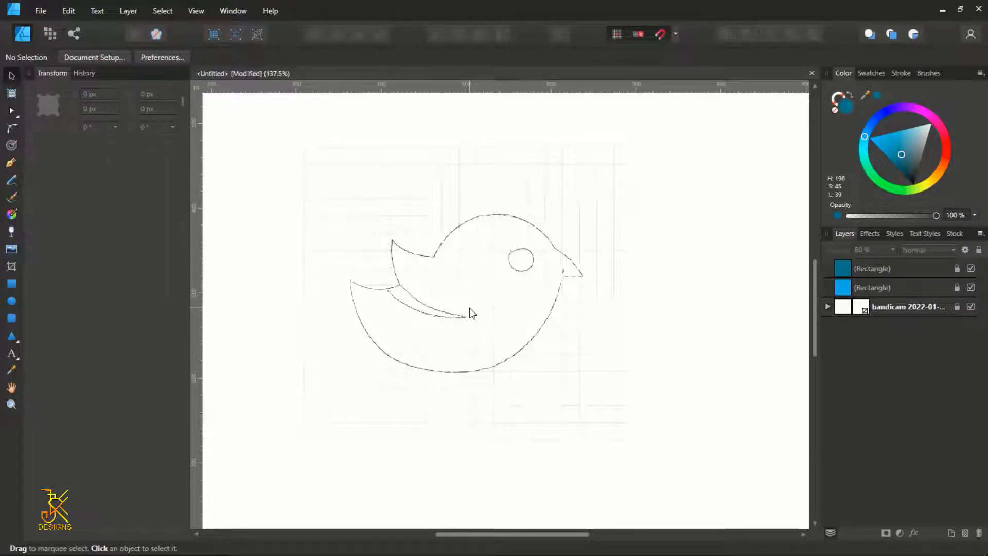
# Step: Hide the locked bird sketch reference layer, leaving the two blue colour swatch squares on the page
pyautogui.scroll(-4, 458, 293)
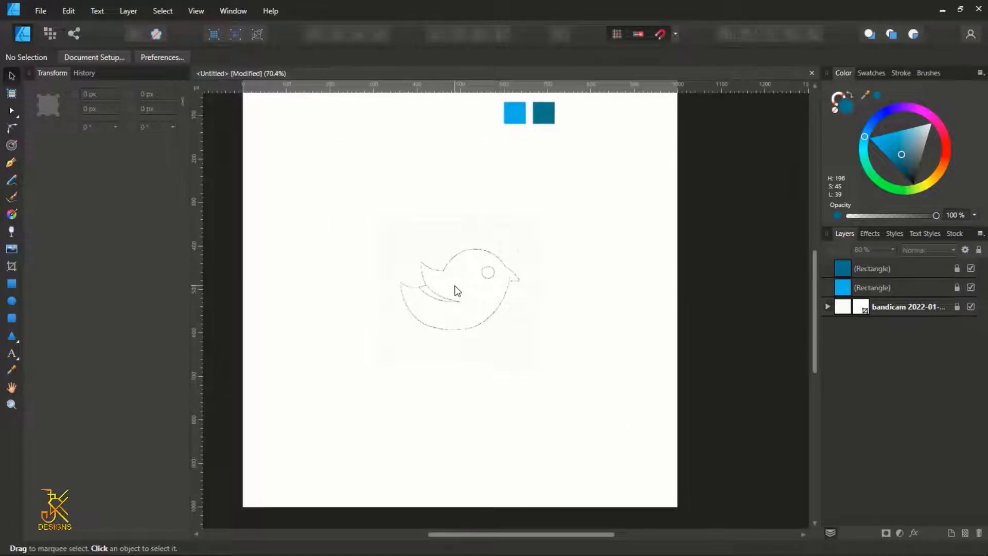
pyautogui.moveTo(427, 233); pyautogui.dragTo(451, 261)
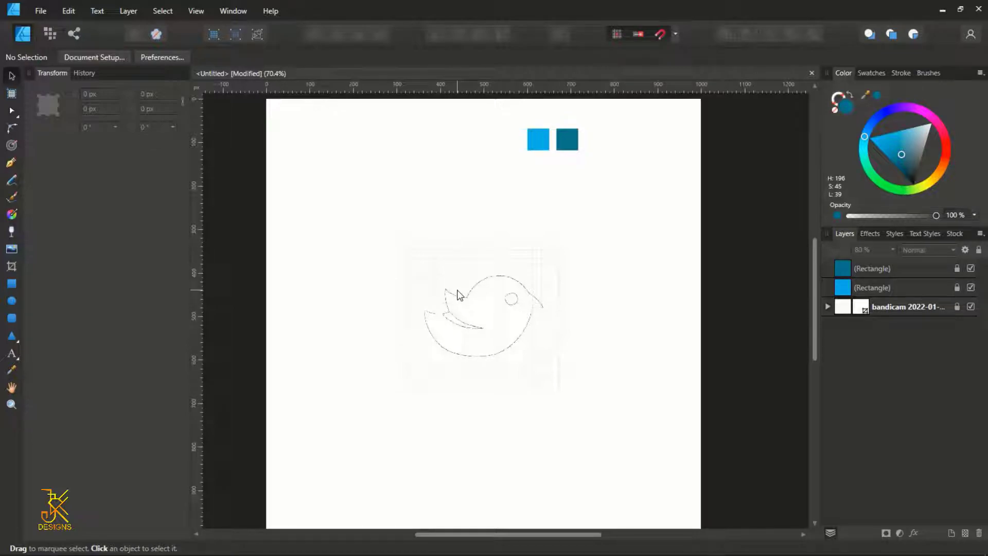
pyautogui.click(972, 307)
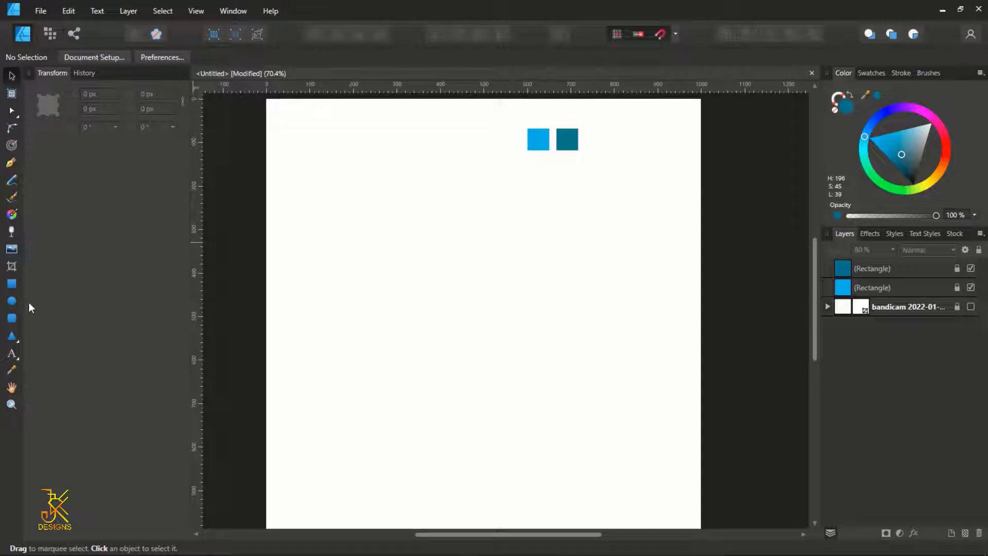
# Step: Draw a small rectangle about 65 by 47 px in the empty area near the page's left side
pyautogui.click(13, 306)
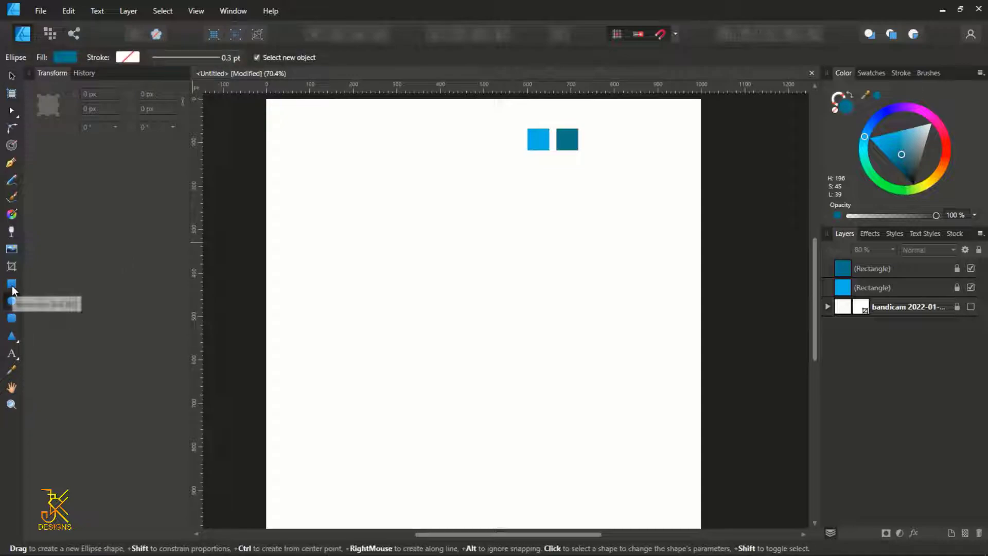
pyautogui.click(13, 288)
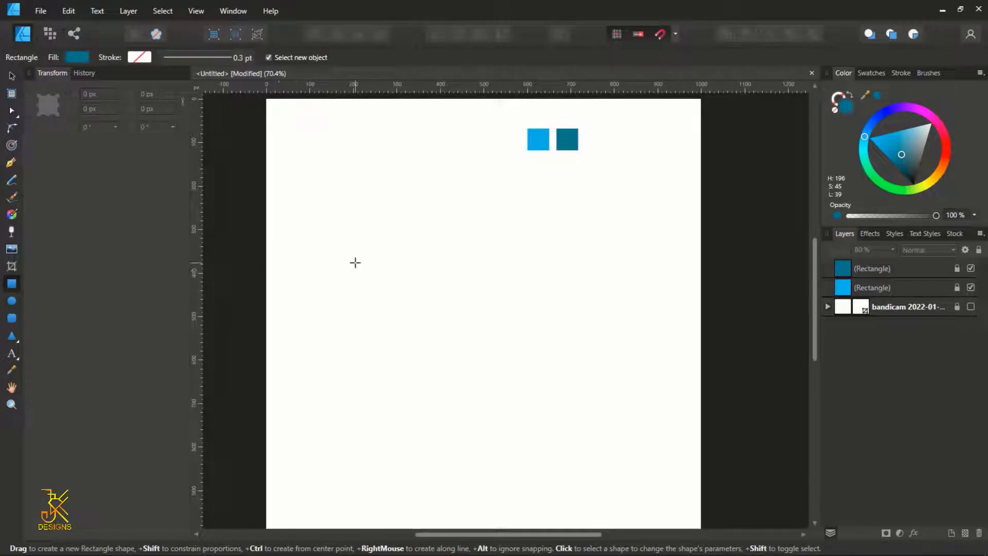
pyautogui.scroll(3, 321, 256)
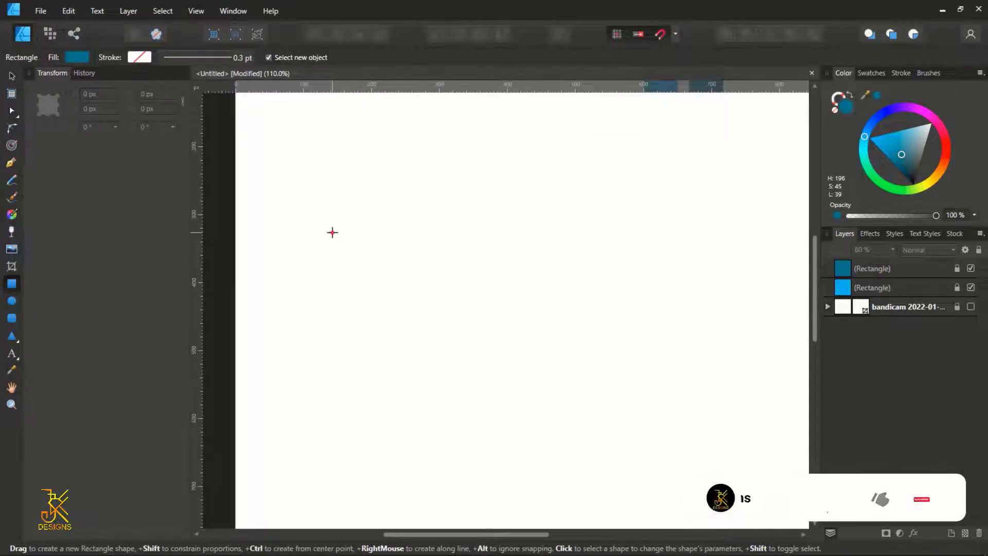
pyautogui.moveTo(332, 233); pyautogui.dragTo(377, 264)
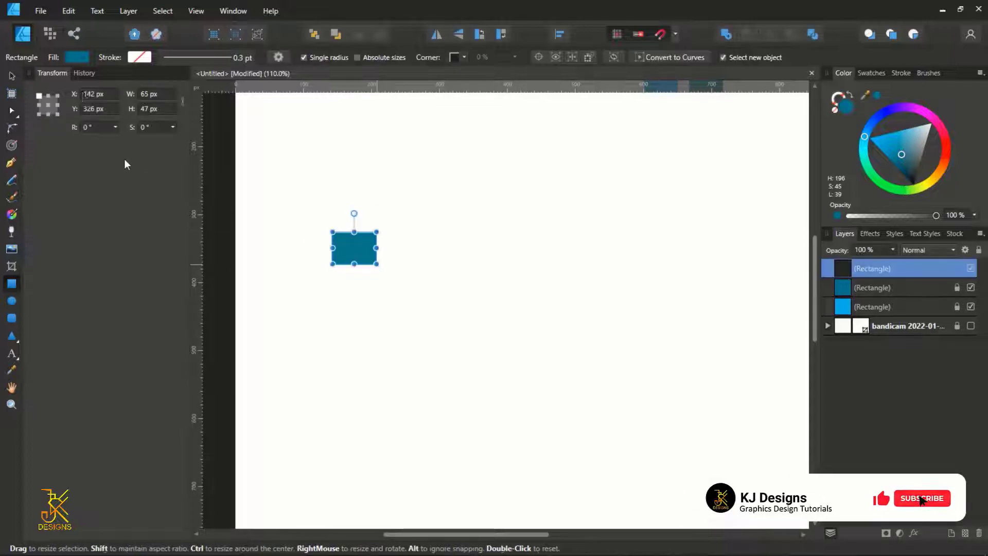
# Step: Remove the new rectangle's fill and give it a black stroke
pyautogui.click(73, 57)
pyautogui.click(196, 79)
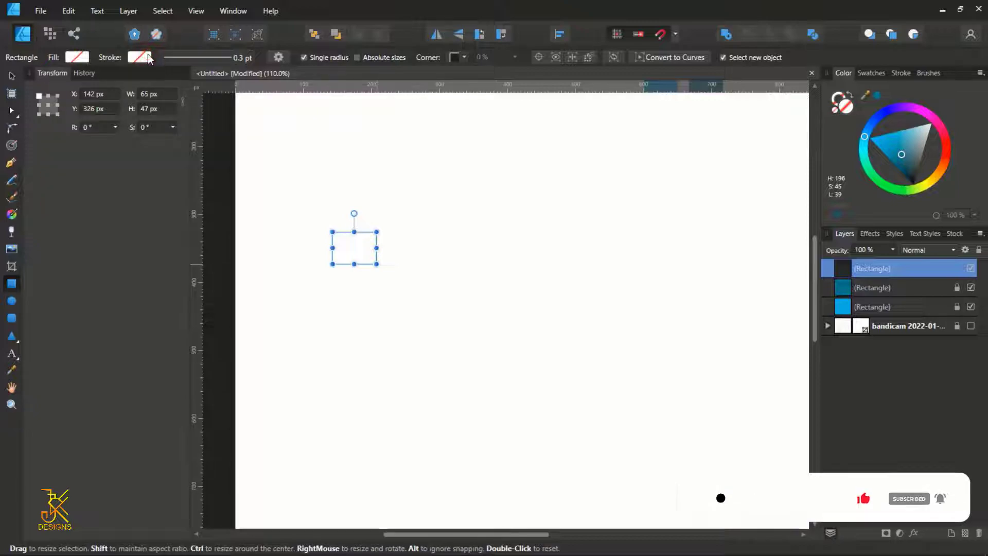
pyautogui.click(148, 57)
pyautogui.click(211, 115)
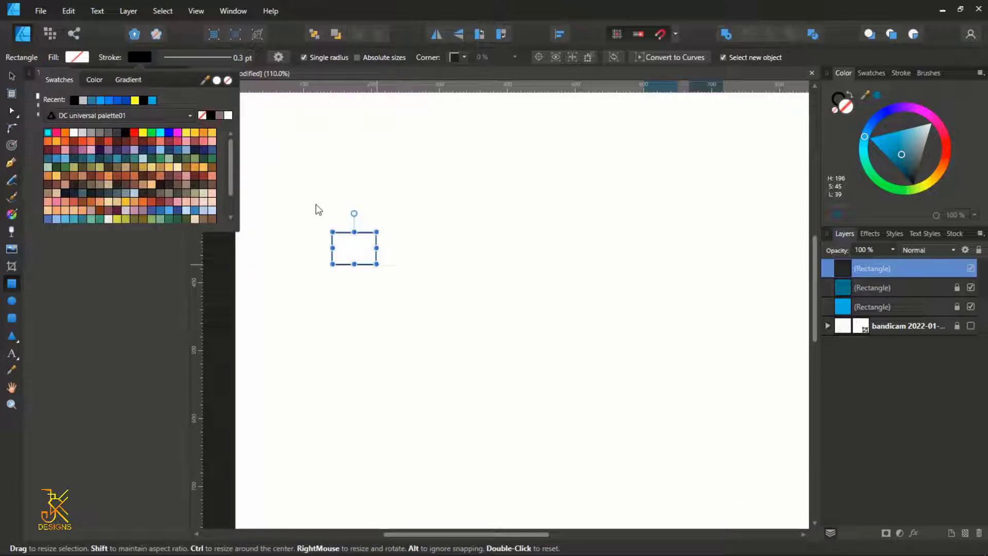
pyautogui.click(329, 225)
# Step: Resize the outlined rectangle to 30 by 30 px and move it to about X 316, Y 317 px
pyautogui.click(12, 76)
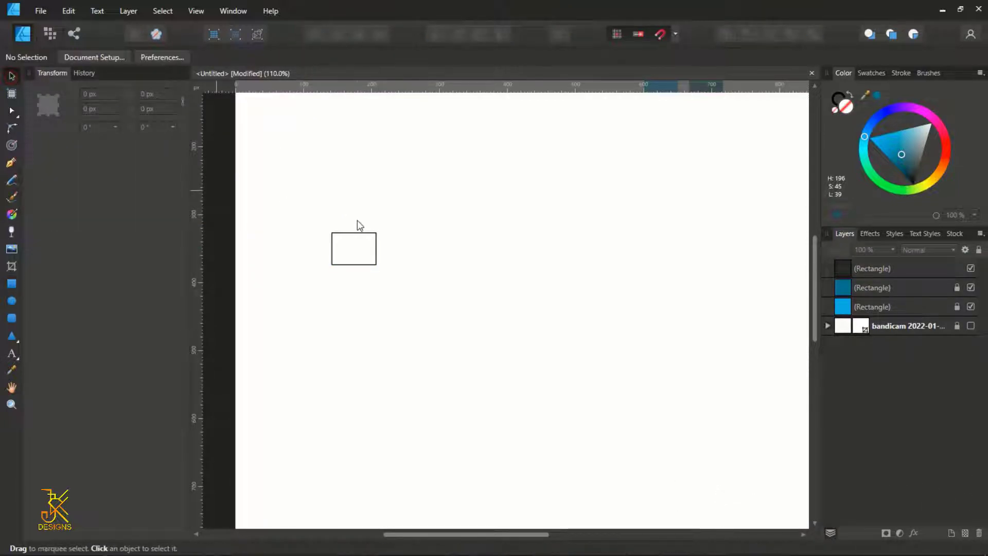
pyautogui.click(352, 233)
pyautogui.click(143, 95)
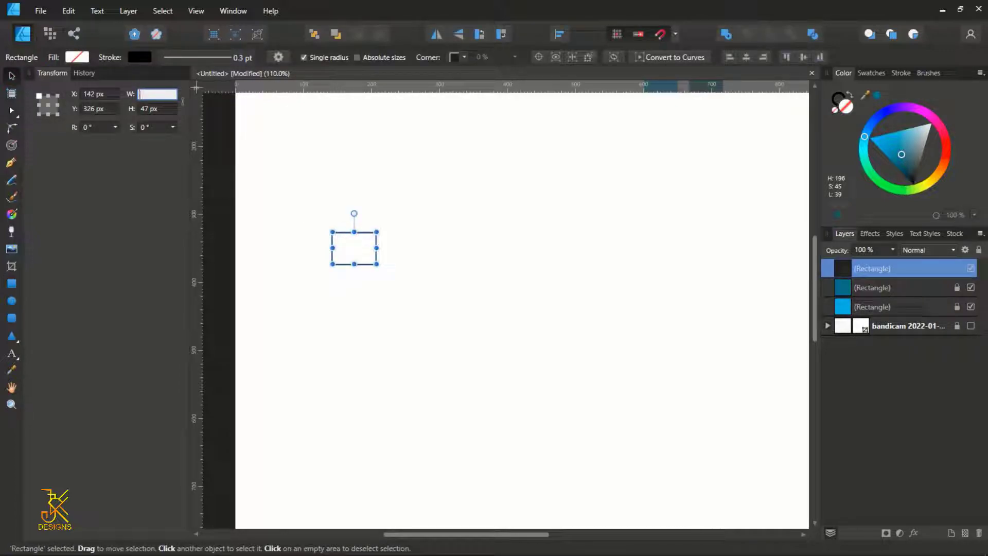
pyautogui.press('Tab')
pyautogui.write('30')
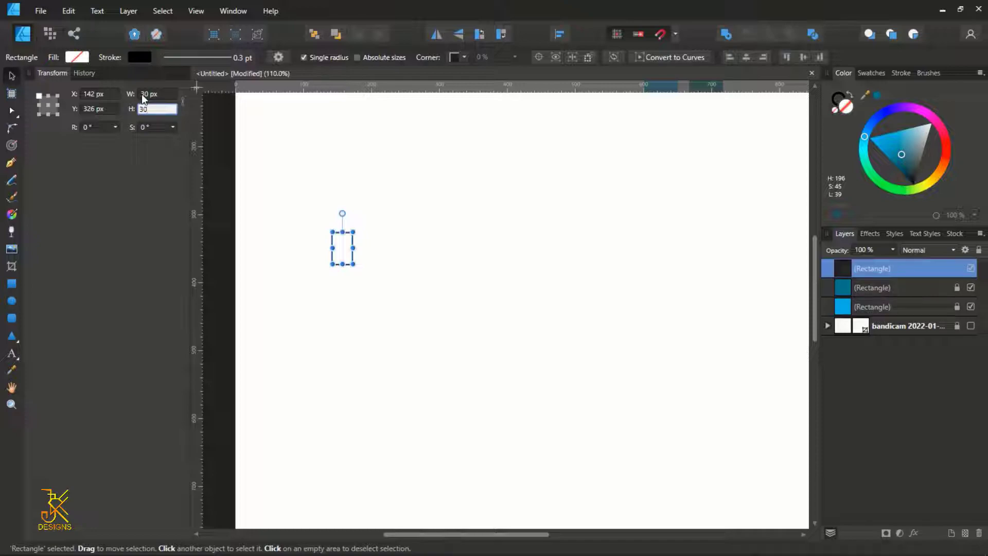
pyautogui.press('Return')
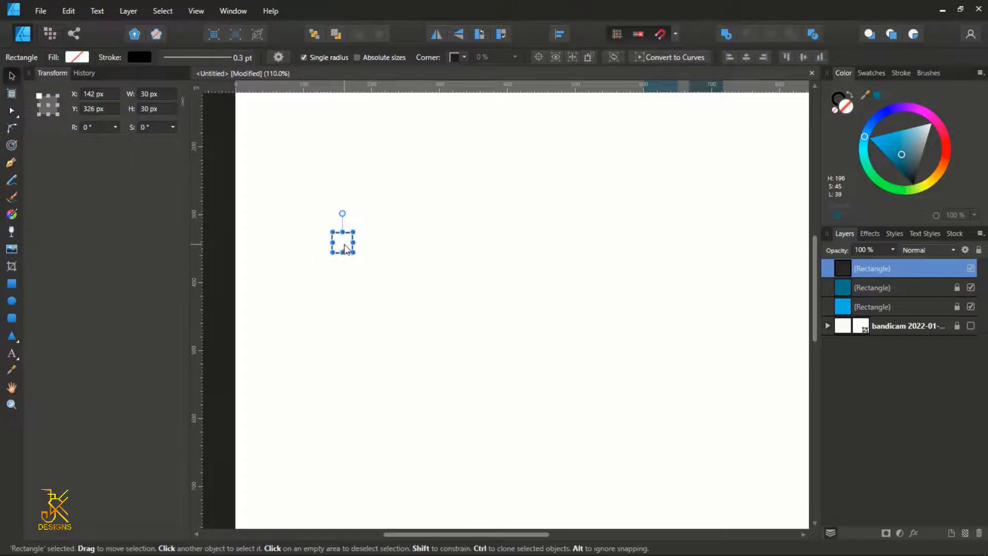
pyautogui.moveTo(347, 247); pyautogui.dragTo(464, 241)
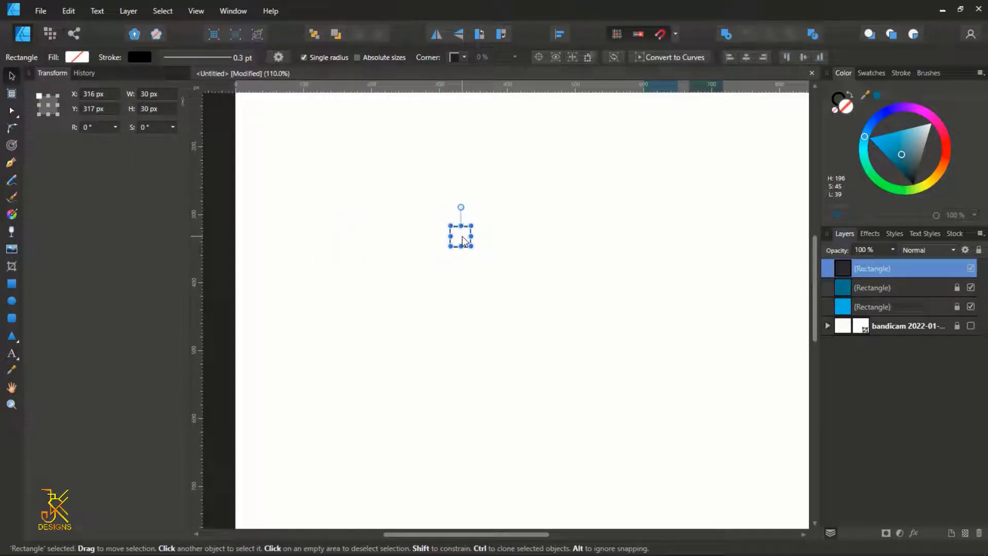
# Step: Draw a 30 px circle that exactly fits inside the square, from corner to corner
pyautogui.scroll(3, 465, 241)
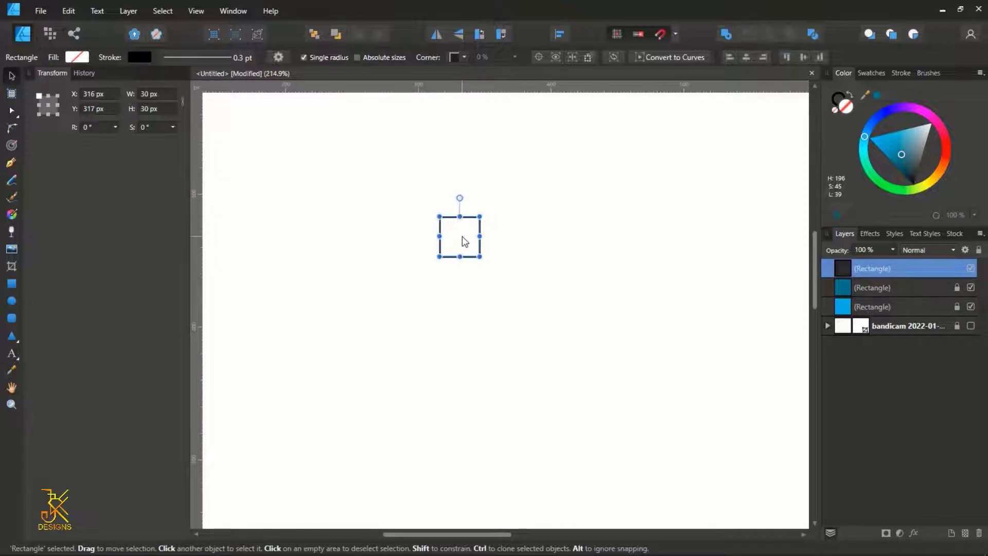
pyautogui.scroll(5, 465, 240)
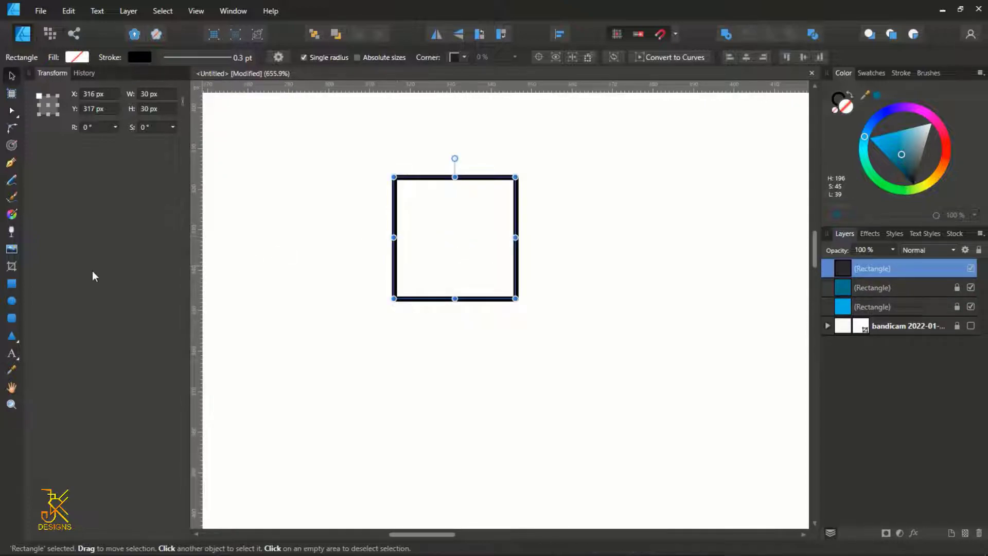
pyautogui.click(11, 301)
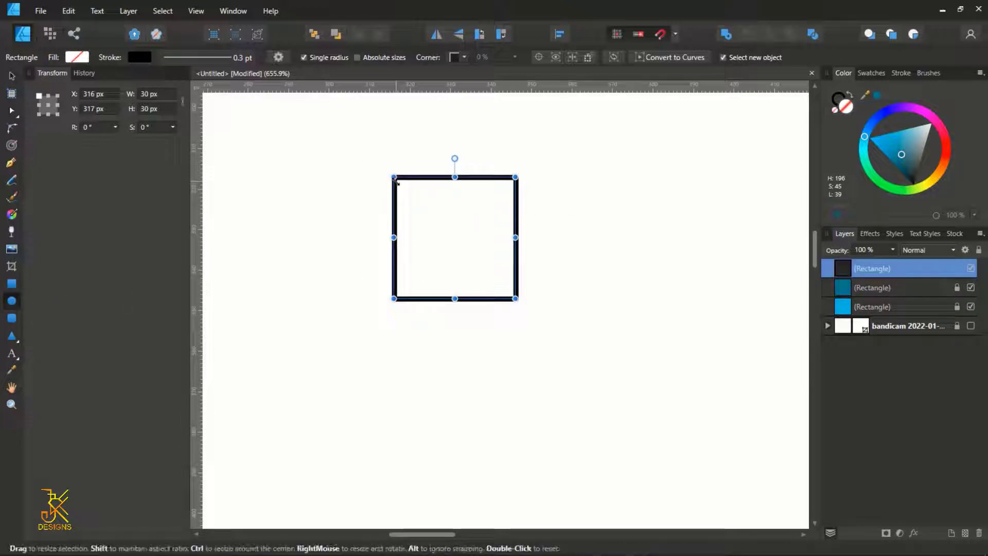
pyautogui.click(432, 226)
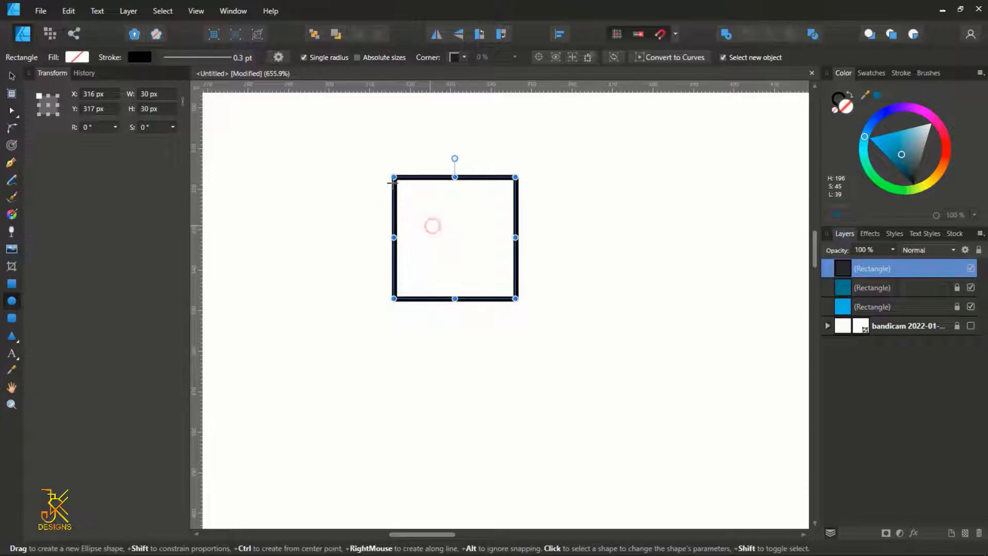
pyautogui.moveTo(394, 177); pyautogui.dragTo(515, 299)
pyautogui.scroll(-5, 460, 215)
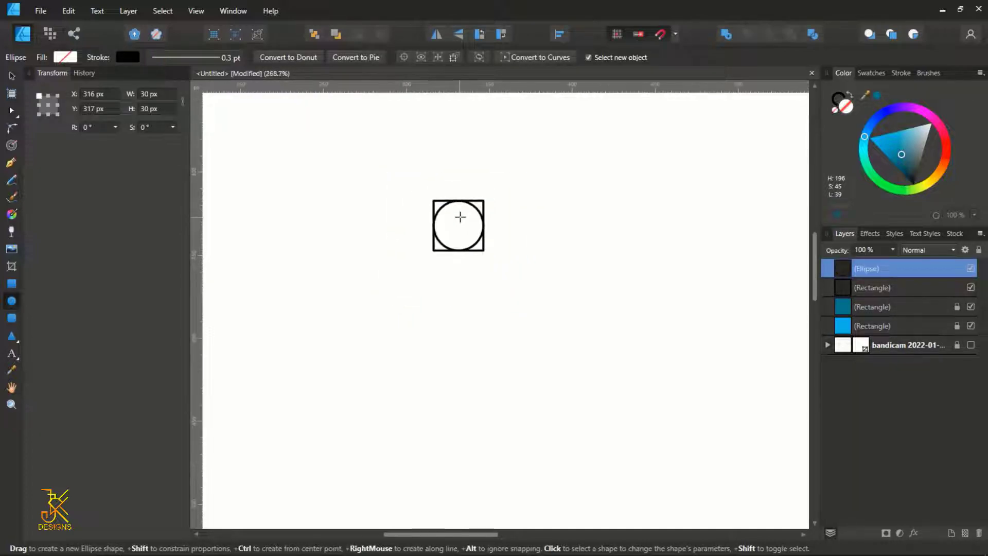
# Step: Duplicate the square and its circle together and place the copy directly below the original
pyautogui.click(11, 76)
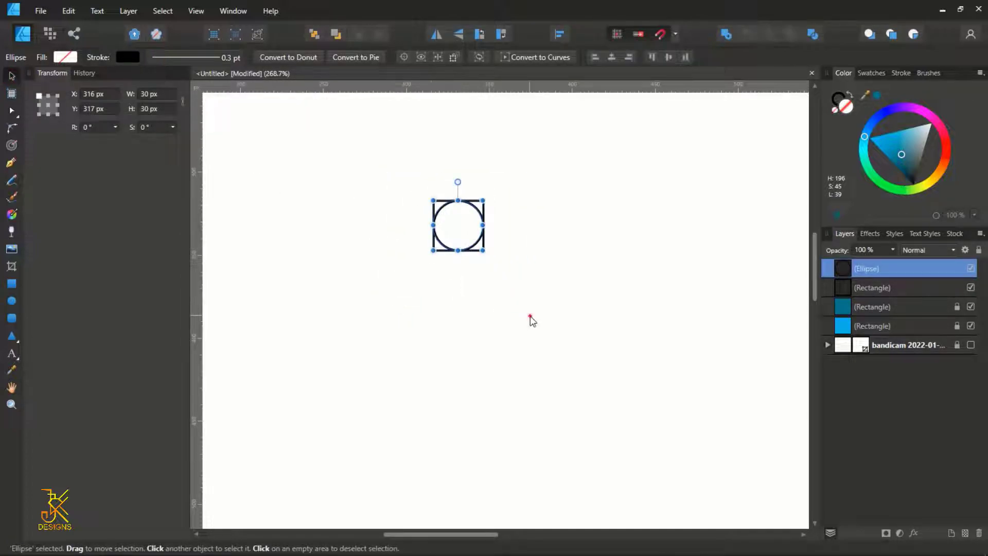
pyautogui.moveTo(530, 316); pyautogui.dragTo(391, 179)
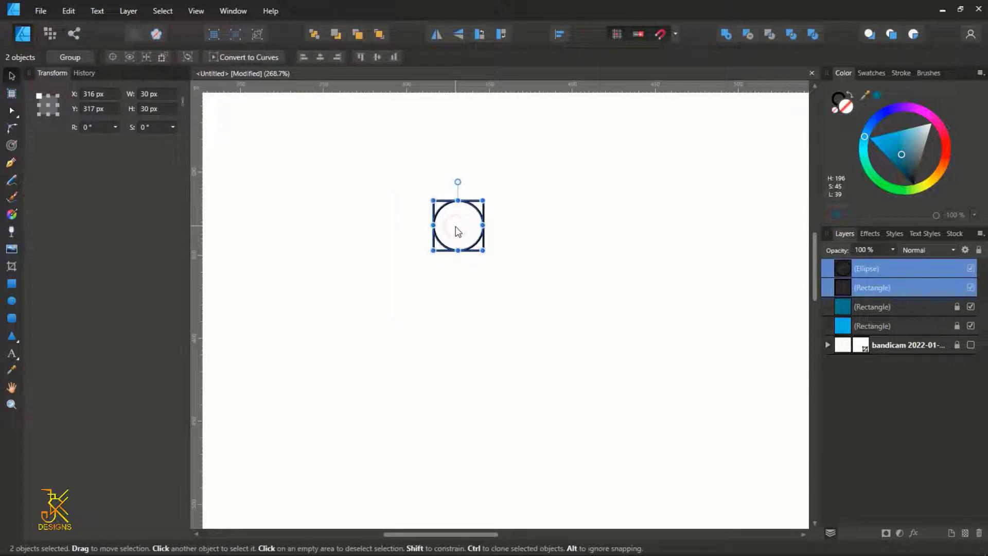
pyautogui.moveTo(458, 231); pyautogui.dragTo(458, 283)
pyautogui.scroll(5, 458, 284)
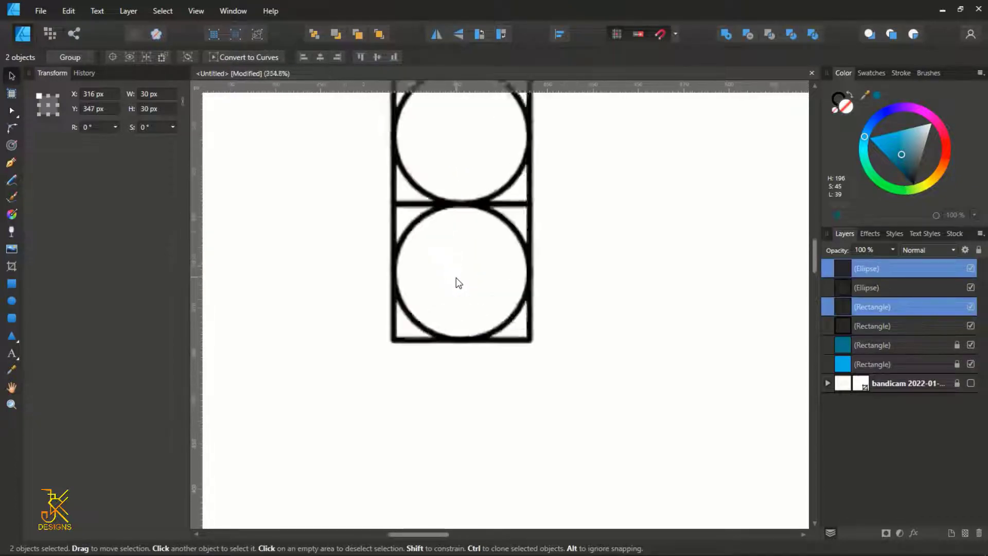
pyautogui.scroll(-7, 458, 283)
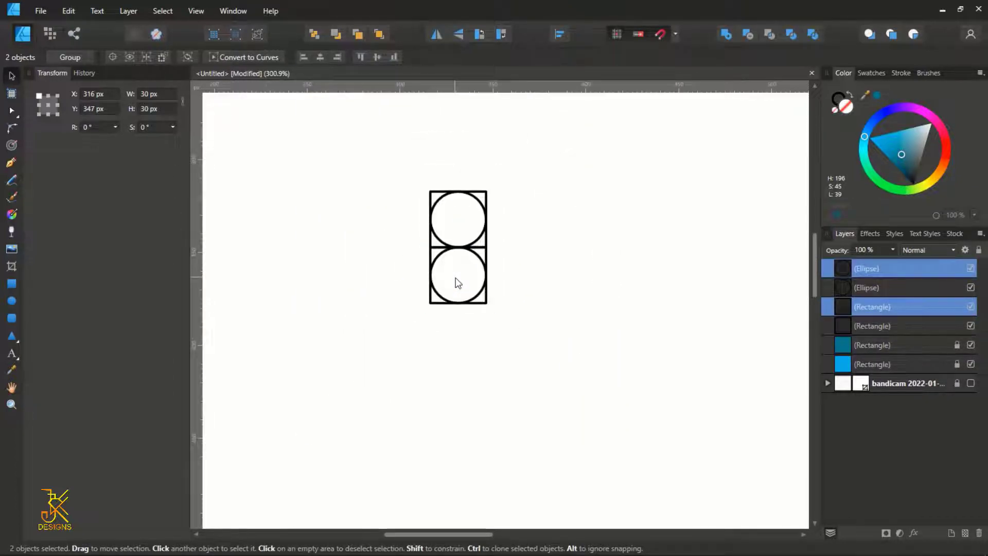
pyautogui.scroll(1, 456, 280)
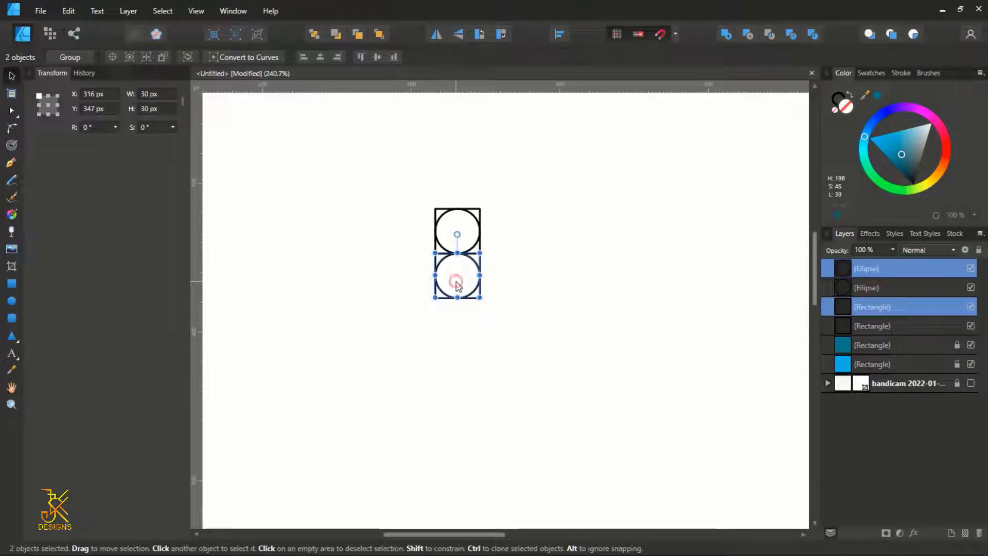
# Step: Duplicate the 30 px square and circle to the left of the stacked pair and enlarge the copy to 60 by 60 px
pyautogui.moveTo(457, 283)
pyautogui.mouseDown()
pyautogui.moveTo(402, 252)
pyautogui.moveTo(411, 245)
pyautogui.mouseUp()
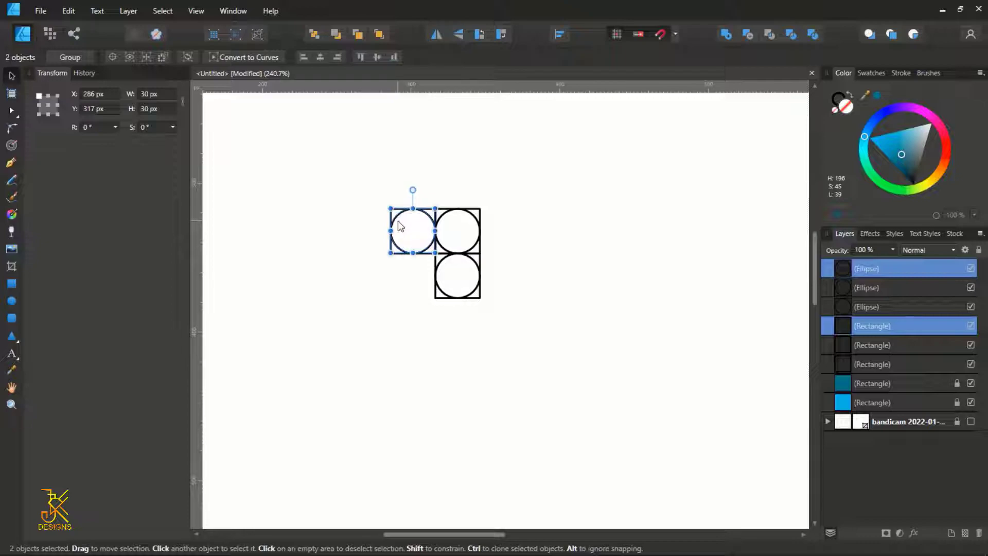
pyautogui.moveTo(390, 253); pyautogui.dragTo(365, 316)
pyautogui.scroll(-3, 385, 277)
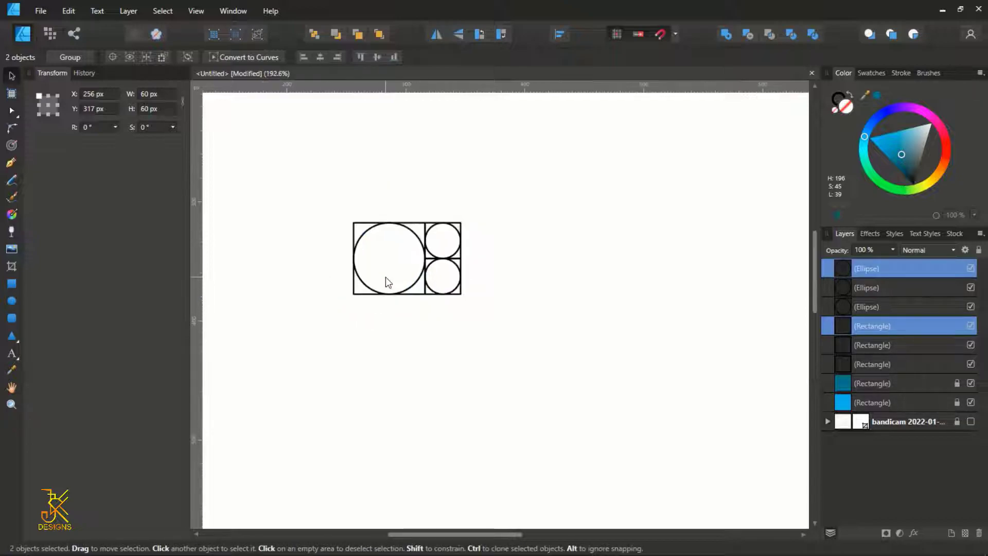
pyautogui.scroll(1, 410, 275)
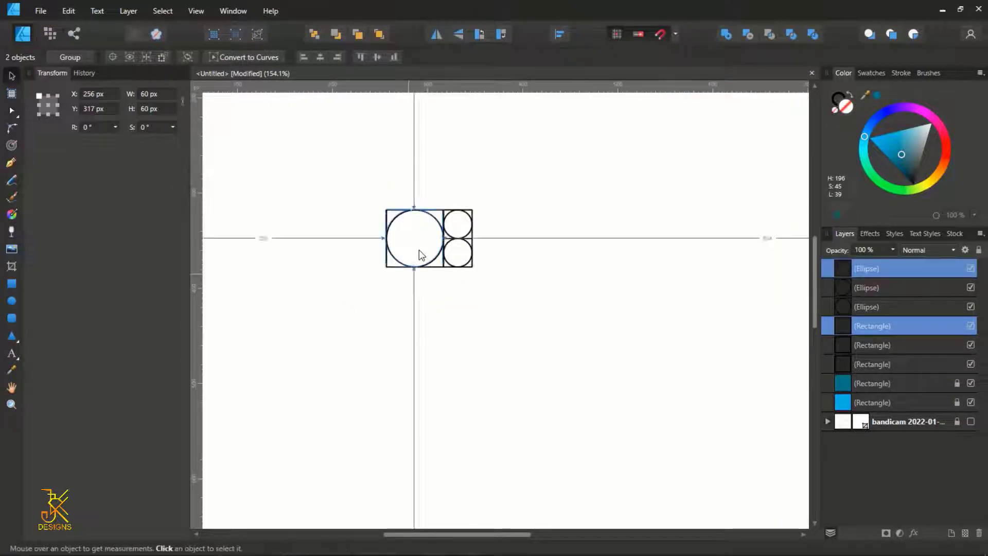
# Step: Duplicate the 60 px square and circle below the existing block and enlarge the copy to 90 by 90 px
pyautogui.moveTo(419, 252)
pyautogui.mouseDown()
pyautogui.moveTo(422, 309)
pyautogui.moveTo(480, 348)
pyautogui.mouseUp()
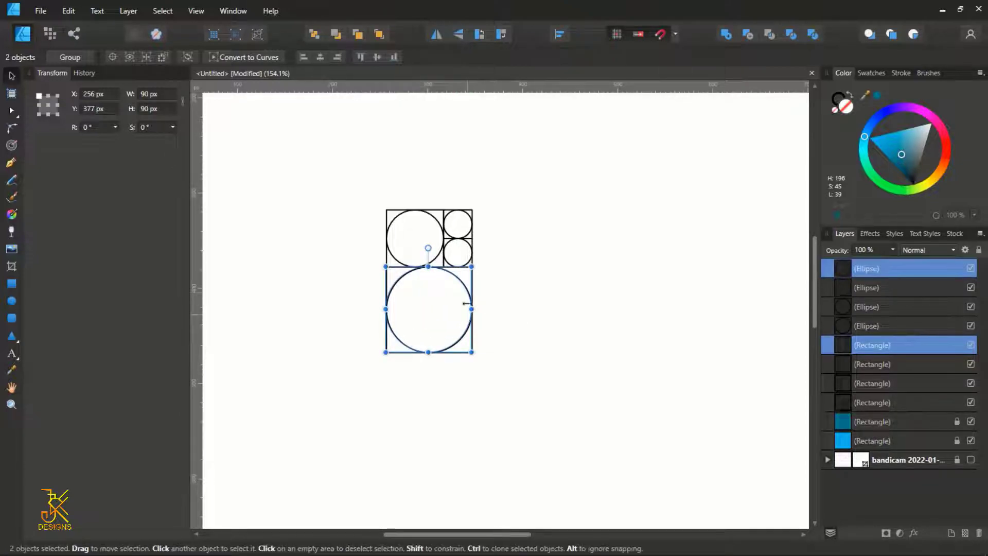
pyautogui.scroll(4, 465, 303)
pyautogui.scroll(-3, 463, 249)
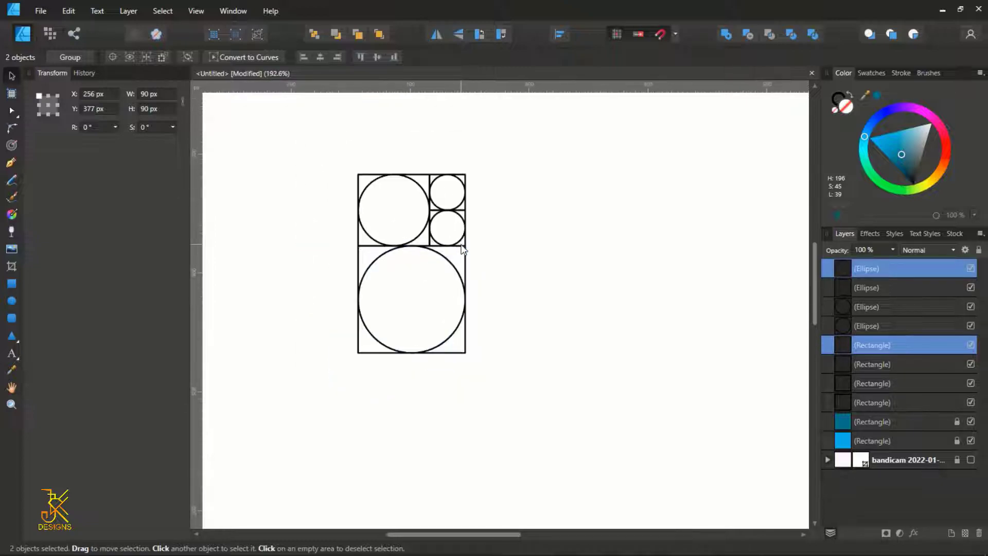
# Step: Duplicate the 90 px square and circle to the right of the block and enlarge the copy to 150 by 150 px
pyautogui.moveTo(457, 293)
pyautogui.mouseDown()
pyautogui.moveTo(388, 294)
pyautogui.moveTo(496, 299)
pyautogui.mouseUp()
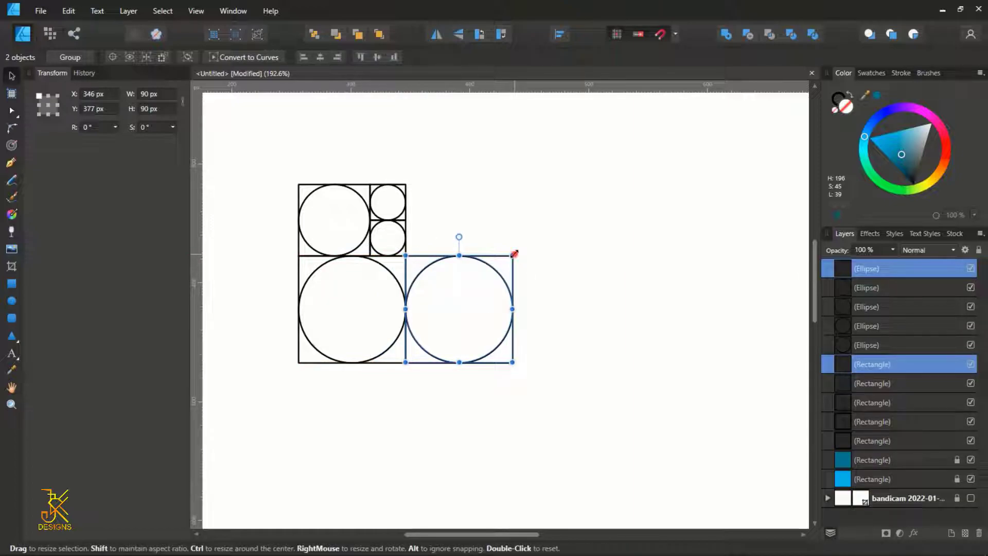
pyautogui.moveTo(514, 254); pyautogui.dragTo(597, 199)
pyautogui.scroll(-4, 597, 198)
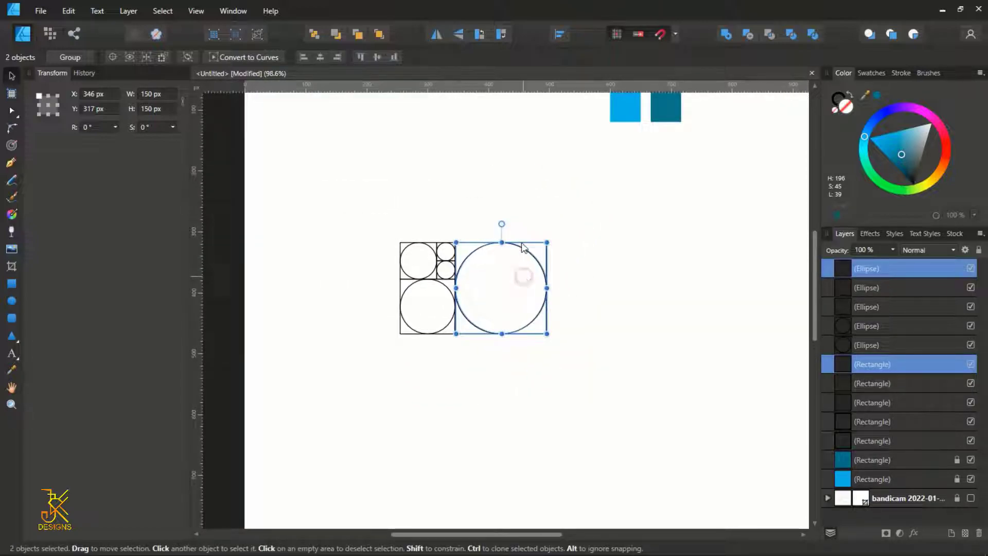
# Step: Duplicate the 150 px square and circle above the block and enlarge the copy to 240 by 240 px
pyautogui.moveTo(524, 275); pyautogui.dragTo(524, 181)
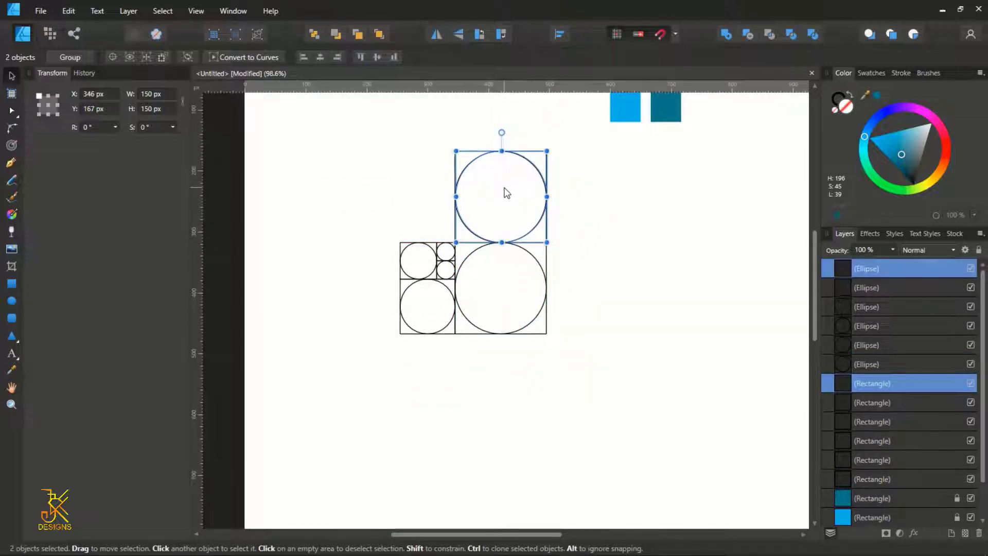
pyautogui.scroll(3, 496, 191)
pyautogui.scroll(2, 445, 198)
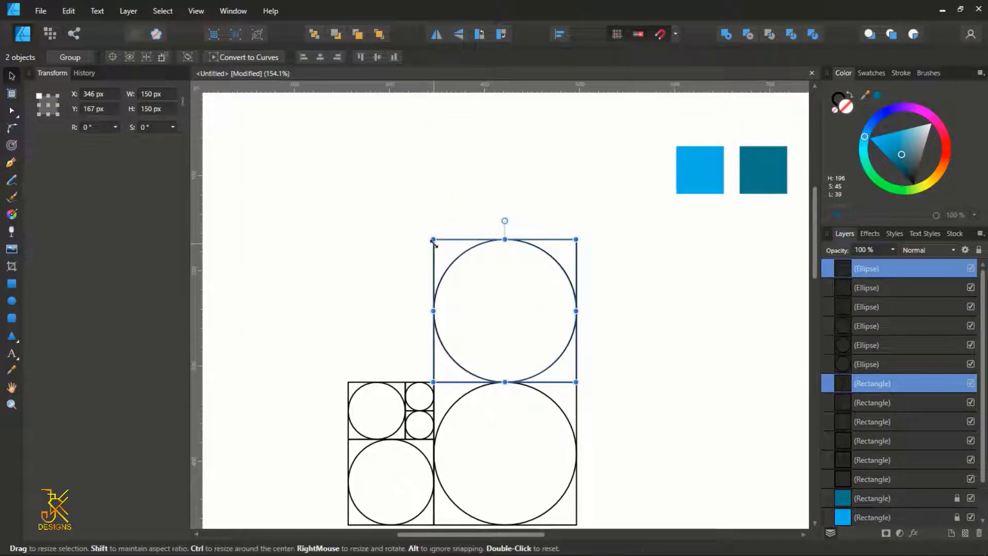
pyautogui.moveTo(433, 238); pyautogui.dragTo(338, 181)
pyautogui.scroll(-5, 338, 183)
pyautogui.scroll(3, 338, 182)
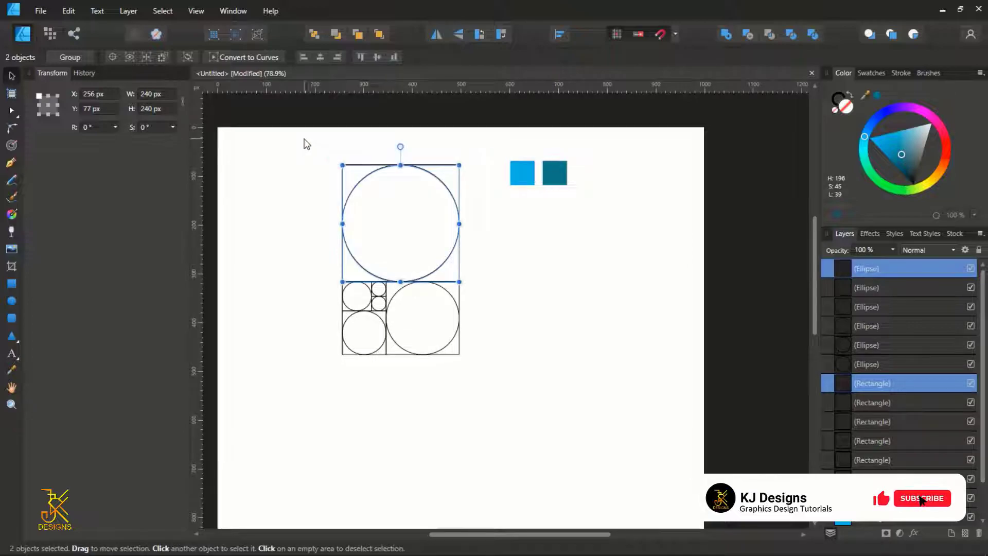
# Step: Select all the outlined squares and circles and move them together to about X 480, Y 282 px
pyautogui.moveTo(304, 144); pyautogui.dragTo(491, 412)
pyautogui.moveTo(413, 294); pyautogui.dragTo(524, 390)
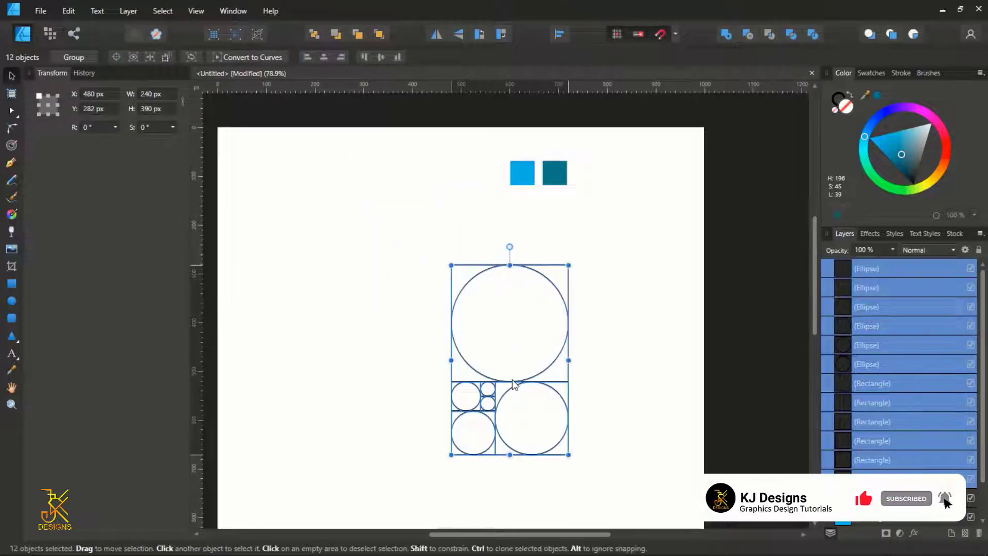
# Step: Duplicate the 240 px square and circle so the copy sits directly left of the originals at X 245, Y 277 px
pyautogui.click(604, 338)
pyautogui.moveTo(597, 307); pyautogui.dragTo(375, 321)
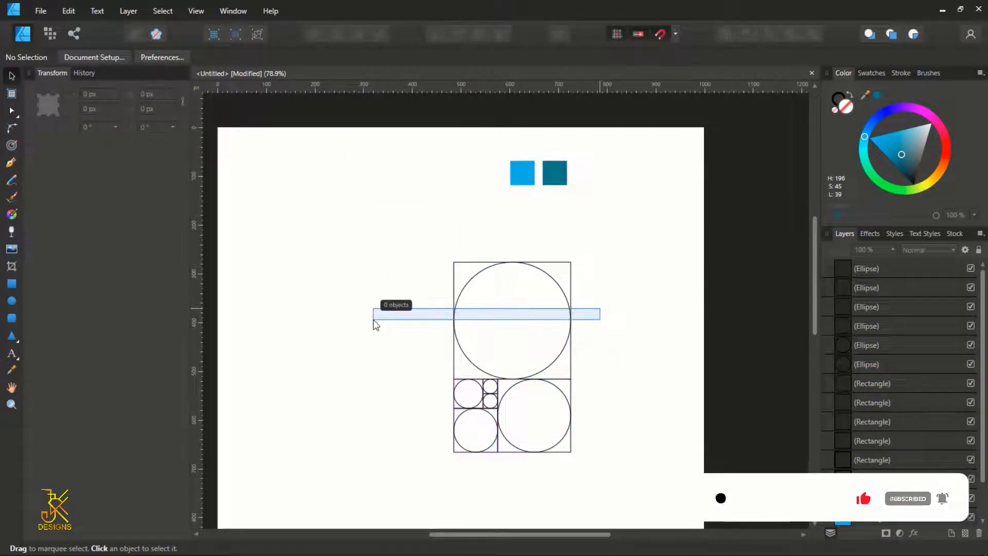
pyautogui.moveTo(375, 243); pyautogui.dragTo(644, 343)
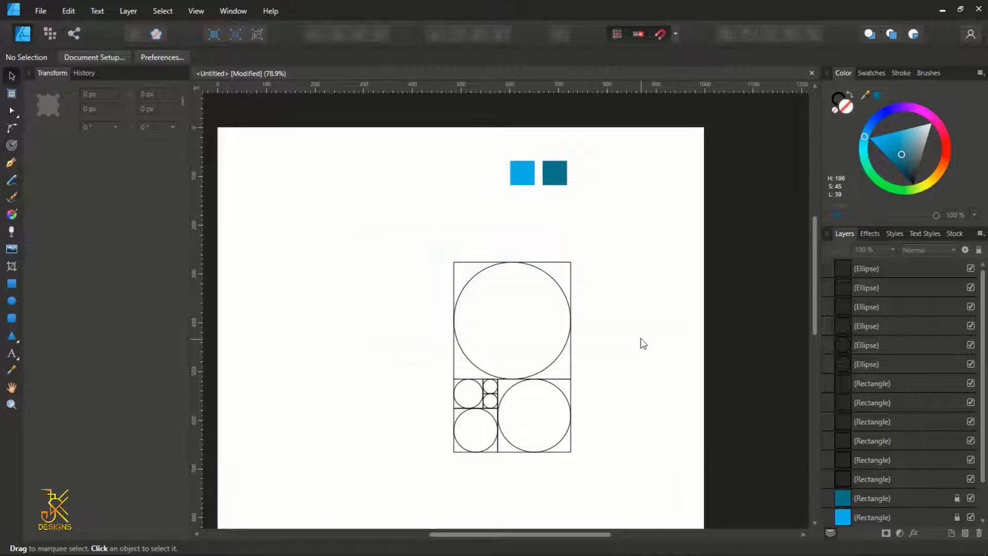
pyautogui.click(567, 263)
pyautogui.keyDown('shift'); pyautogui.click(560, 292); pyautogui.keyUp('shift')
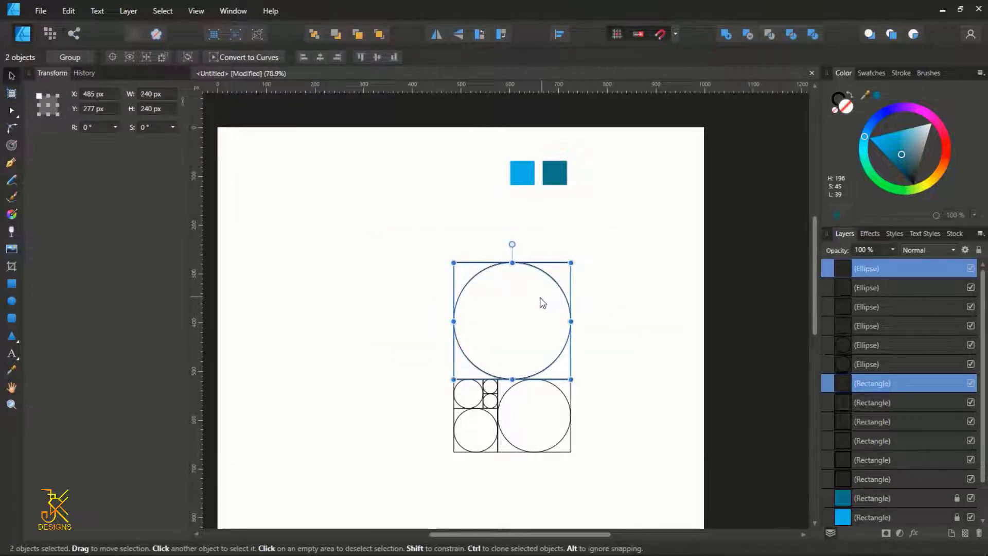
pyautogui.moveTo(505, 293); pyautogui.dragTo(406, 293)
pyautogui.scroll(-2, 434, 286)
pyautogui.scroll(5, 435, 287)
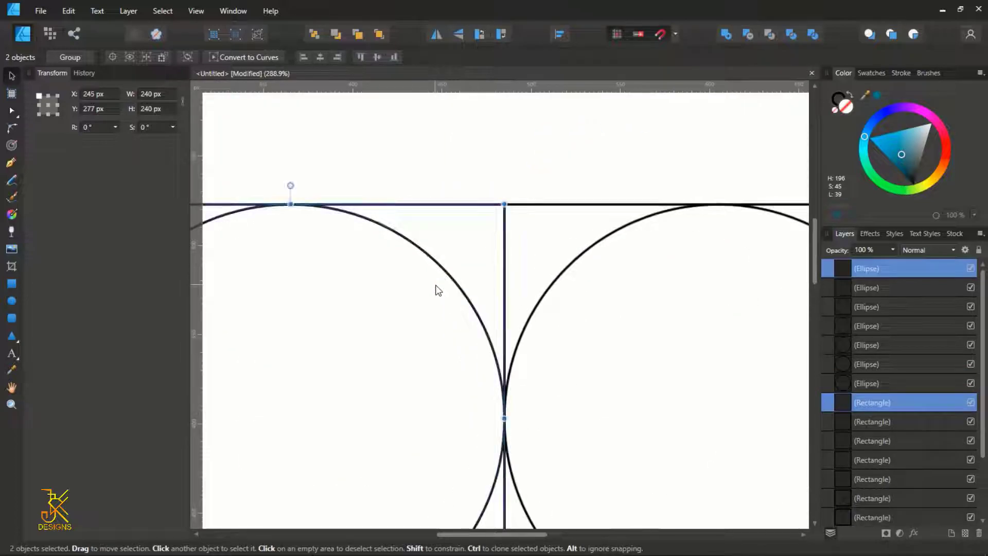
pyautogui.scroll(-6, 435, 288)
# Step: Enlarge the copied square and circle to 390 by 390 px and move the whole grid to about X 121, Y 143 px
pyautogui.moveTo(529, 316); pyautogui.dragTo(639, 221)
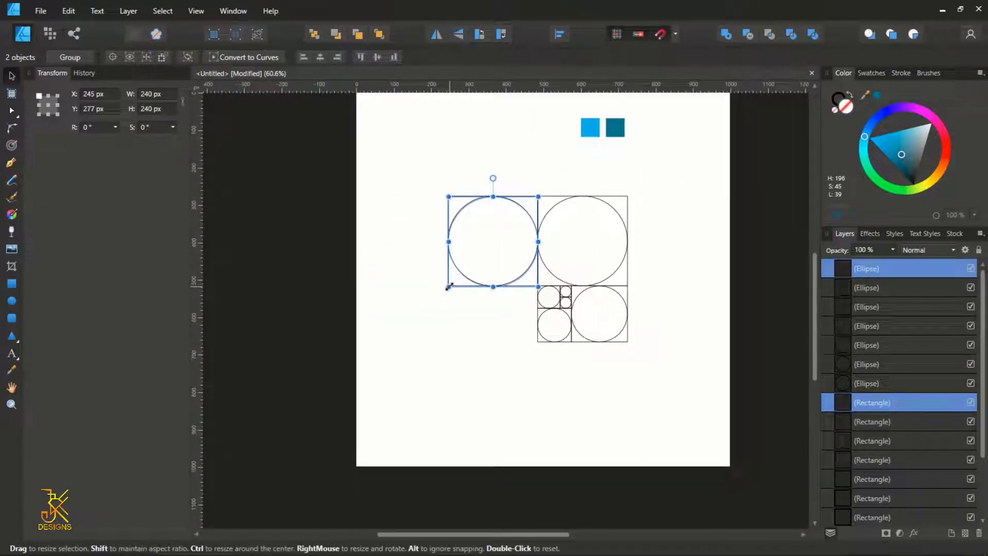
pyautogui.moveTo(448, 286); pyautogui.dragTo(411, 358)
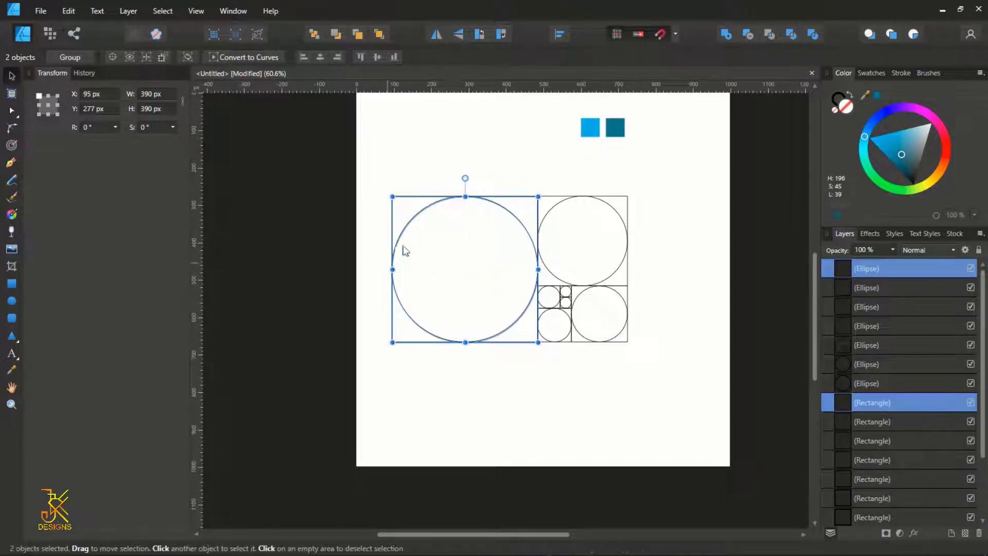
pyautogui.moveTo(674, 387); pyautogui.dragTo(323, 165)
pyautogui.moveTo(538, 305); pyautogui.dragTo(547, 251)
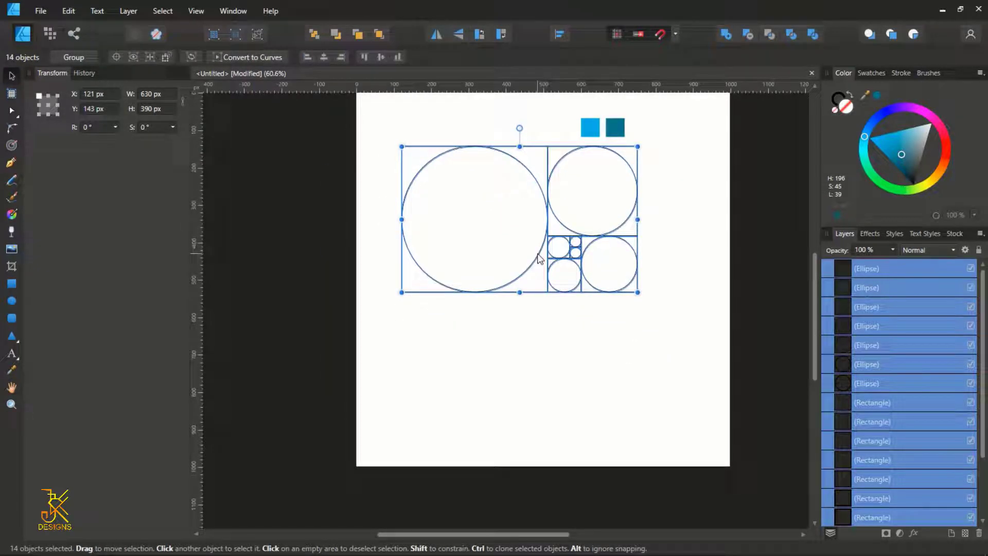
# Step: Move the 390 px circle below the grid and place the 240 px and 150 px circles inside it at its upper edge
pyautogui.click(537, 255)
pyautogui.moveTo(485, 176); pyautogui.dragTo(531, 335)
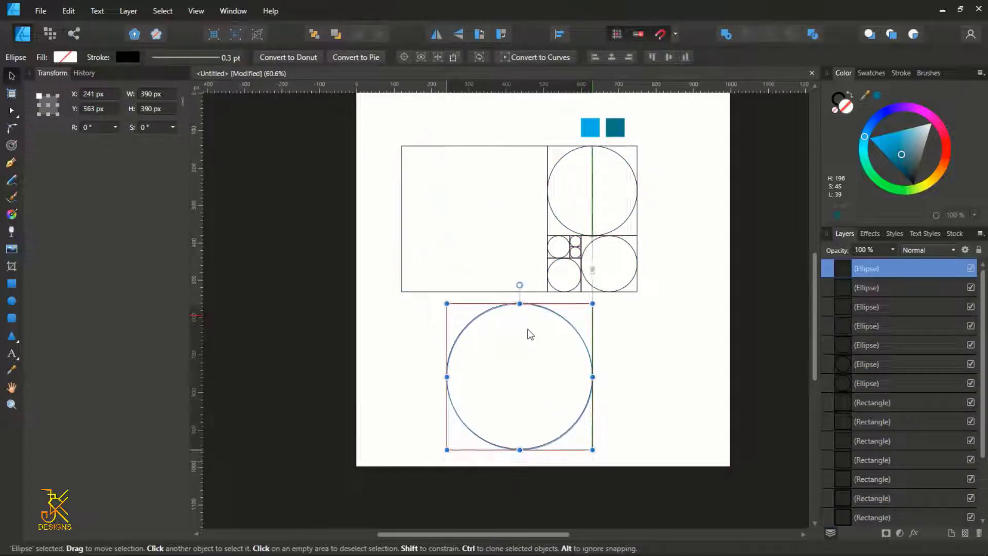
pyautogui.scroll(1, 531, 332)
pyautogui.moveTo(639, 199)
pyautogui.mouseDown()
pyautogui.moveTo(607, 241)
pyautogui.moveTo(636, 213)
pyautogui.mouseUp()
pyautogui.click(618, 170)
pyautogui.moveTo(617, 170); pyautogui.dragTo(537, 372)
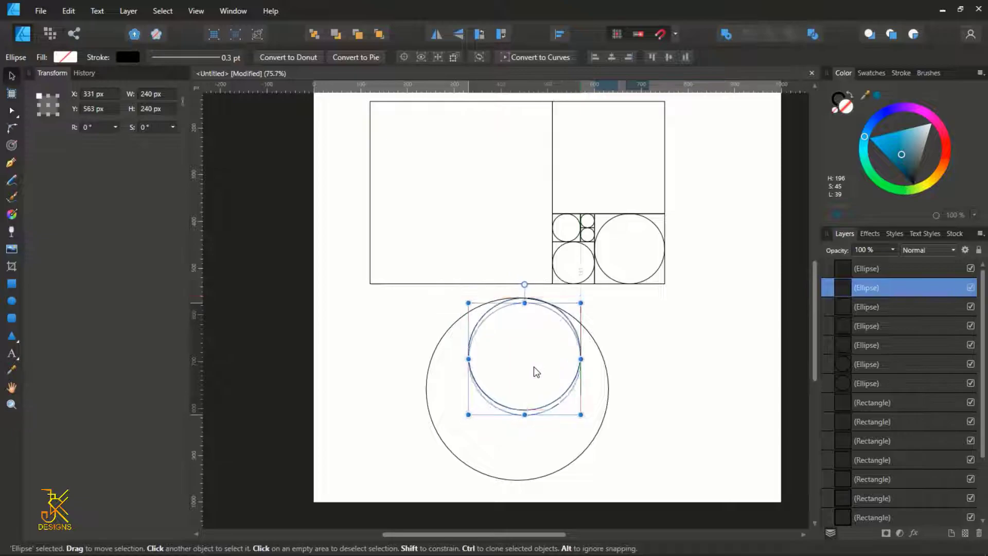
pyautogui.click(647, 265)
pyautogui.moveTo(647, 264); pyautogui.dragTo(531, 332)
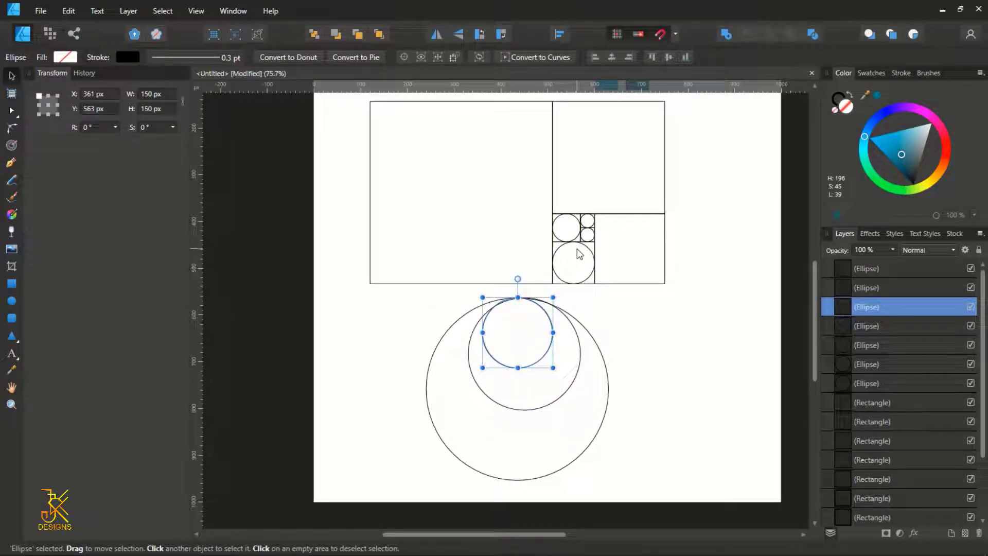
# Step: Move the 90 px and 60 px circles to the large circle's lower edge and one 30 px circle to its upper edge
pyautogui.click(580, 253)
pyautogui.moveTo(580, 253); pyautogui.dragTo(529, 444)
pyautogui.moveTo(581, 240); pyautogui.dragTo(532, 470)
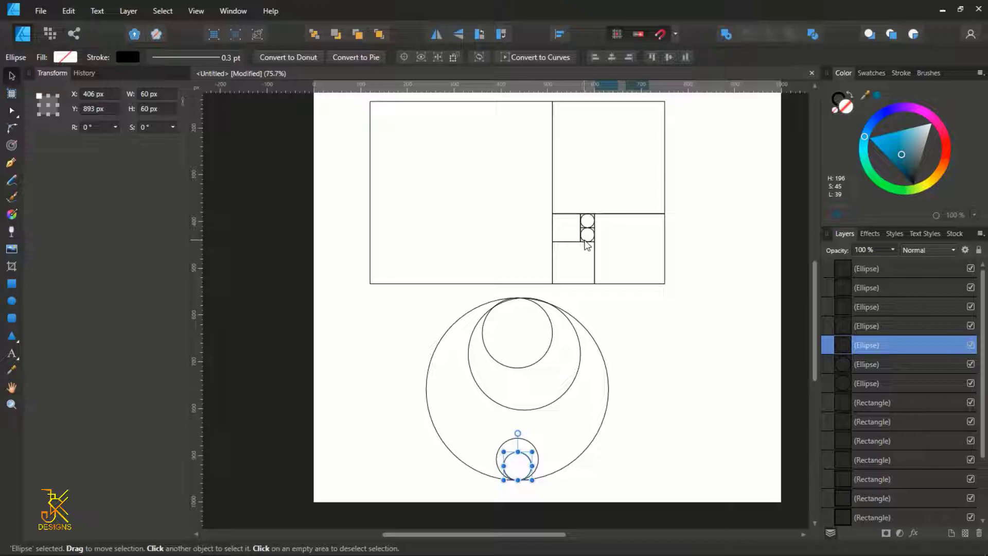
pyautogui.moveTo(585, 240); pyautogui.dragTo(523, 312)
# Step: Delete all the outlined squares together with the leftover 30 px circle
pyautogui.scroll(-1, 580, 327)
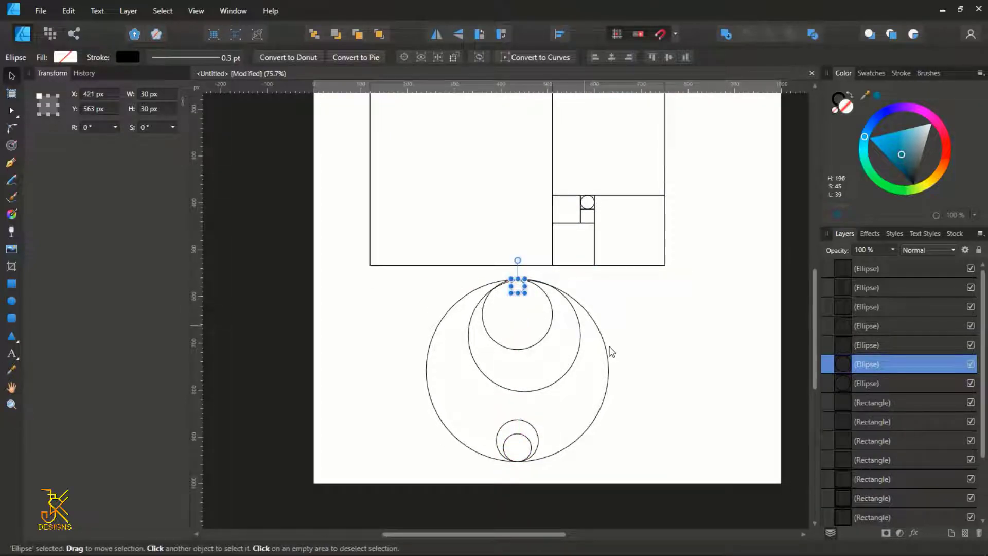
pyautogui.scroll(-1, 643, 370)
pyautogui.moveTo(684, 311); pyautogui.dragTo(562, 171)
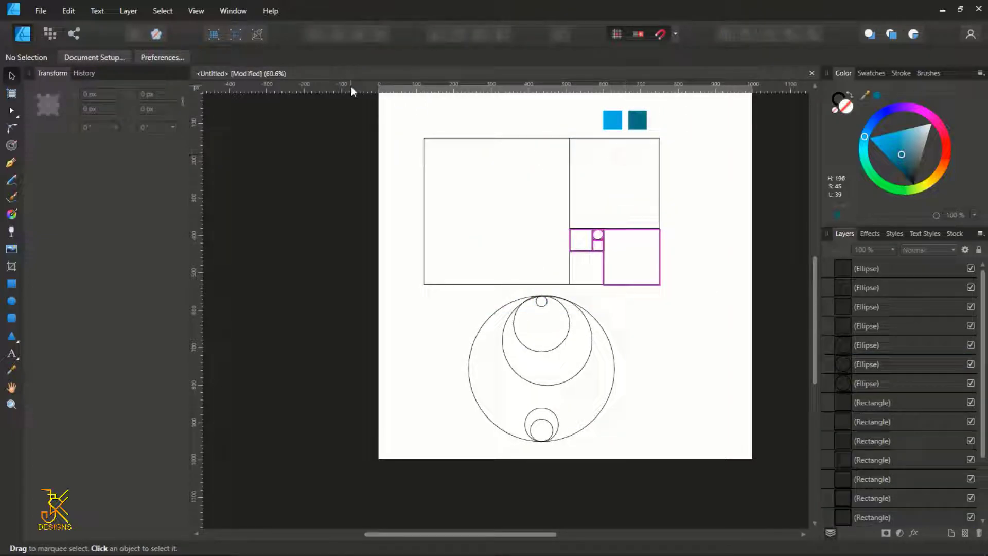
pyautogui.moveTo(384, 109); pyautogui.dragTo(750, 286)
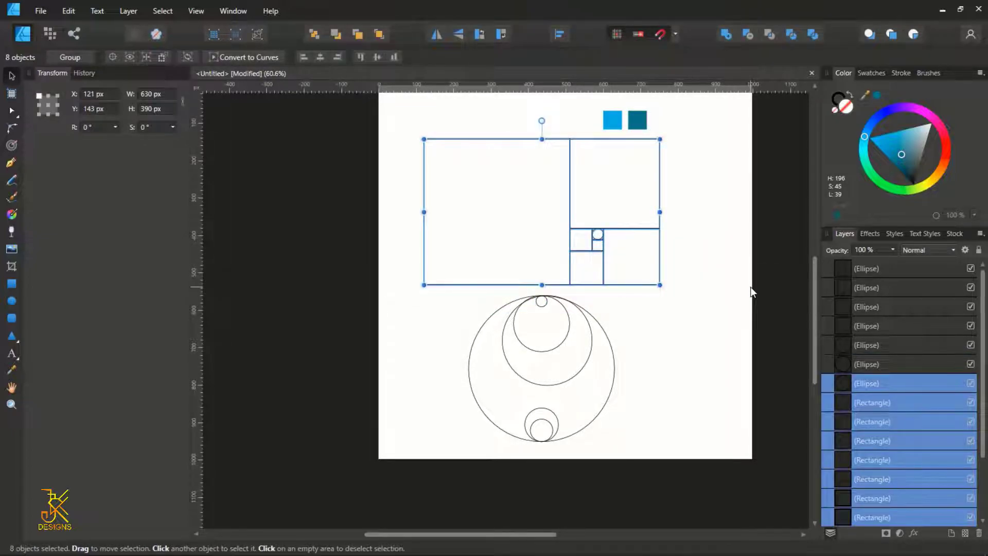
pyautogui.press('Delete')
# Step: Move the six circles together to about X 238, Y 305 px and centre-align them horizontally and vertically into concentric rings
pyautogui.moveTo(405, 204); pyautogui.dragTo(687, 527)
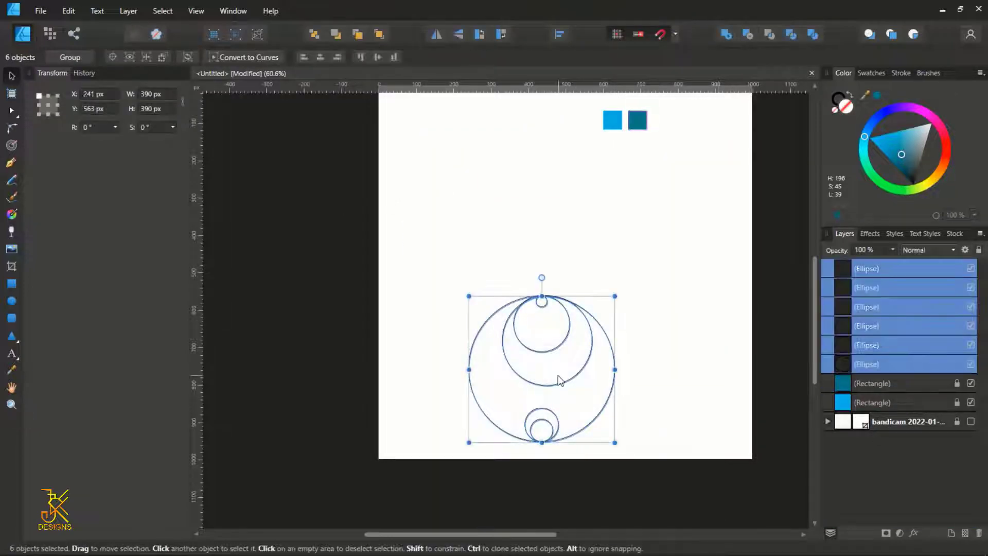
pyautogui.moveTo(559, 379); pyautogui.dragTo(558, 283)
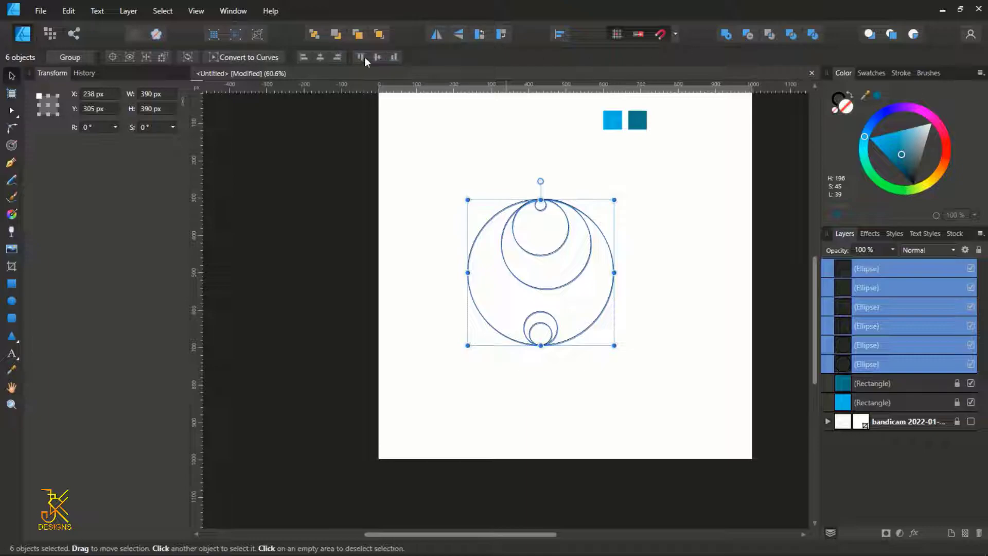
pyautogui.click(321, 57)
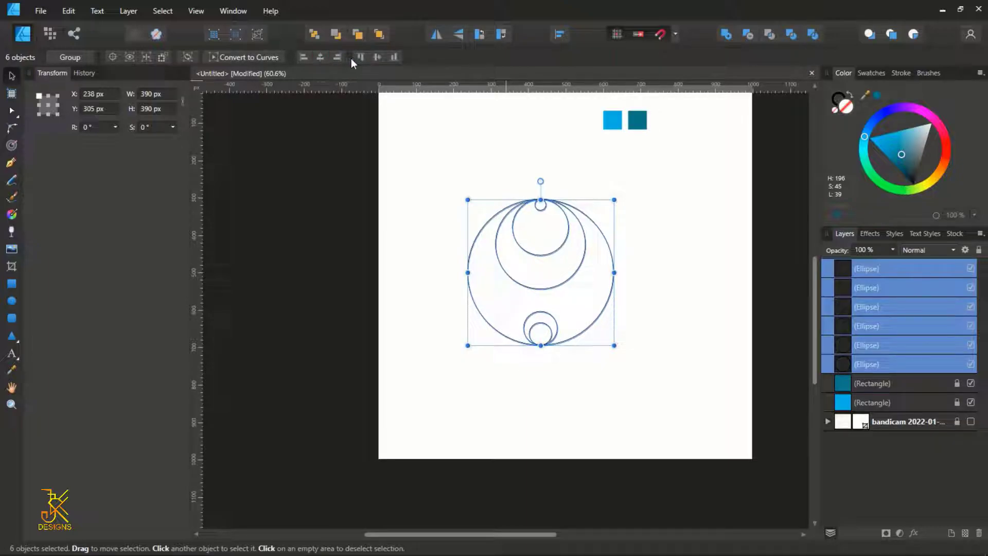
pyautogui.click(376, 57)
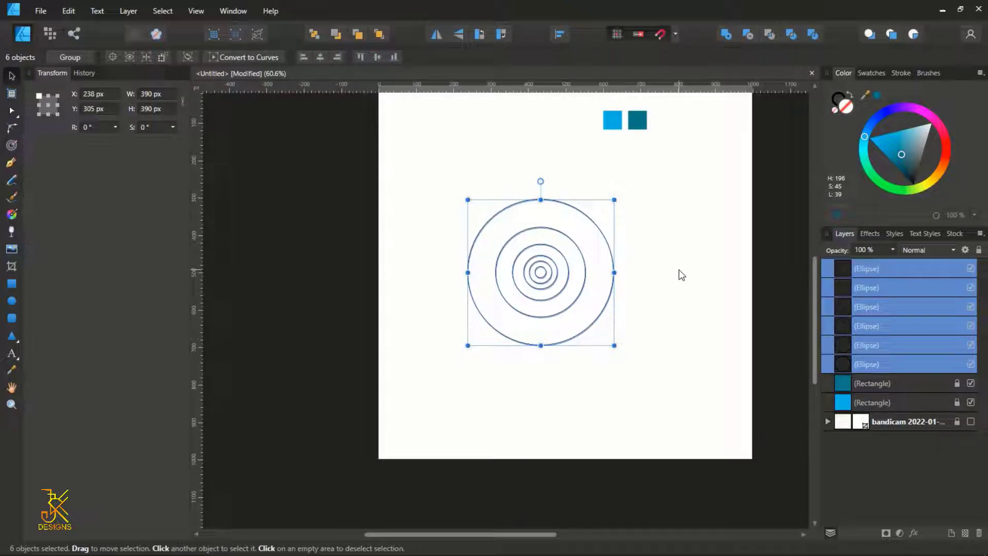
# Step: Show the hidden bird sketch layer and move the concentric circles over the bird to about X 287, Y 283.3 px
pyautogui.scroll(1, 678, 270)
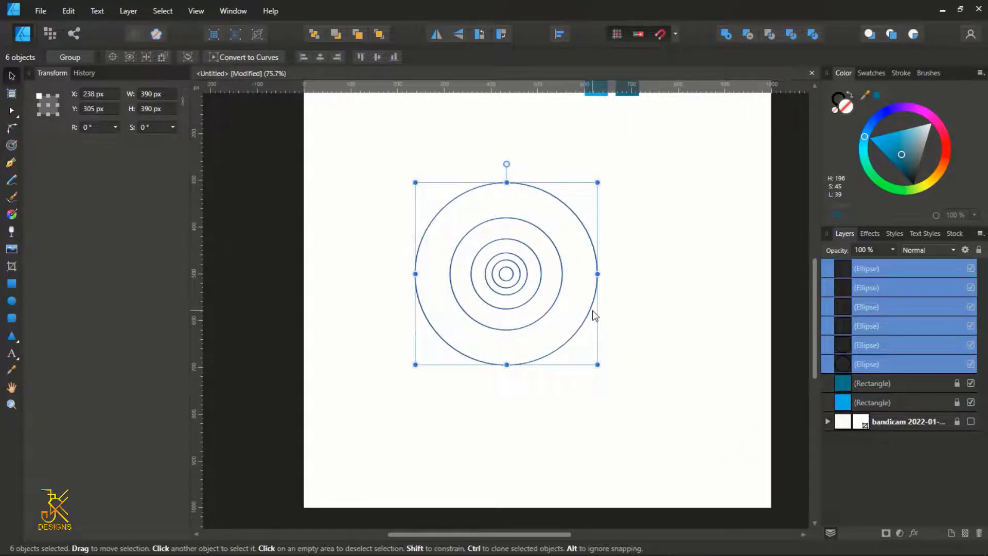
pyautogui.scroll(-1, 592, 311)
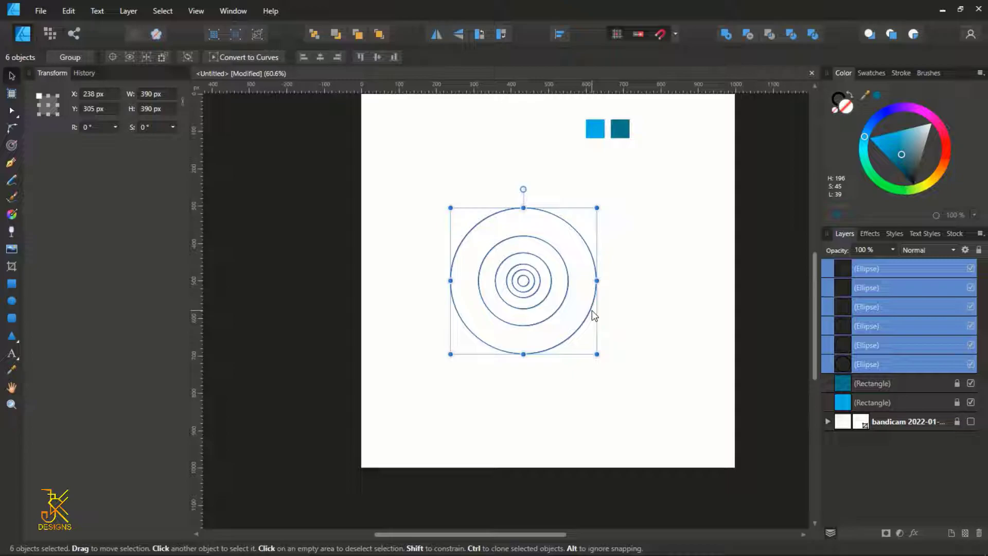
pyautogui.click(971, 422)
pyautogui.scroll(3, 547, 348)
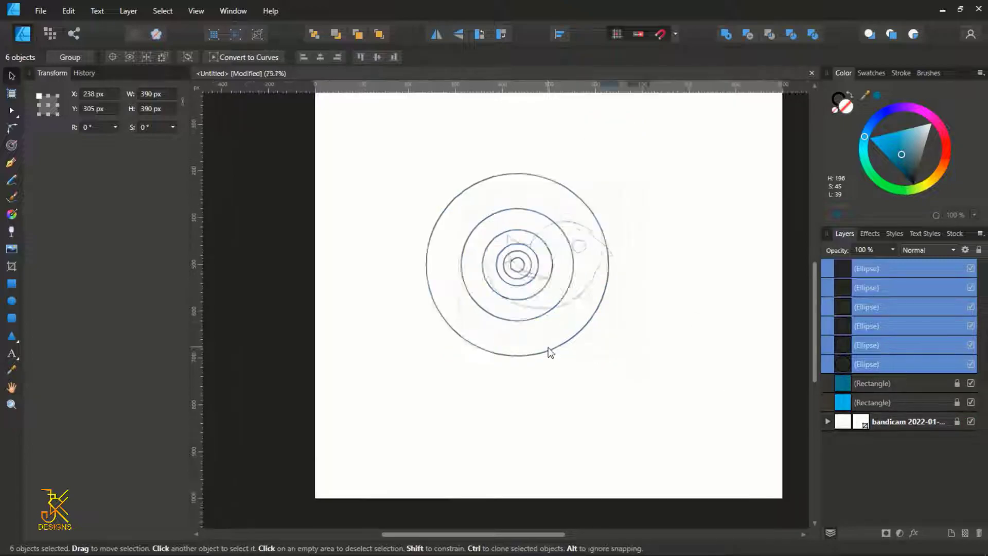
pyautogui.scroll(3, 585, 309)
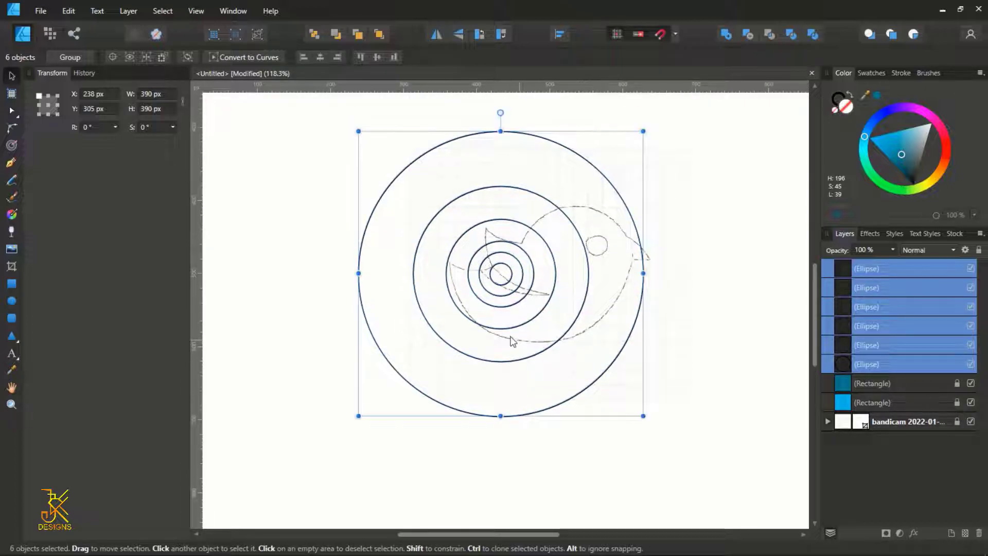
pyautogui.moveTo(499, 327); pyautogui.dragTo(534, 314)
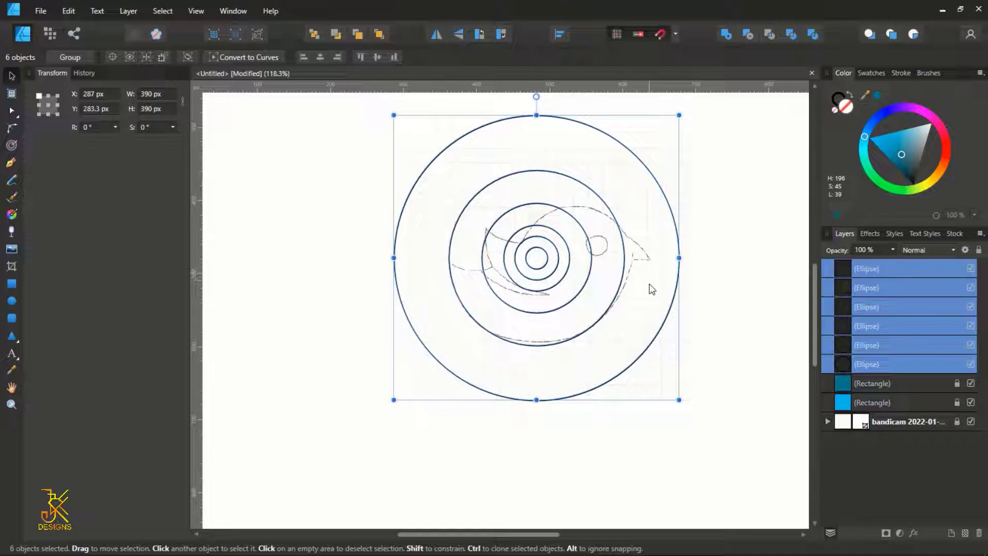
pyautogui.scroll(1, 653, 286)
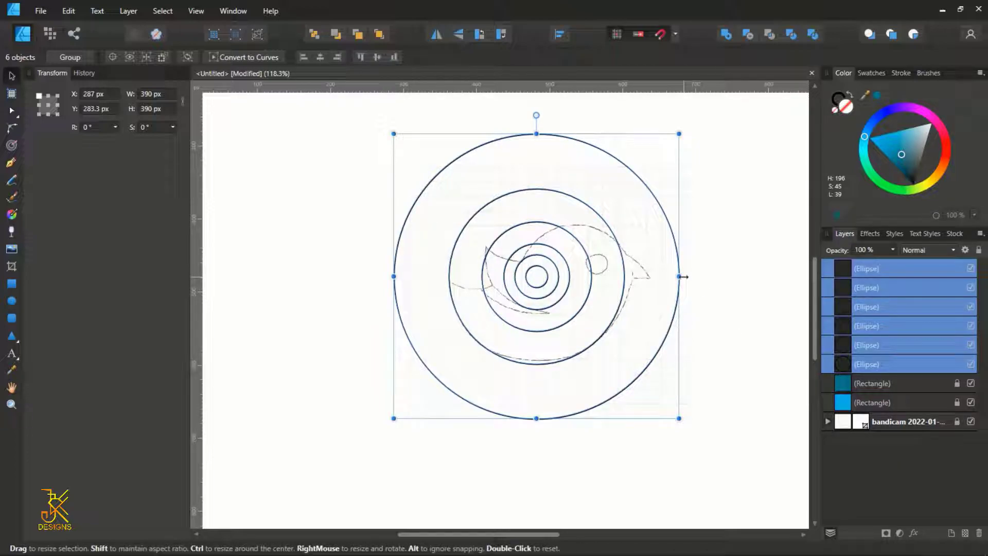
# Step: Scale the six circles down proportionally to 251 px across, repositioning them to match the largest one to the bird's body curve
pyautogui.moveTo(681, 277); pyautogui.dragTo(617, 291)
pyautogui.moveTo(535, 294); pyautogui.dragTo(580, 299)
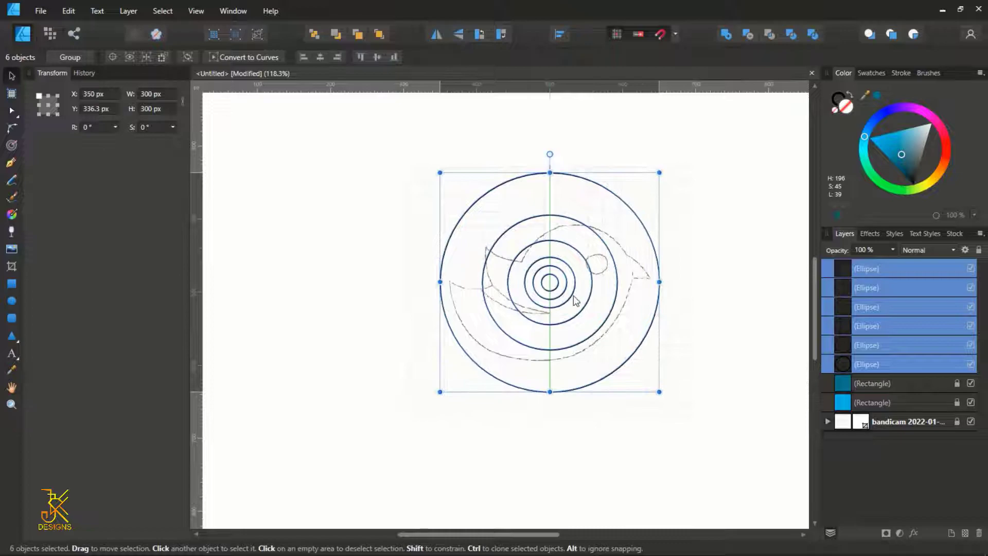
pyautogui.moveTo(661, 284); pyautogui.dragTo(639, 284)
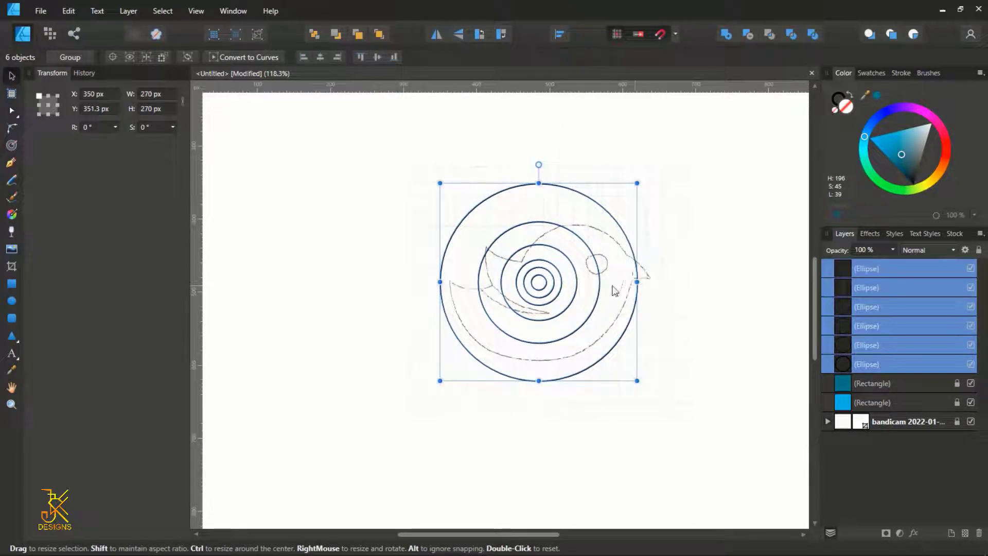
pyautogui.moveTo(548, 283)
pyautogui.mouseDown()
pyautogui.moveTo(547, 267)
pyautogui.moveTo(564, 293)
pyautogui.mouseUp()
pyautogui.moveTo(642, 275); pyautogui.dragTo(635, 272)
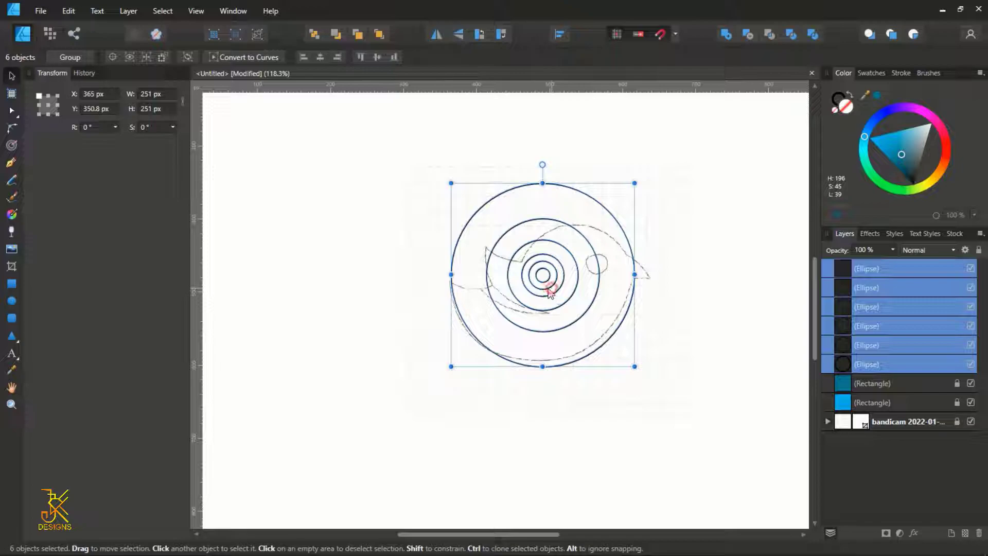
# Step: Move the concentric circles to the empty area above and left of the bird, at about X 56.5, Y 119 px, and deselect them
pyautogui.moveTo(550, 289); pyautogui.dragTo(403, 190)
pyautogui.scroll(-2, 560, 299)
pyautogui.click(477, 204)
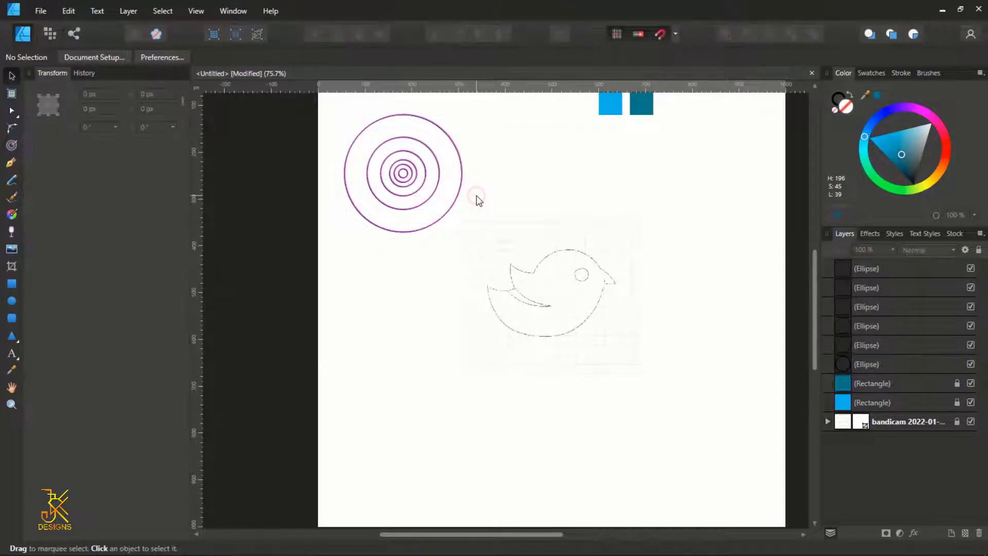
# Step: Set the outline of the second-largest circle to pink-red and the outline of the third-largest circle to yellow
pyautogui.scroll(4, 457, 203)
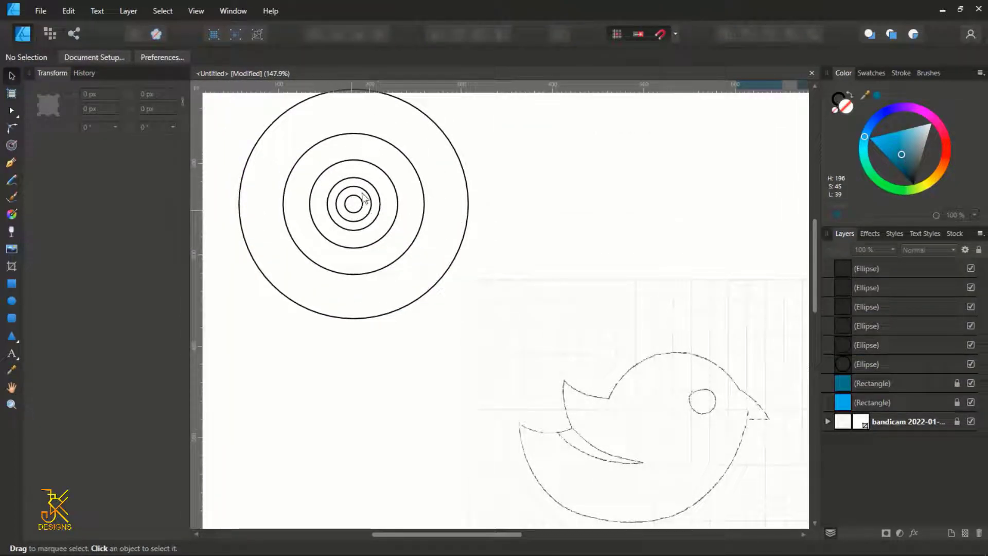
pyautogui.click(451, 265)
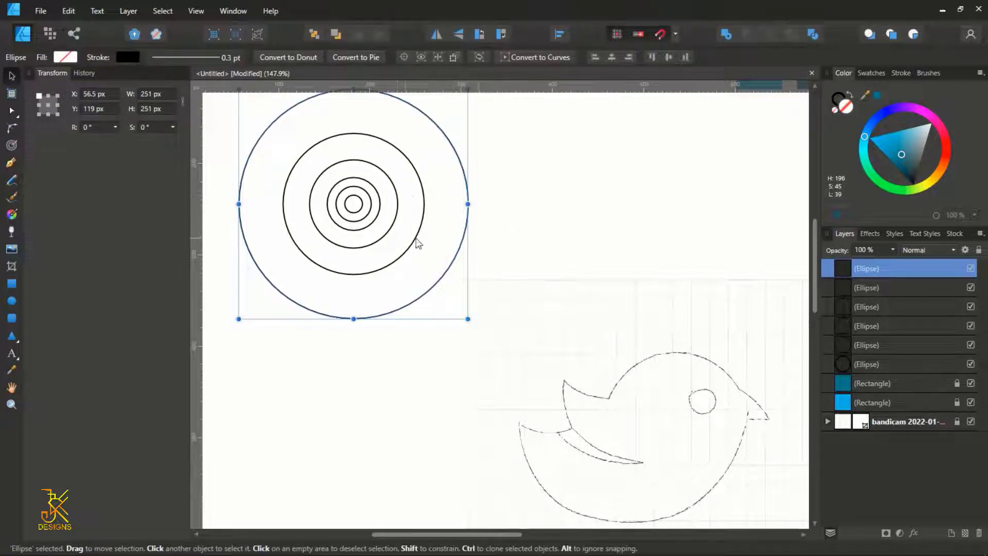
pyautogui.click(416, 240)
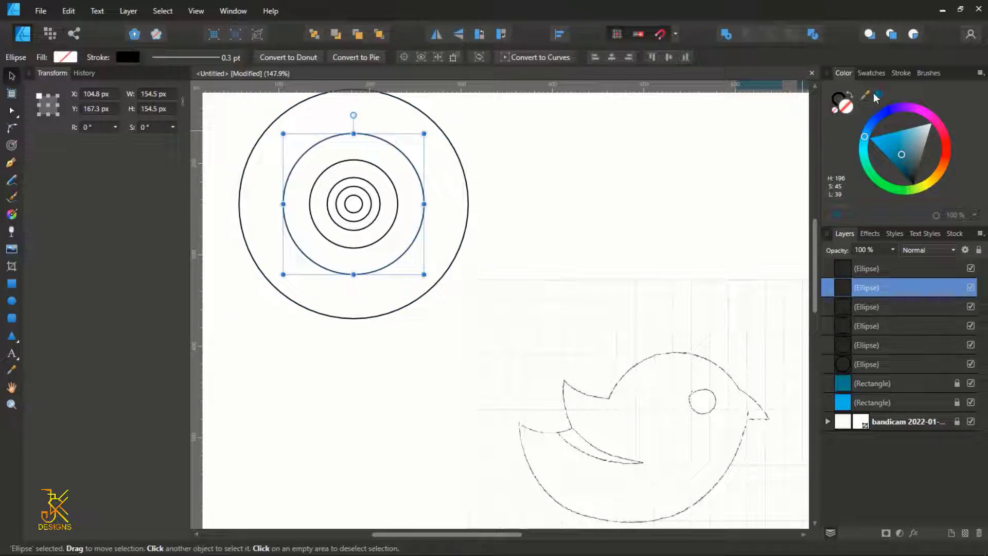
pyautogui.click(839, 97)
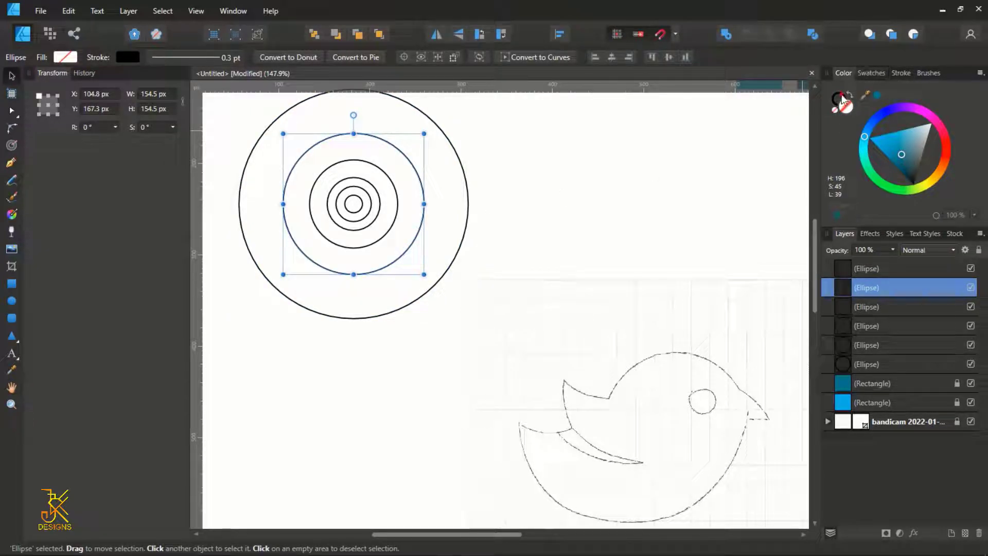
pyautogui.click(872, 73)
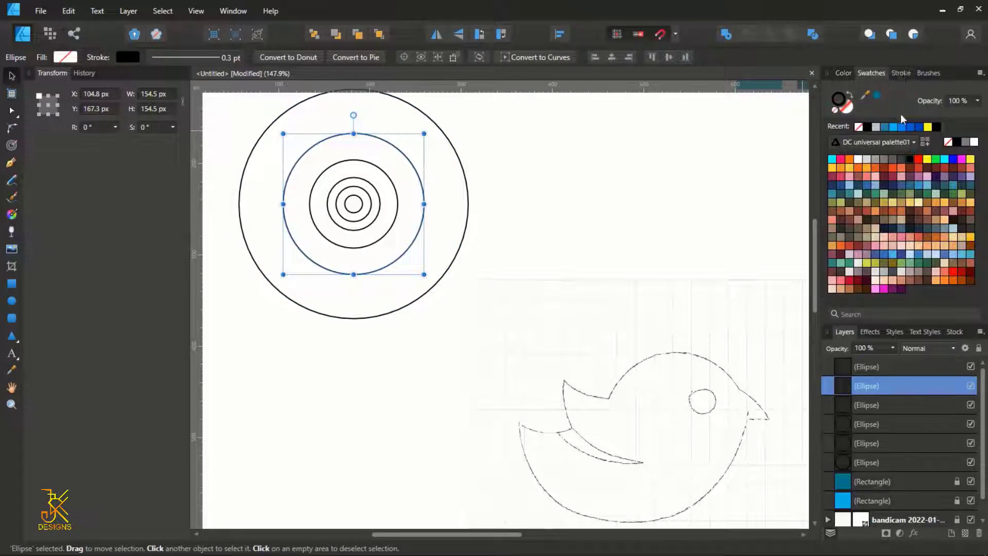
pyautogui.click(842, 163)
pyautogui.click(389, 233)
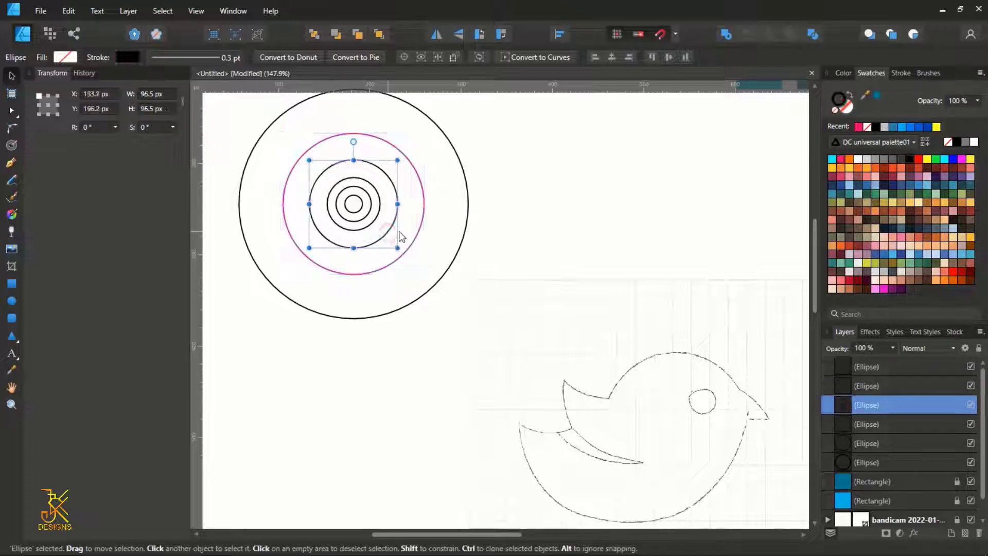
pyautogui.click(928, 162)
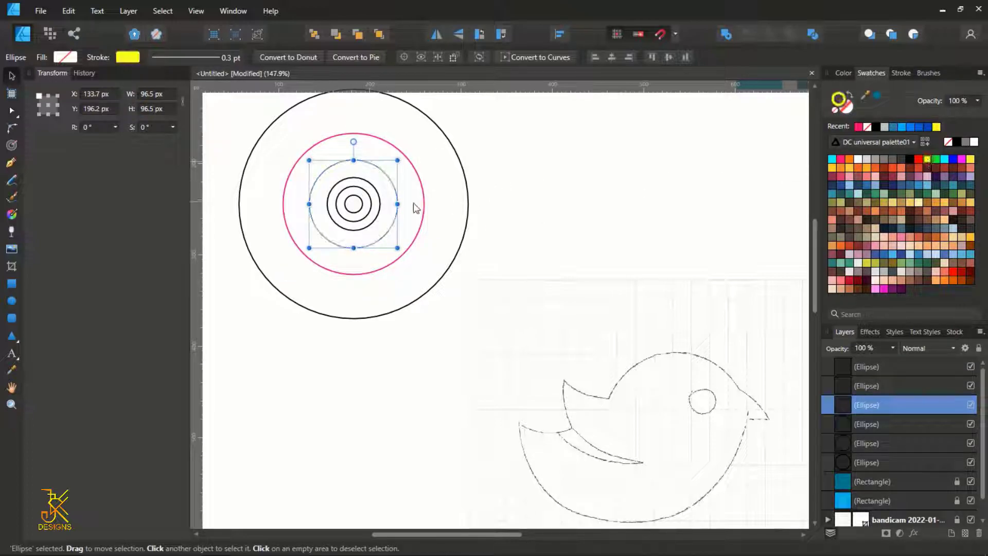
# Step: Set the outlines of the three innermost circles, from largest to smallest, to red, green and cyan
pyautogui.click(379, 217)
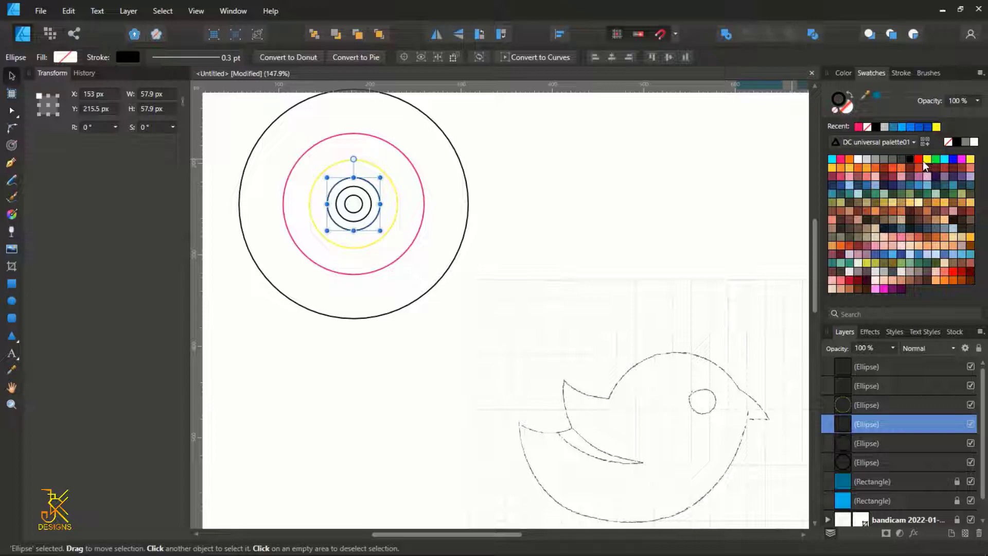
pyautogui.click(920, 160)
pyautogui.scroll(3, 394, 206)
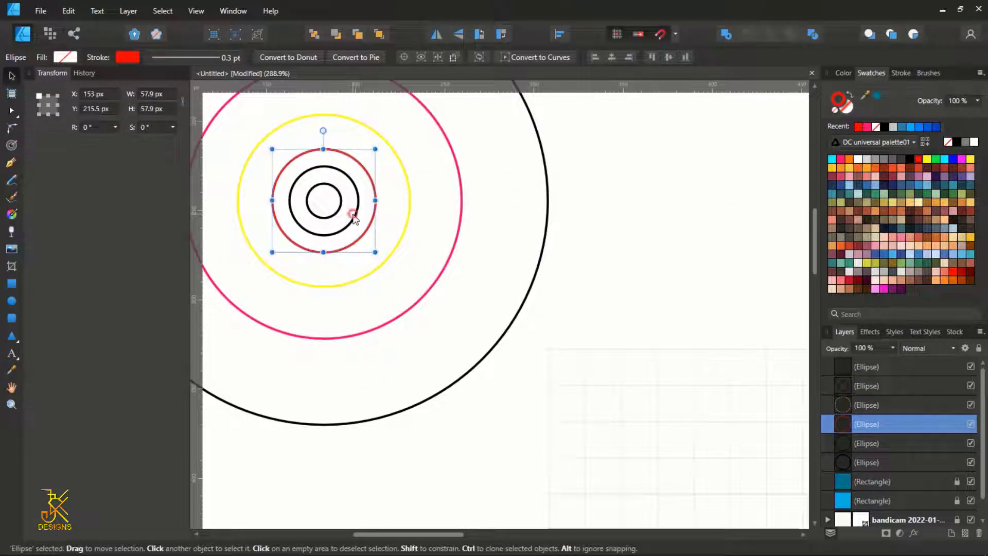
pyautogui.click(354, 219)
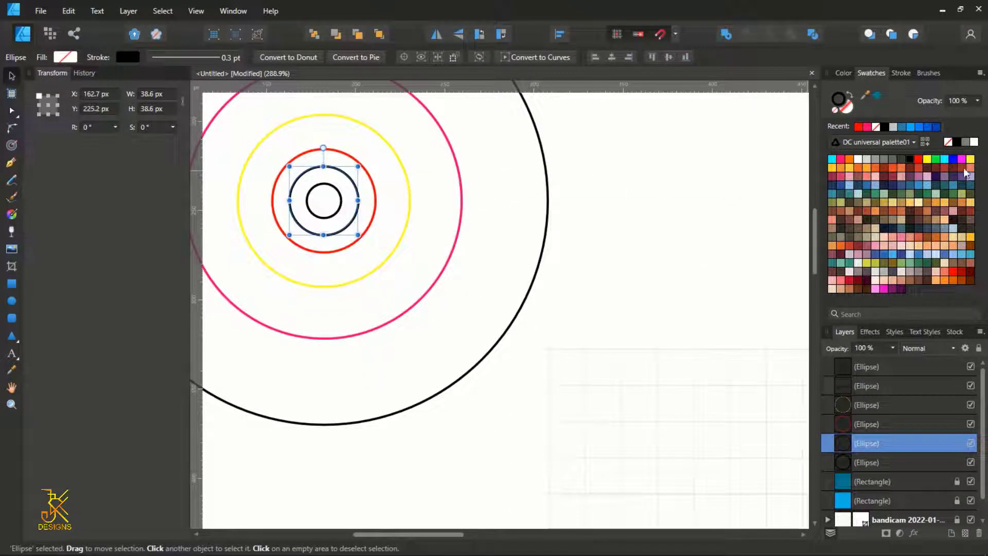
pyautogui.click(936, 159)
pyautogui.click(338, 208)
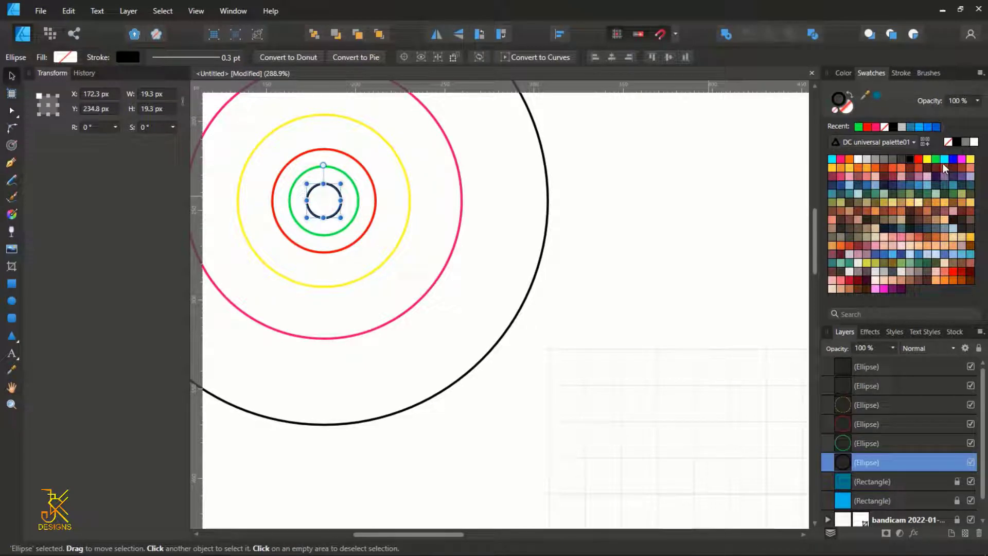
pyautogui.click(944, 160)
# Step: Duplicate the largest black circle onto the bird's body, placing the copy at about X 364.5, Y 346 px
pyautogui.scroll(-3, 698, 195)
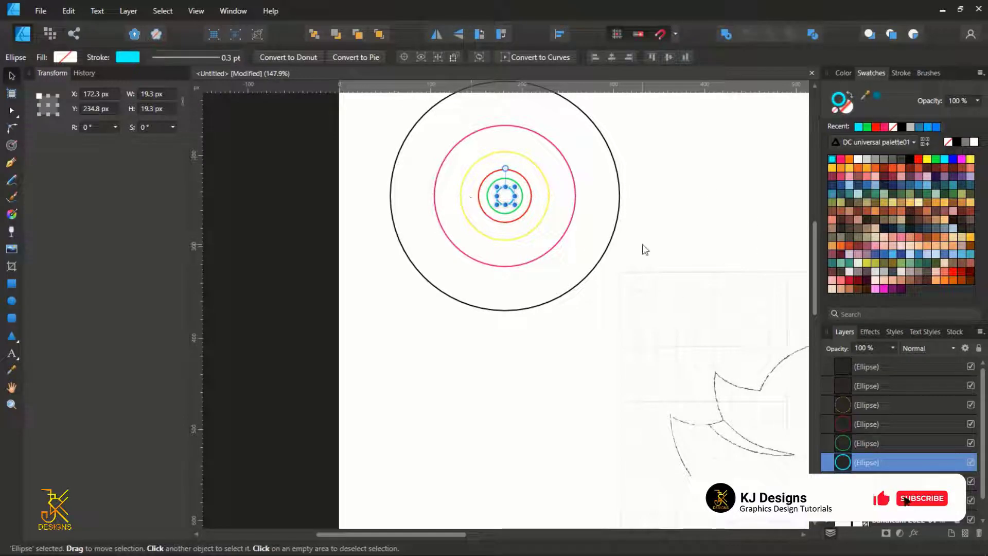
pyautogui.moveTo(707, 222); pyautogui.dragTo(586, 223)
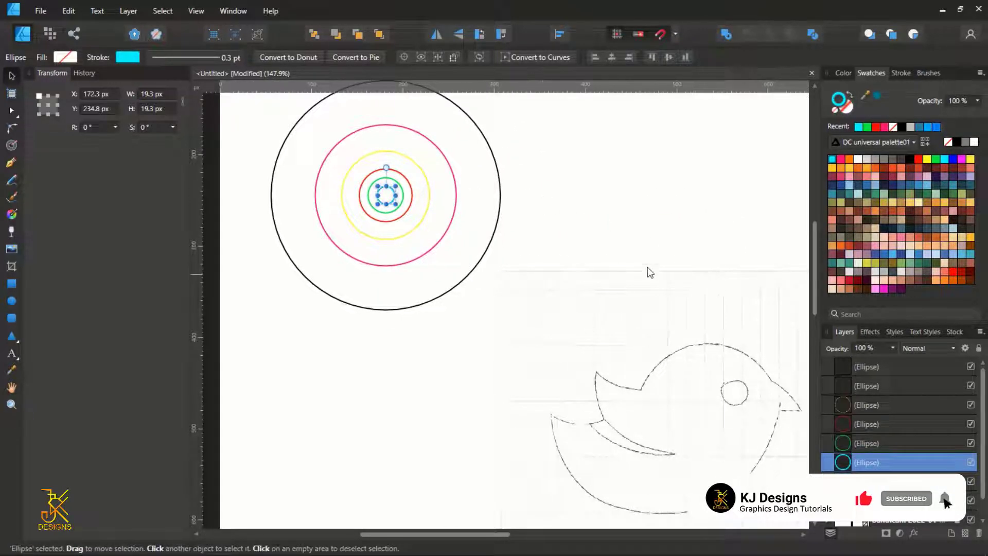
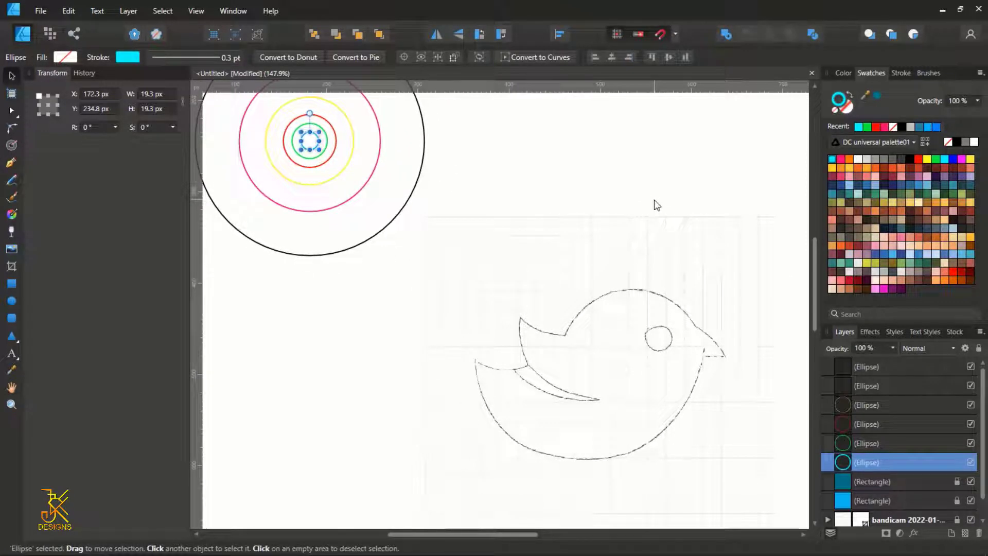
pyautogui.click(422, 170)
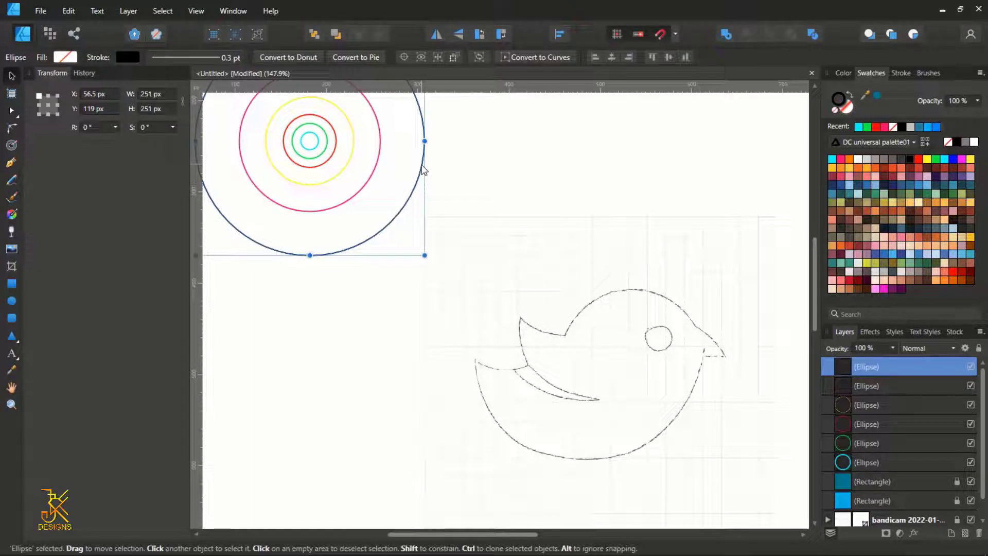
pyautogui.moveTo(364, 158); pyautogui.dragTo(541, 300)
pyautogui.moveTo(635, 343); pyautogui.dragTo(645, 365)
pyautogui.scroll(1, 675, 368)
pyautogui.scroll(2, 675, 368)
pyautogui.scroll(-3, 677, 384)
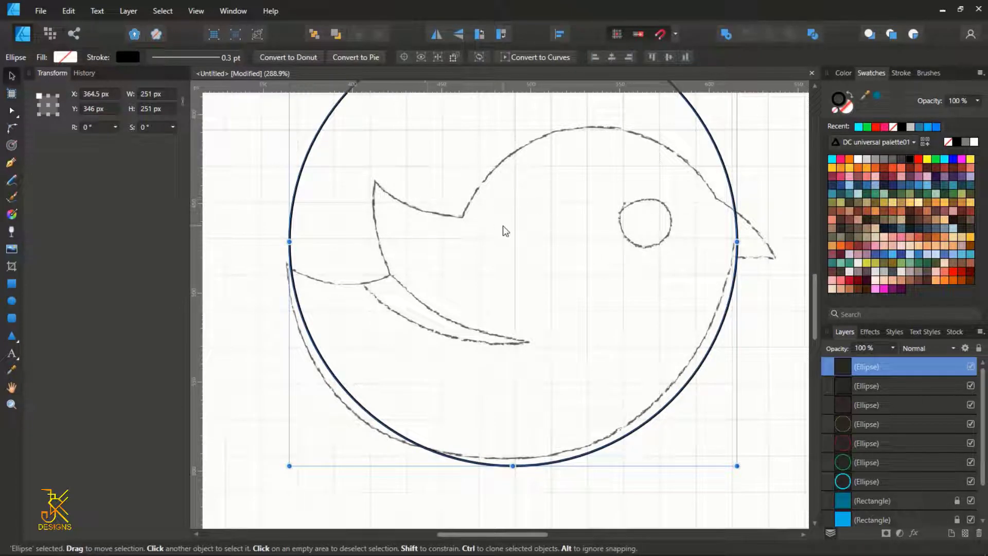
# Step: Fine-tune the black circle on the bird to X 361.5, Y 344 px to follow the belly curve
pyautogui.moveTo(518, 245)
pyautogui.mouseDown()
pyautogui.moveTo(511, 250)
pyautogui.moveTo(514, 240)
pyautogui.mouseUp()
pyautogui.scroll(2, 510, 241)
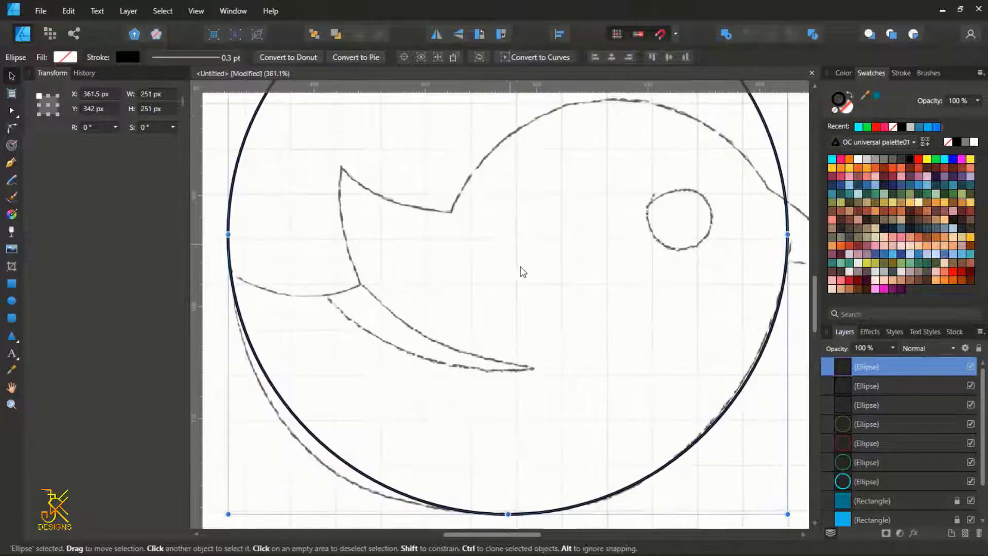
pyautogui.moveTo(512, 285); pyautogui.dragTo(510, 243)
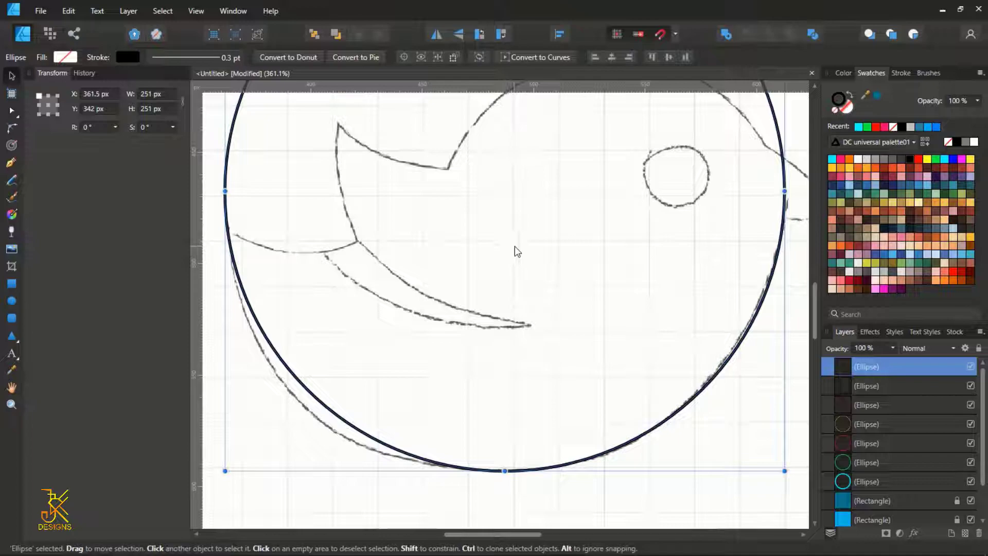
pyautogui.moveTo(516, 249); pyautogui.dragTo(512, 254)
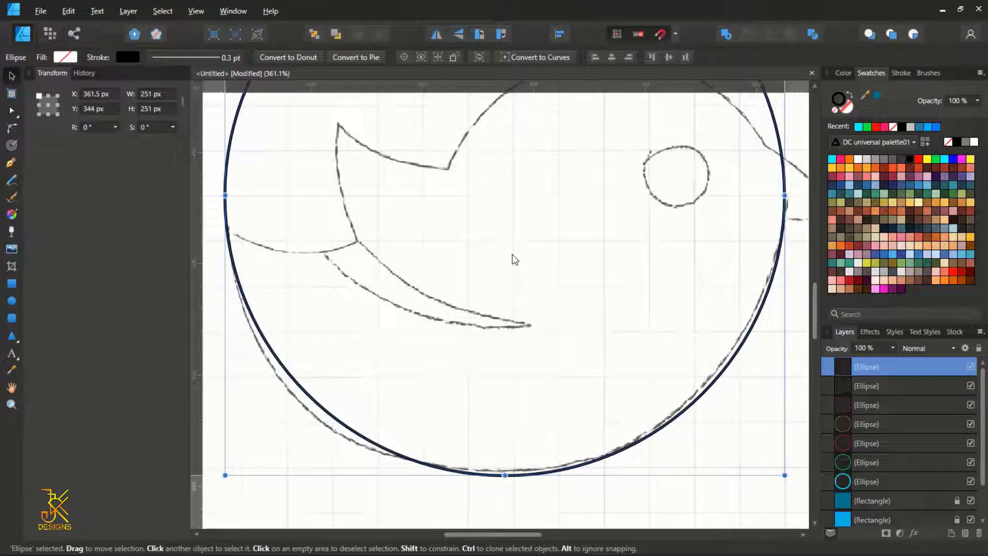
pyautogui.scroll(-5, 512, 254)
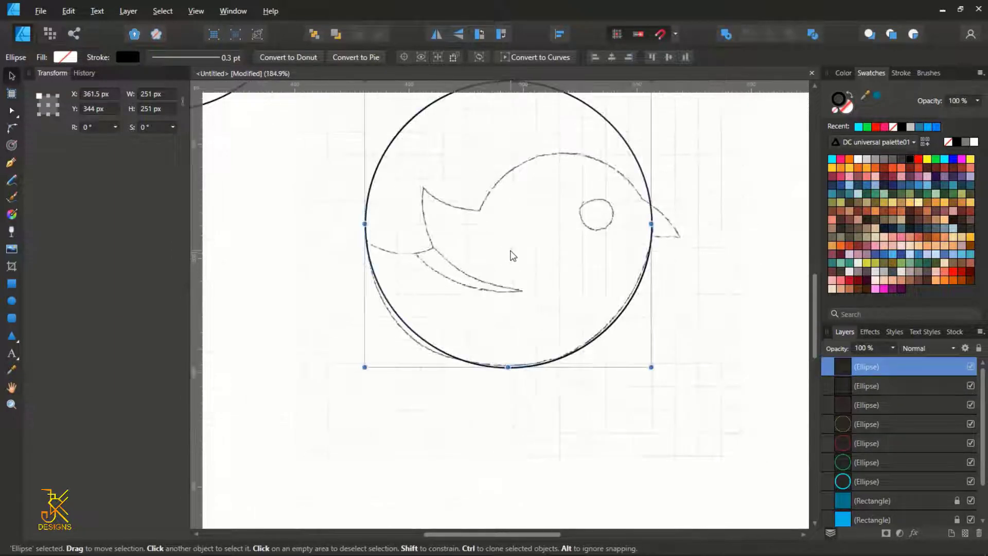
# Step: Duplicate the yellow circle and align the copy with the tail's upper curve at X 346.5, Y 400.2 px
pyautogui.scroll(3, 502, 242)
pyautogui.scroll(-1, 415, 220)
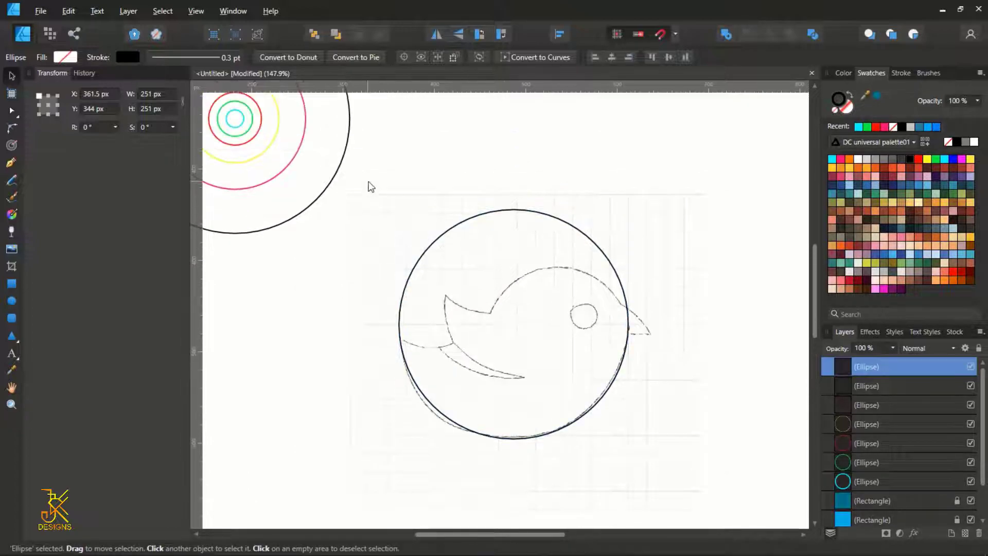
pyautogui.click(268, 148)
pyautogui.moveTo(263, 151)
pyautogui.mouseDown()
pyautogui.moveTo(373, 267)
pyautogui.moveTo(436, 316)
pyautogui.moveTo(408, 327)
pyautogui.mouseUp()
pyautogui.scroll(6, 423, 335)
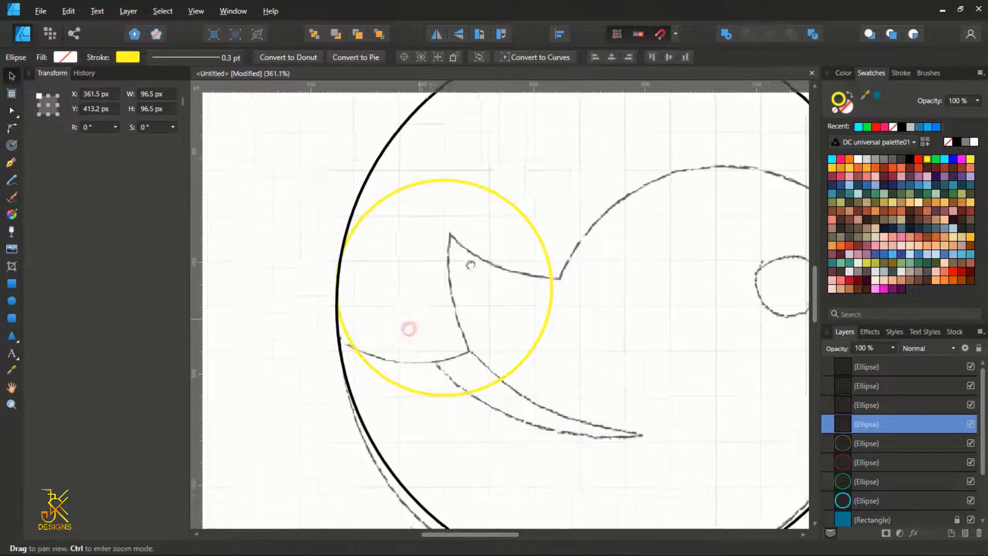
pyautogui.scroll(4, 408, 327)
pyautogui.moveTo(453, 303)
pyautogui.mouseDown()
pyautogui.moveTo(442, 283)
pyautogui.moveTo(448, 294)
pyautogui.mouseUp()
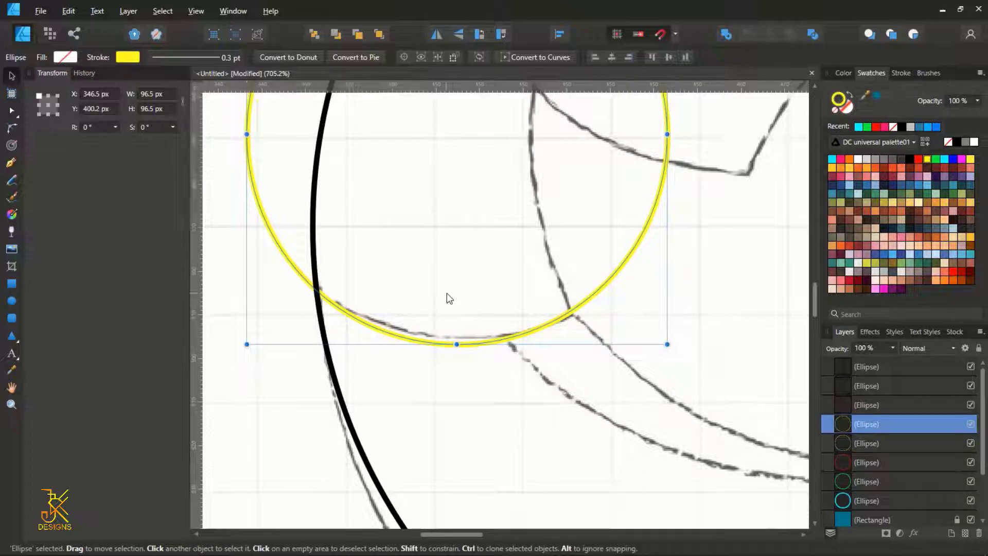
# Step: Duplicate the pink-red circle onto the bird's head, placing the copy at about X 458, Y 407.3 px
pyautogui.scroll(-10, 447, 299)
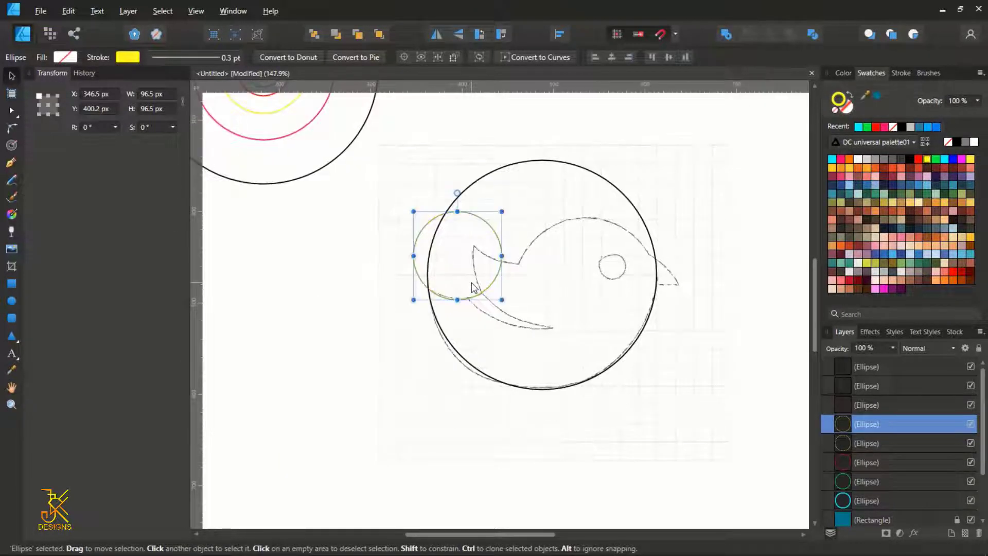
pyautogui.scroll(3, 308, 201)
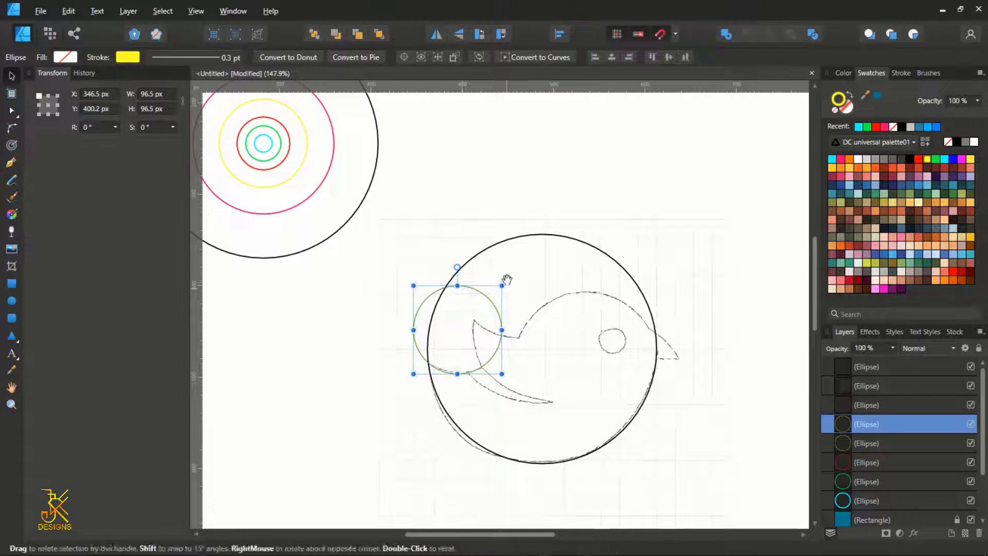
pyautogui.scroll(-2, 479, 263)
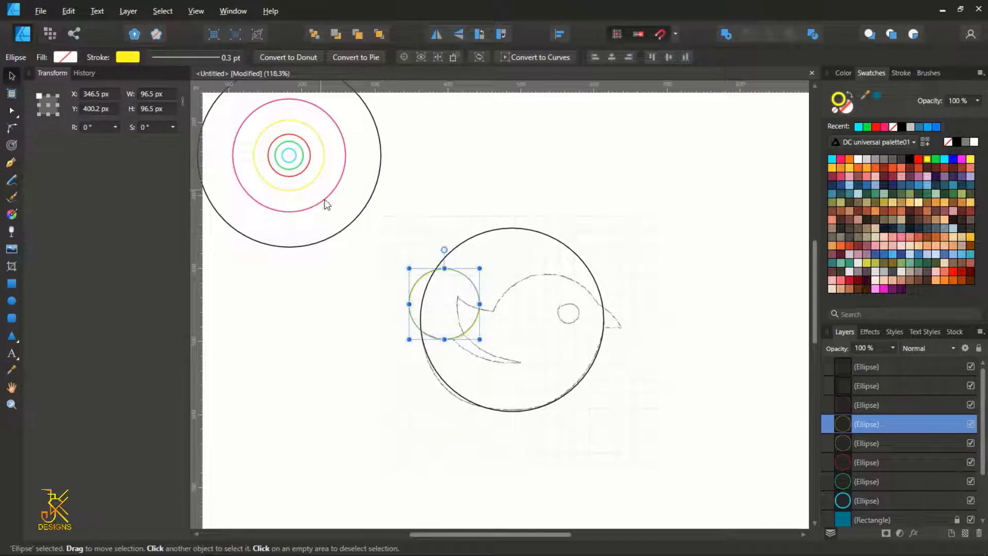
pyautogui.click(325, 201)
pyautogui.moveTo(308, 183)
pyautogui.mouseDown()
pyautogui.moveTo(500, 276)
pyautogui.moveTo(570, 364)
pyautogui.mouseUp()
pyautogui.scroll(5, 570, 364)
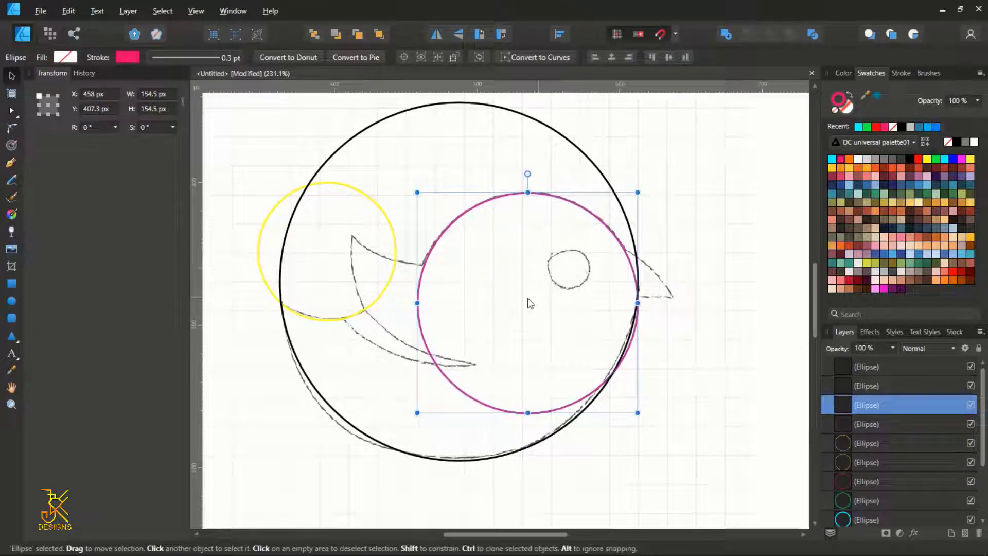
# Step: Nudge the pink-red head circle to about X 457.9, Y 406.9 px to follow the sketched head outline
pyautogui.scroll(3, 530, 302)
pyautogui.moveTo(589, 367); pyautogui.dragTo(596, 370)
pyautogui.scroll(3, 595, 370)
pyautogui.scroll(3, 410, 307)
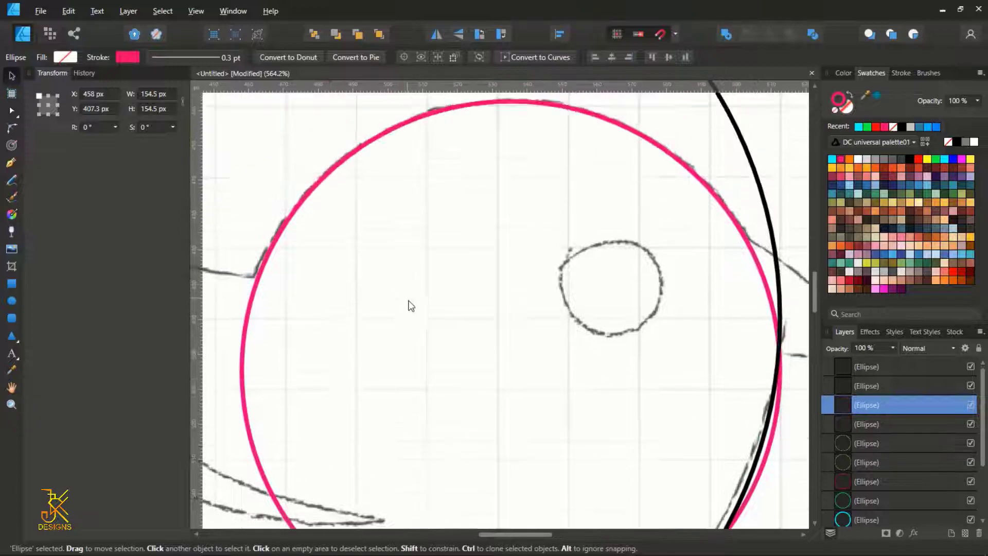
pyautogui.scroll(2, 407, 299)
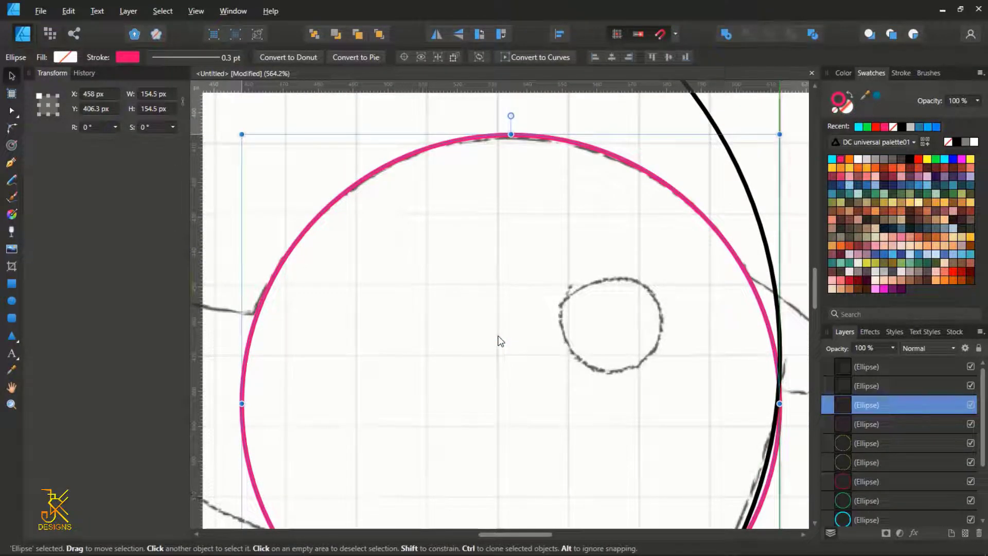
pyautogui.press('Up')
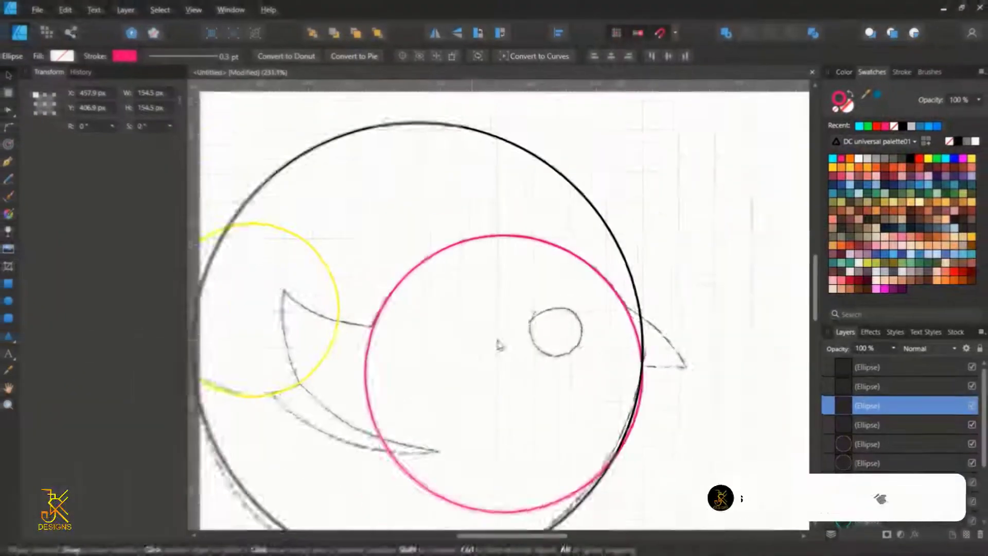
pyautogui.scroll(-3, 499, 345)
# Step: Fit a pink-red circle copy to the wing's inner and lower curve at X 411.8, Y 373.5 px
pyautogui.scroll(5, 625, 377)
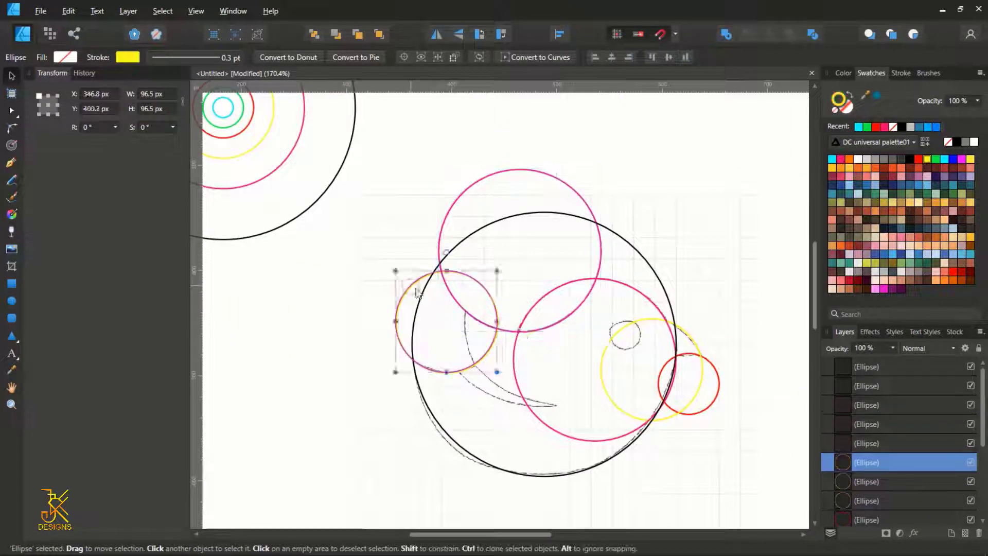
pyautogui.scroll(5, 561, 352)
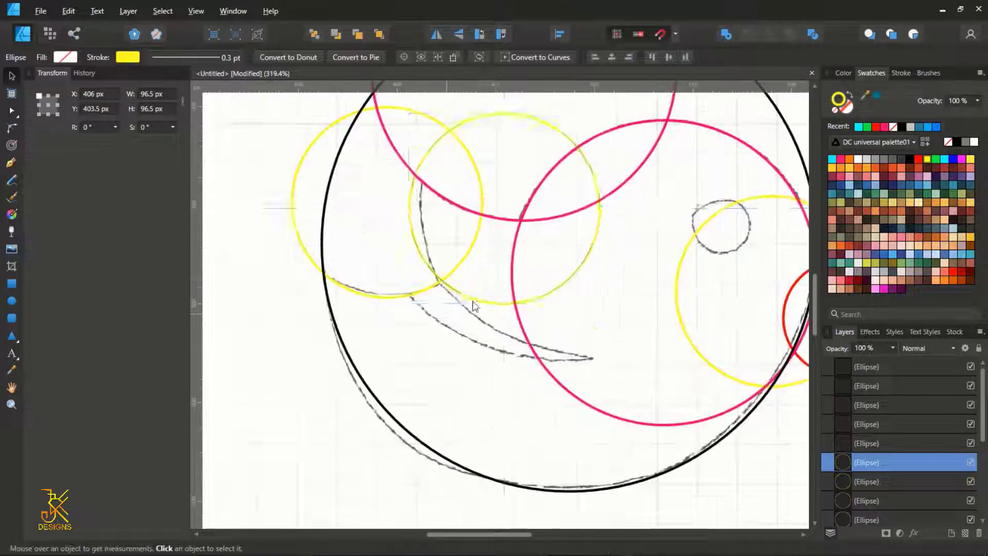
pyautogui.moveTo(495, 278); pyautogui.dragTo(508, 287)
pyautogui.scroll(3, 473, 253)
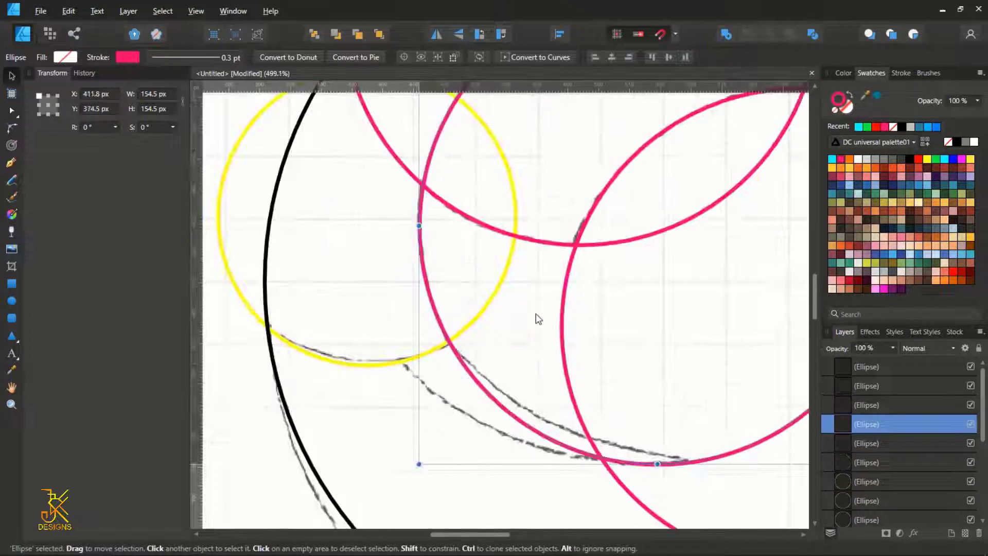
pyautogui.press('Up')
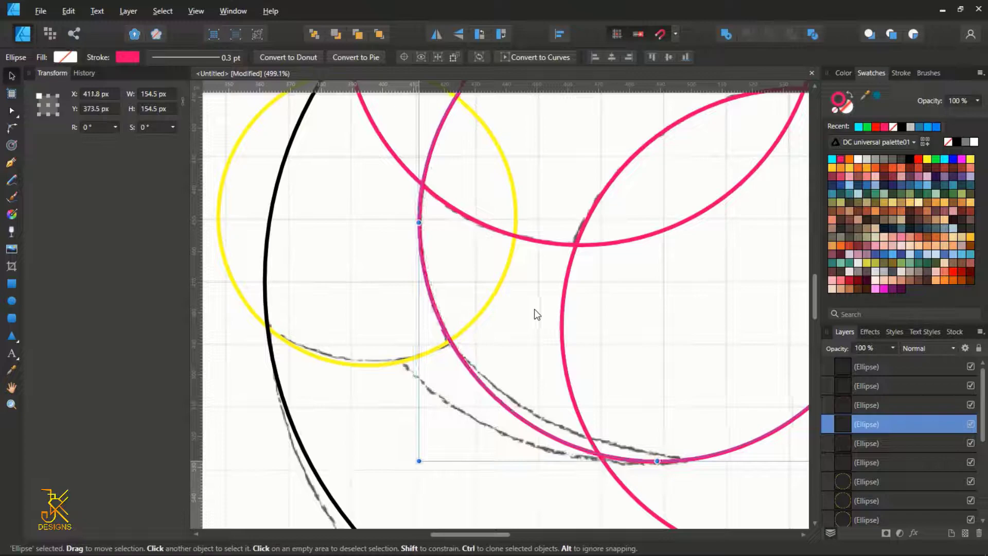
# Step: Convert the seven construction circles over the bird to curves and activate the Node tool on them
pyautogui.scroll(-4, 535, 308)
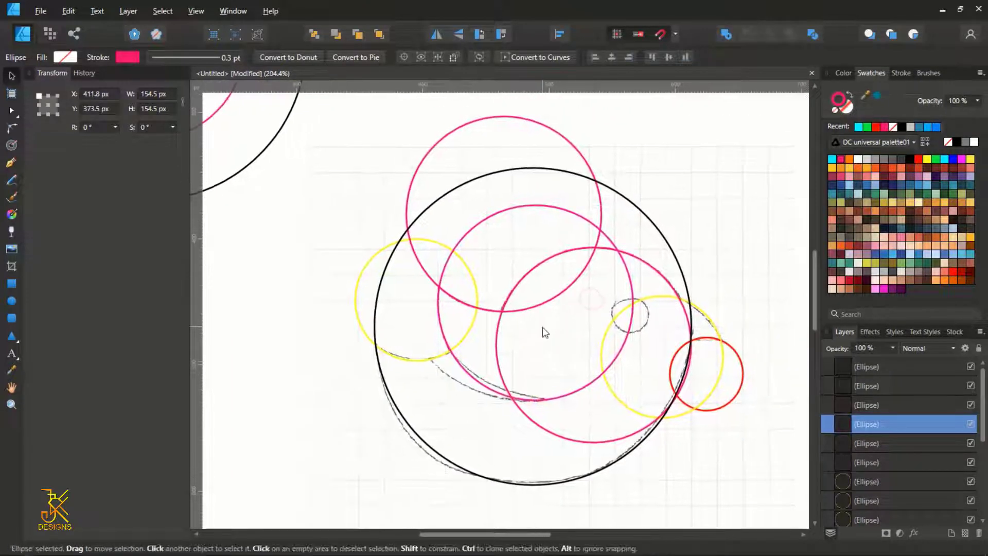
pyautogui.scroll(-2, 544, 328)
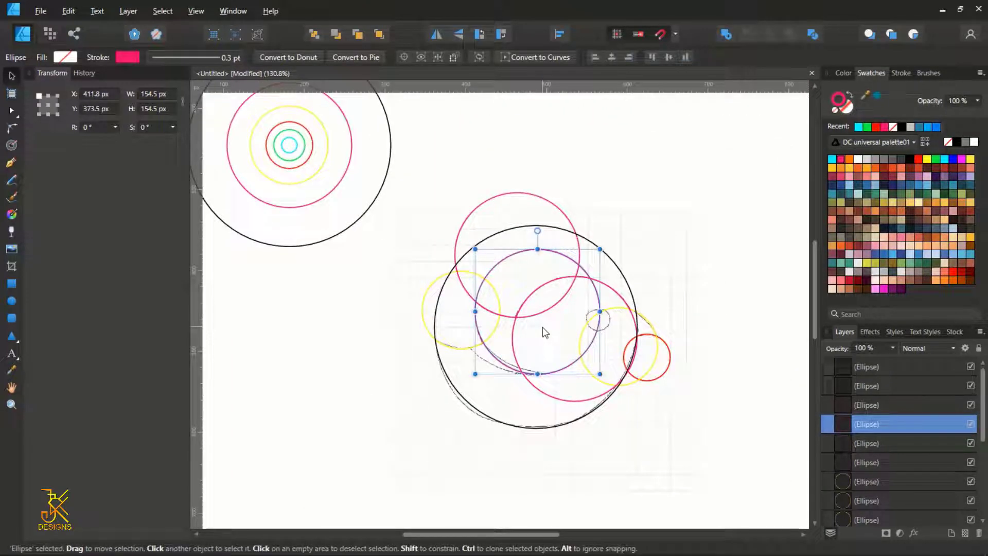
pyautogui.scroll(5, 629, 357)
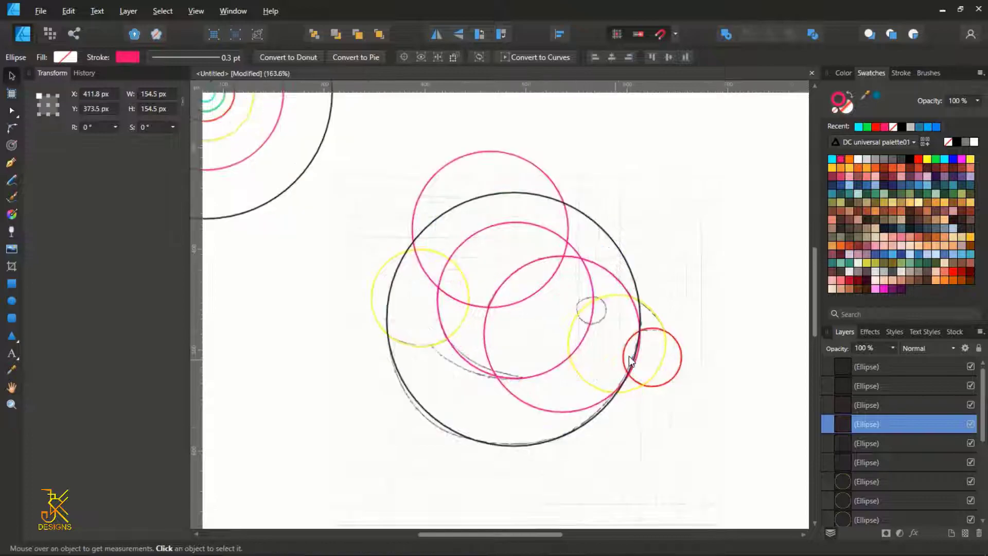
pyautogui.scroll(3, 629, 356)
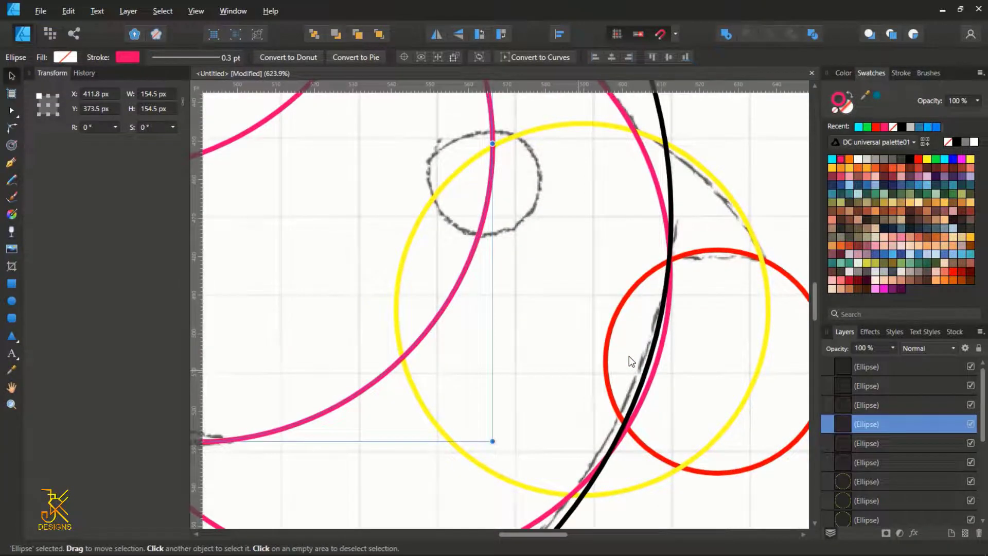
pyautogui.scroll(2, 629, 357)
pyautogui.scroll(-4, 650, 339)
pyautogui.scroll(-3, 653, 340)
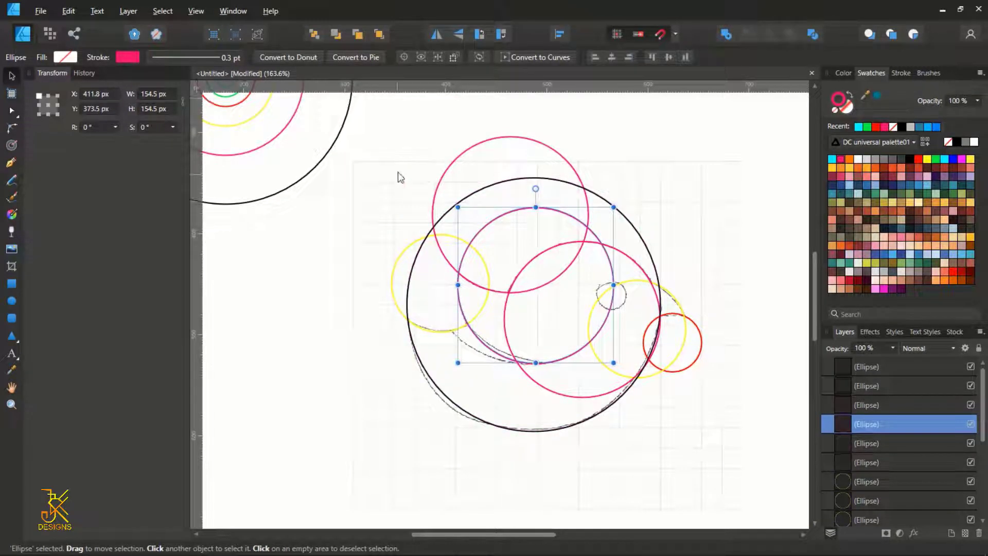
pyautogui.moveTo(375, 126); pyautogui.dragTo(762, 489)
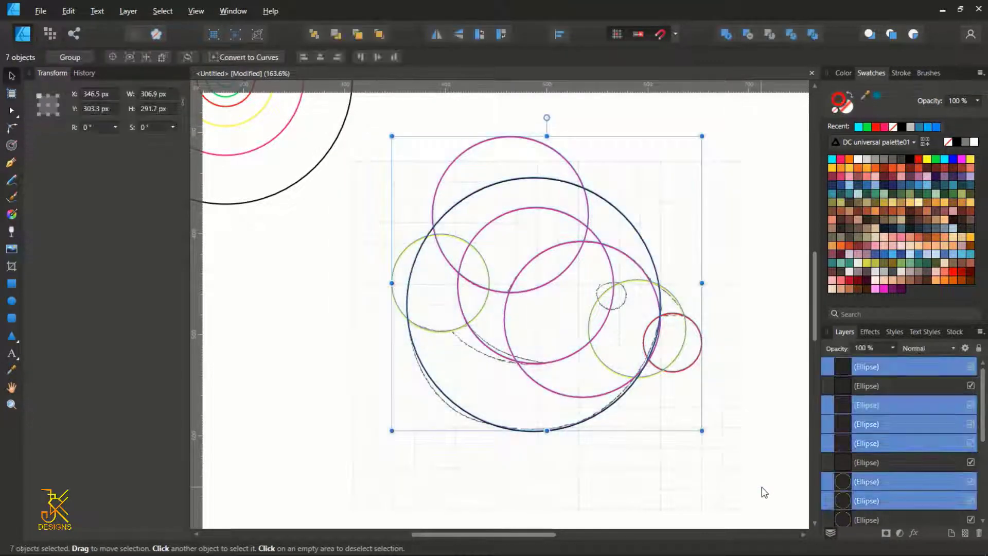
pyautogui.click(252, 56)
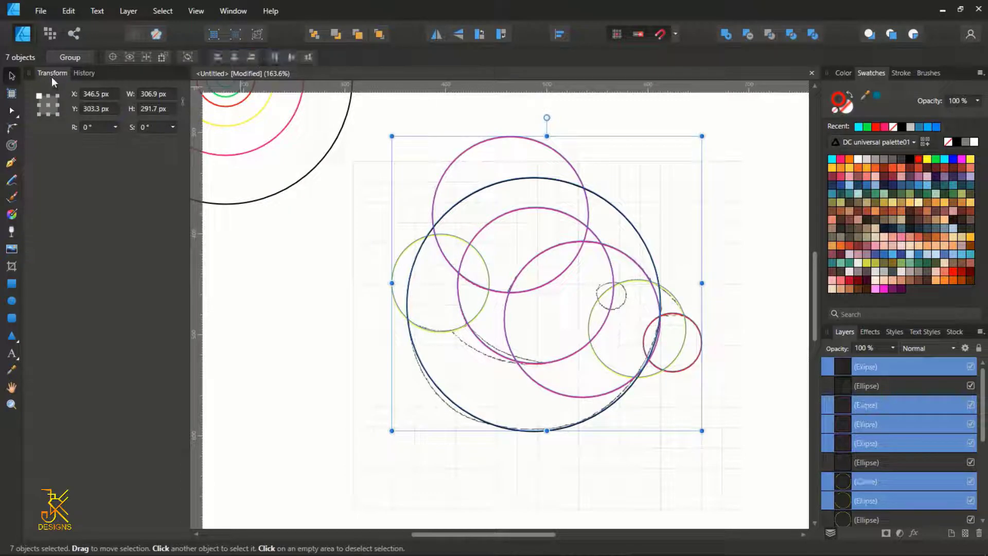
pyautogui.click(12, 111)
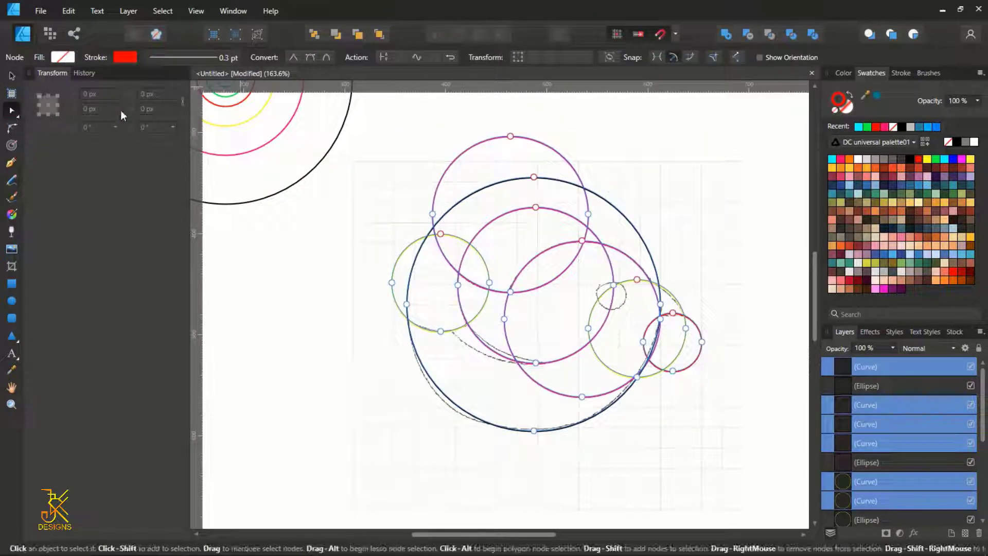
# Step: Combine the seven converted circles into one object with nodes at their intersections, and delete the outer arcs of the tail and large circles
pyautogui.click(791, 34)
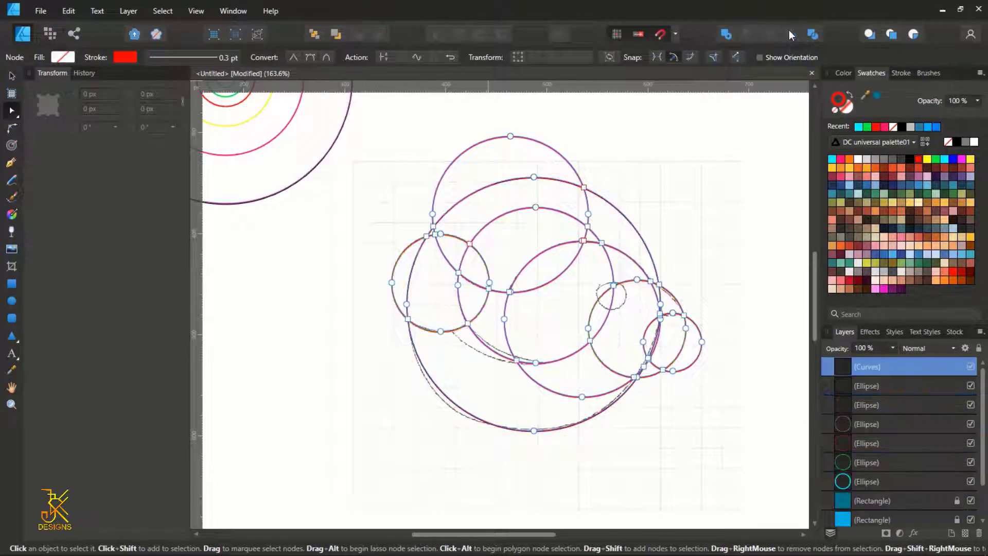
pyautogui.moveTo(669, 273); pyautogui.dragTo(636, 241)
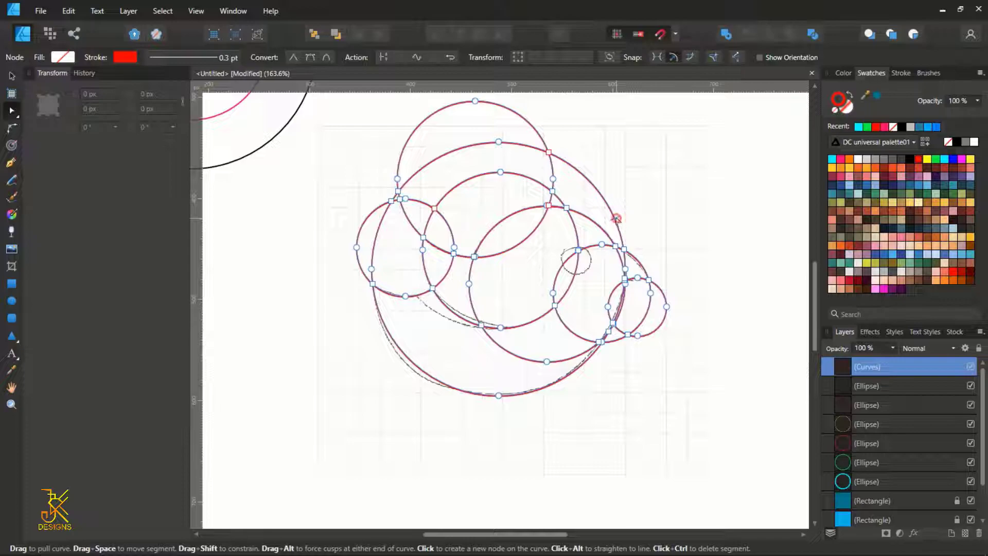
pyautogui.keyDown('ctrl'); pyautogui.click(359, 237); pyautogui.keyUp('ctrl')
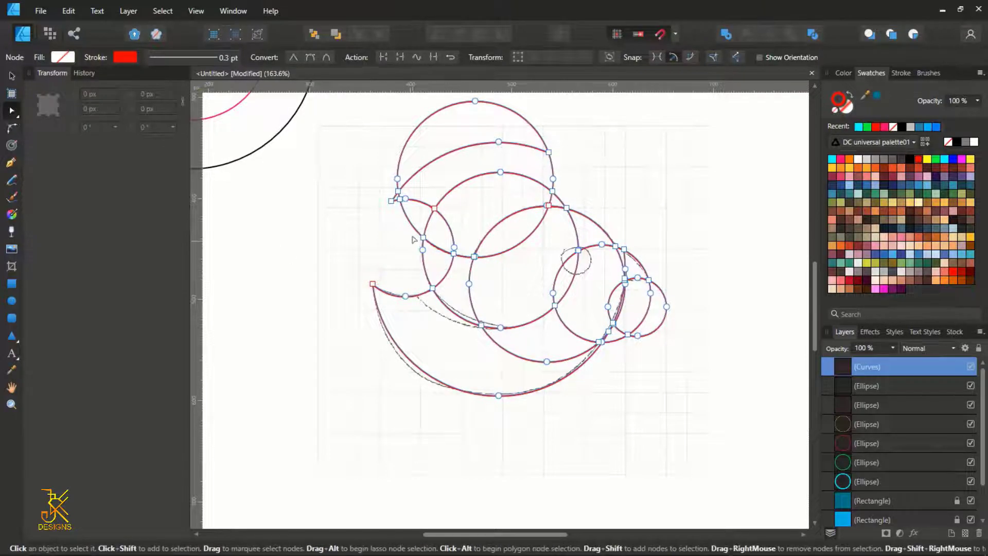
pyautogui.scroll(3, 406, 275)
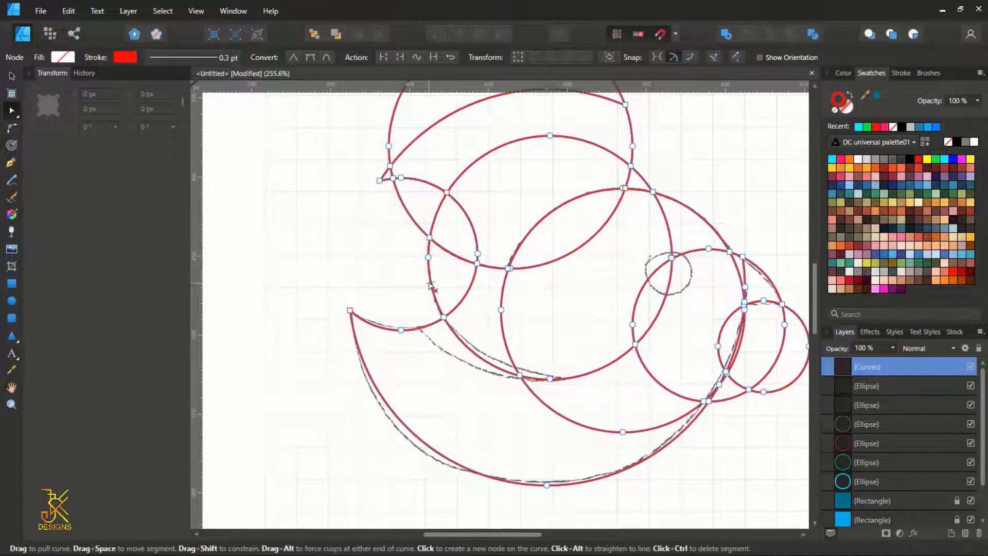
pyautogui.scroll(-3, 567, 269)
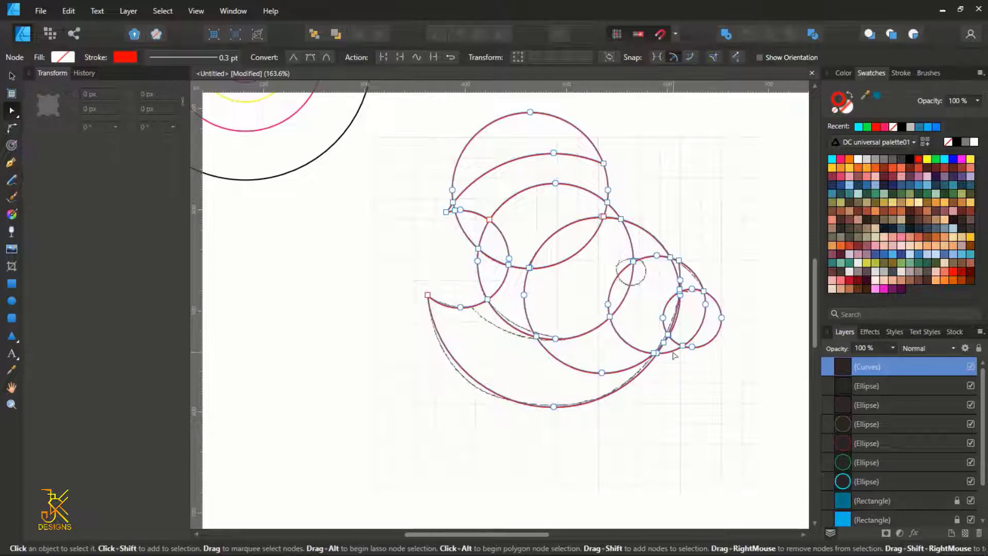
# Step: Delete the unwanted circle arcs above the bird's back and around its upper tail feather
pyautogui.keyDown('ctrl'); pyautogui.click(453, 196); pyautogui.keyUp('ctrl')
pyautogui.scroll(4, 510, 213)
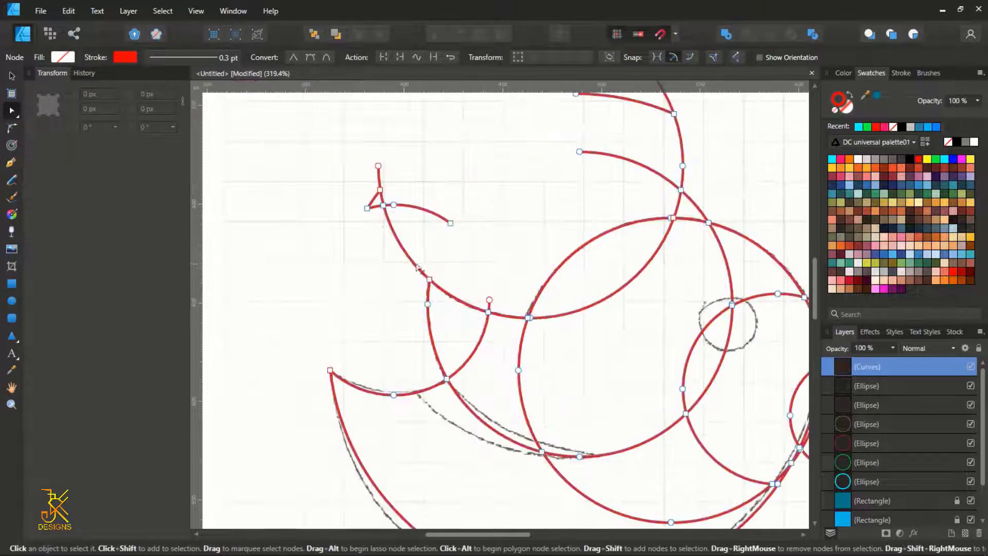
pyautogui.scroll(-2, 609, 218)
pyautogui.scroll(-3, 642, 236)
pyautogui.scroll(9, 618, 247)
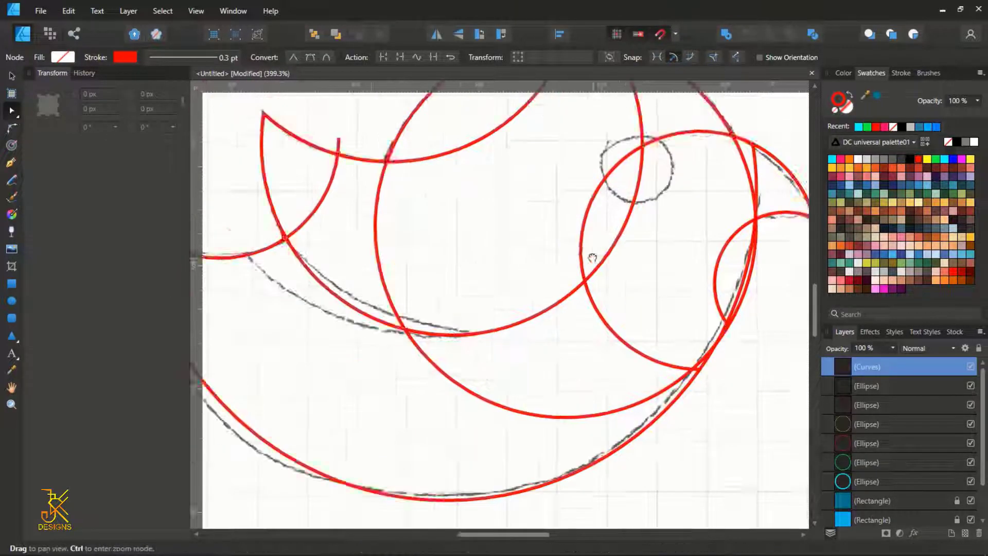
# Step: Delete the leftover circle arcs crossing the bird's body and lower wing, keeping the sketched outline
pyautogui.scroll(-4, 591, 255)
pyautogui.keyDown('ctrl'); pyautogui.click(484, 276); pyautogui.keyUp('ctrl')
pyautogui.keyDown('ctrl'); pyautogui.click(561, 287); pyautogui.keyUp('ctrl')
pyautogui.keyDown('ctrl'); pyautogui.click(400, 221); pyautogui.keyUp('ctrl')
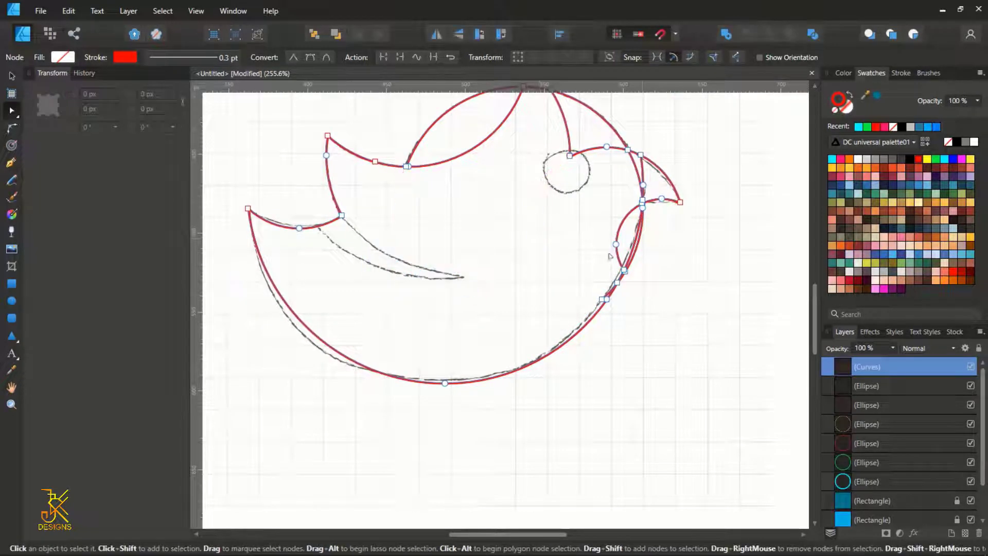
# Step: Delete the remaining segments inside the bird's head, beak and breast so that only its outer outline is left
pyautogui.scroll(10, 595, 358)
pyautogui.scroll(-7, 566, 309)
pyautogui.scroll(1, 565, 264)
pyautogui.scroll(1, 451, 165)
pyautogui.keyDown('ctrl'); pyautogui.click(451, 165); pyautogui.keyUp('ctrl')
pyautogui.moveTo(451, 165); pyautogui.dragTo(541, 266)
pyautogui.scroll(-4, 702, 314)
pyautogui.scroll(3, 693, 347)
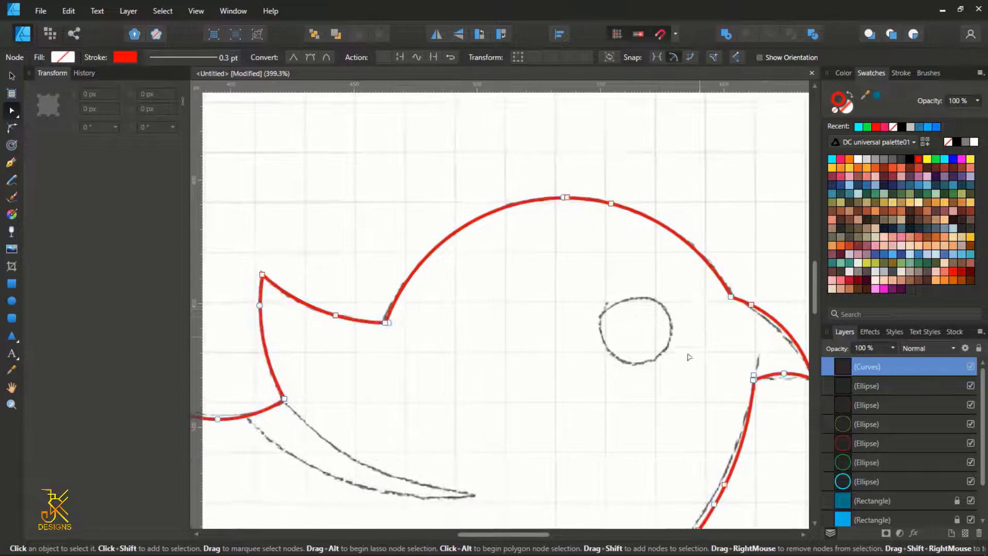
# Step: Select all nodes of the bird outline and join its separate segments into a single curve
pyautogui.scroll(-5, 719, 287)
pyautogui.moveTo(712, 267); pyautogui.dragTo(623, 283)
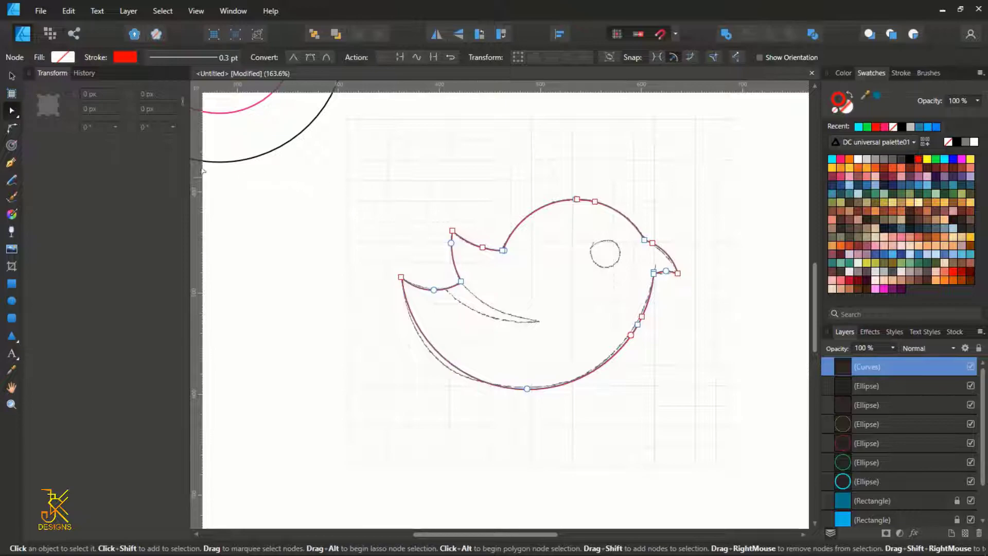
pyautogui.moveTo(339, 166); pyautogui.dragTo(780, 423)
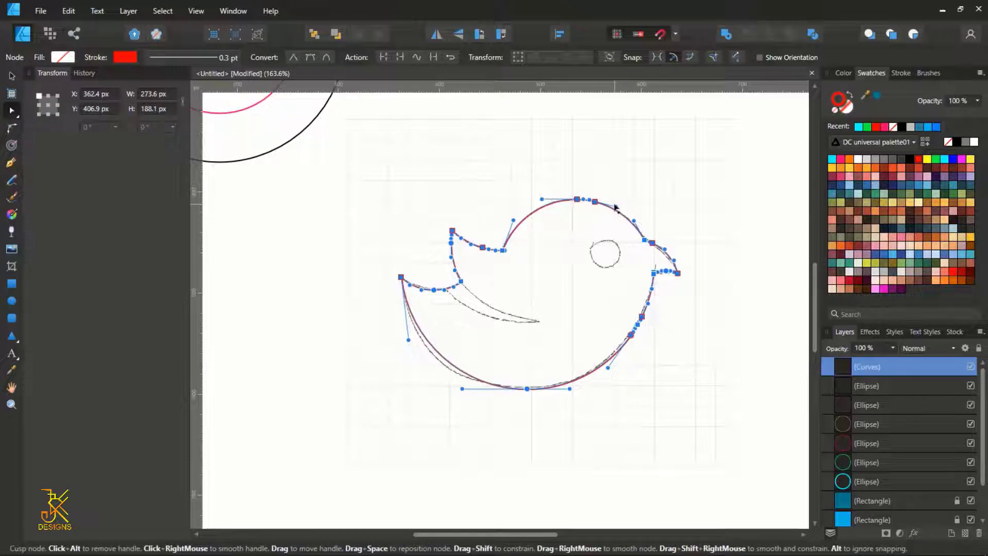
pyautogui.click(435, 57)
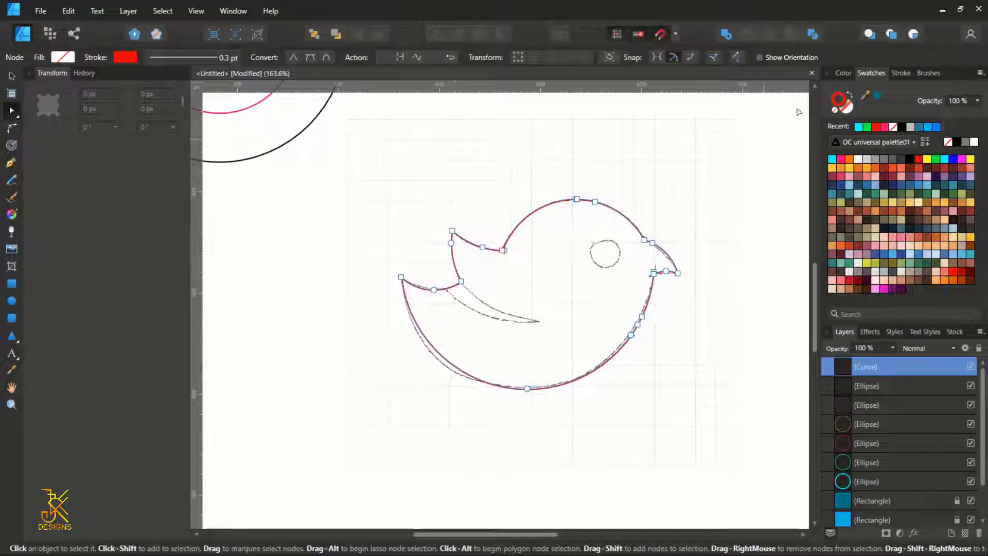
# Step: Fill the bird outline with blue at H 196, S 50, L 44
pyautogui.click(844, 73)
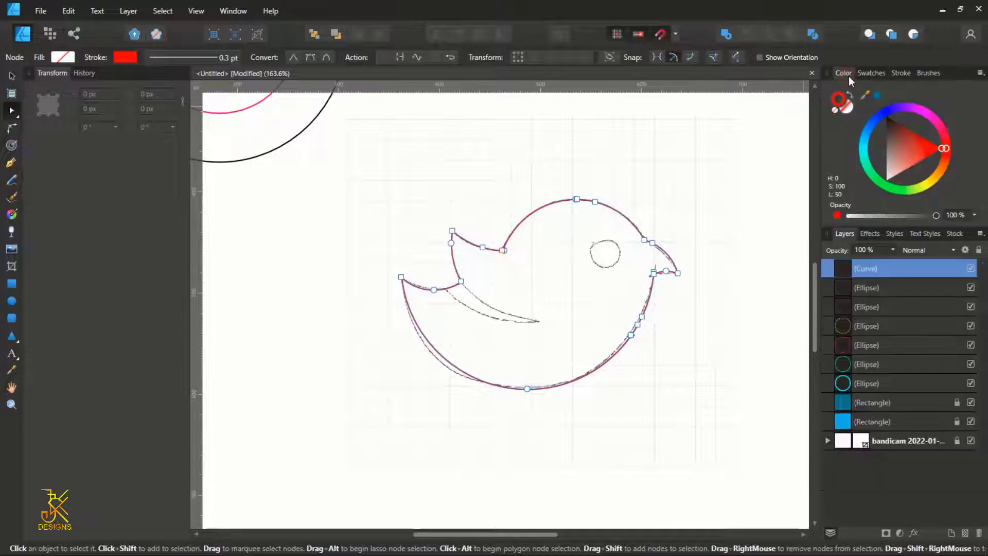
pyautogui.click(848, 113)
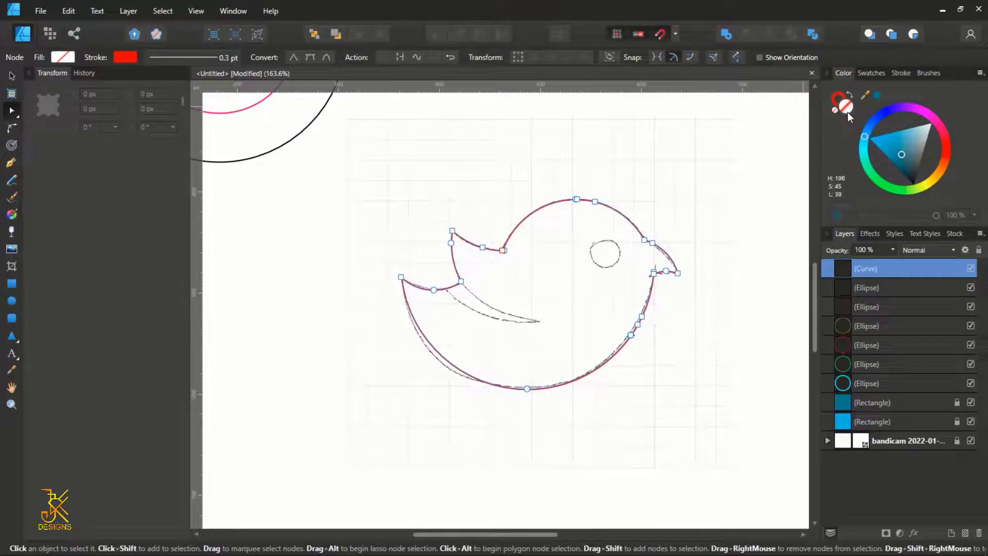
pyautogui.moveTo(904, 152)
pyautogui.mouseDown()
pyautogui.moveTo(911, 143)
pyautogui.moveTo(917, 155)
pyautogui.moveTo(907, 139)
pyautogui.moveTo(898, 150)
pyautogui.mouseUp()
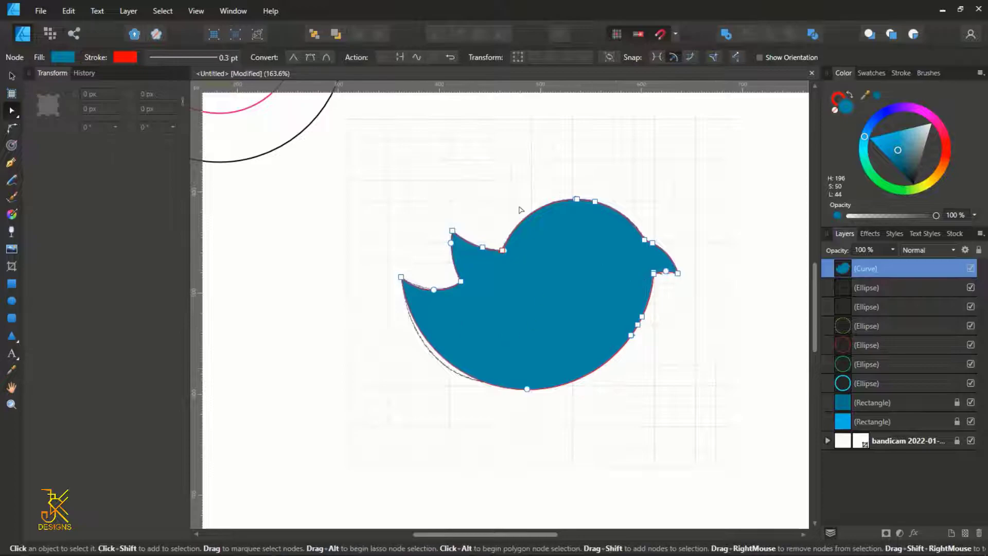
# Step: Delete the short stray vertical segment where the lower beak meets the bird's breast
pyautogui.scroll(6, 593, 268)
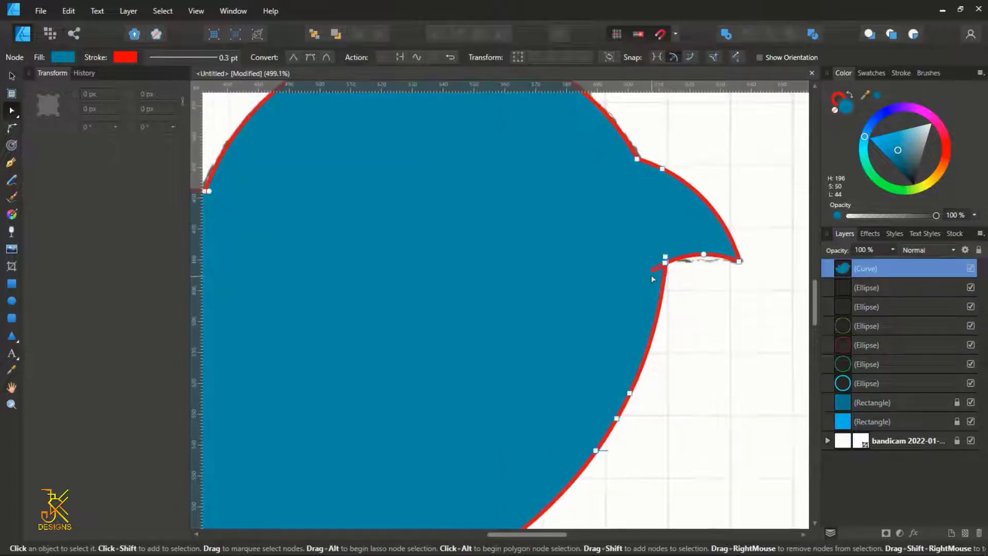
pyautogui.scroll(4, 653, 279)
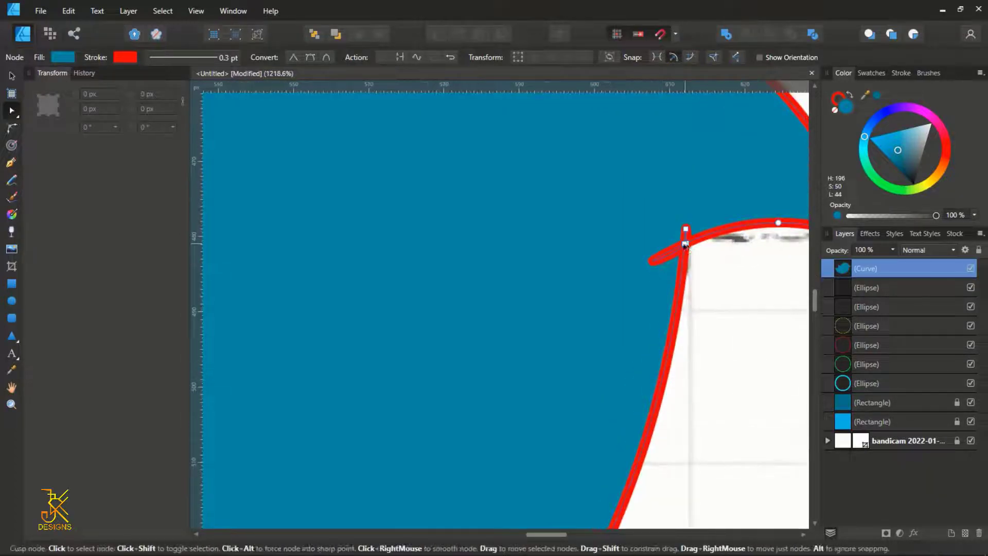
pyautogui.scroll(3, 671, 255)
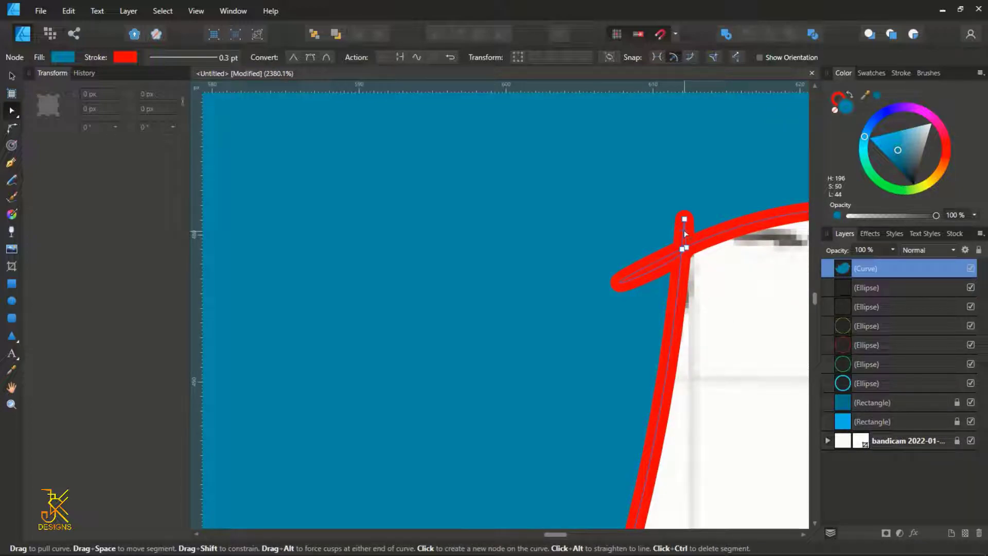
pyautogui.keyDown('ctrl'); pyautogui.click(685, 233); pyautogui.keyUp('ctrl')
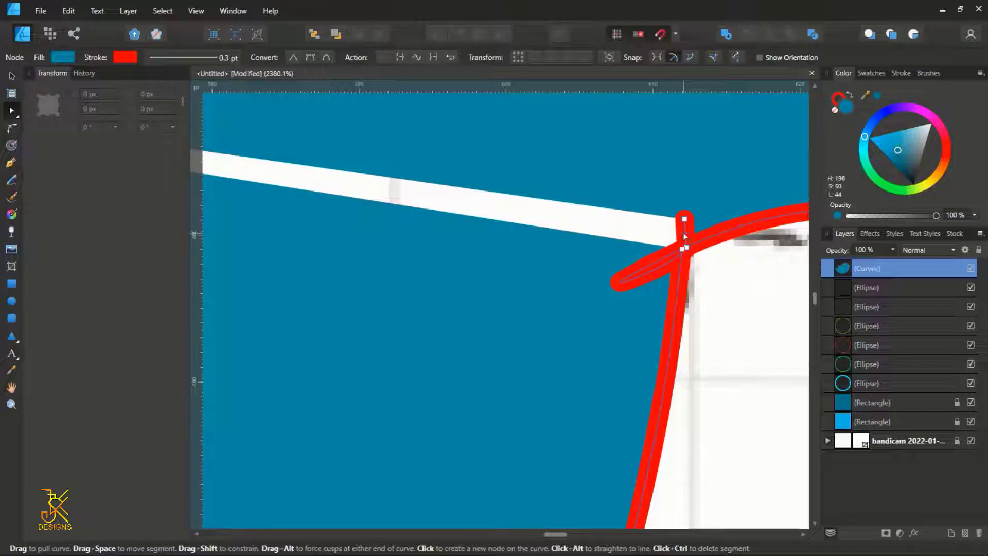
# Step: Select the bird as a whole object and remove its fill to expose the sketch underneath
pyautogui.scroll(-12, 685, 236)
pyautogui.press('v')
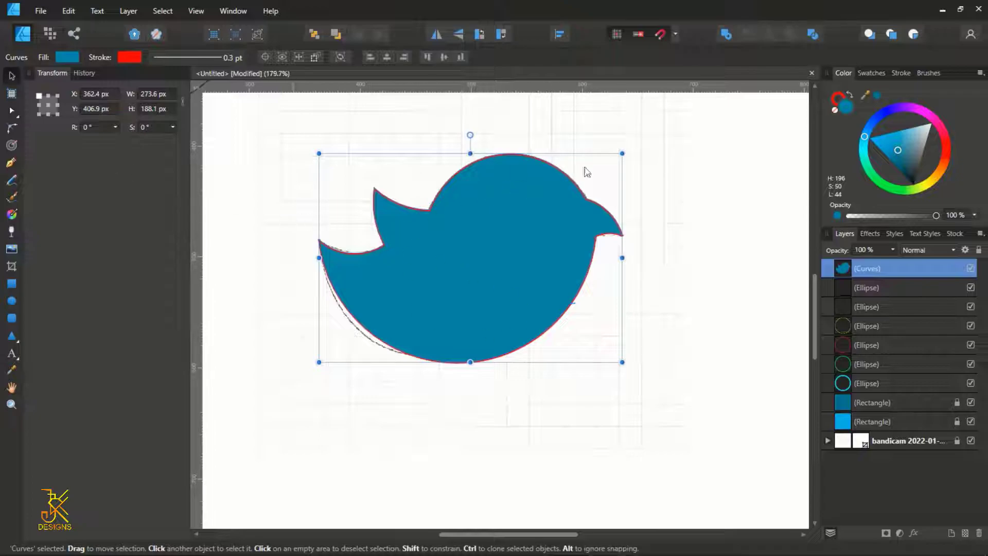
pyautogui.click(835, 109)
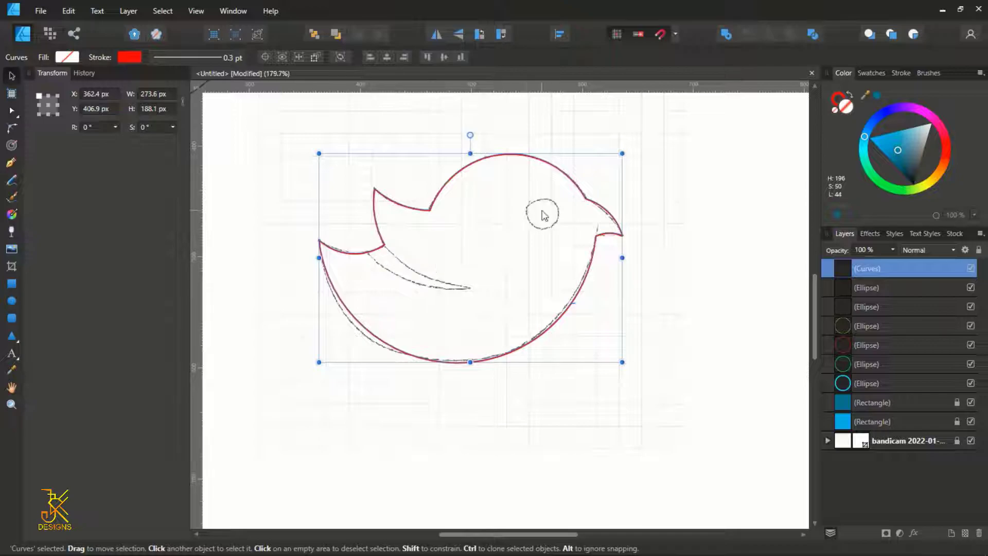
# Step: Duplicate the smallest cyan circle onto the sketched eye, placing the copy at about X 554.3, Y 450.8 px
pyautogui.scroll(-2, 543, 215)
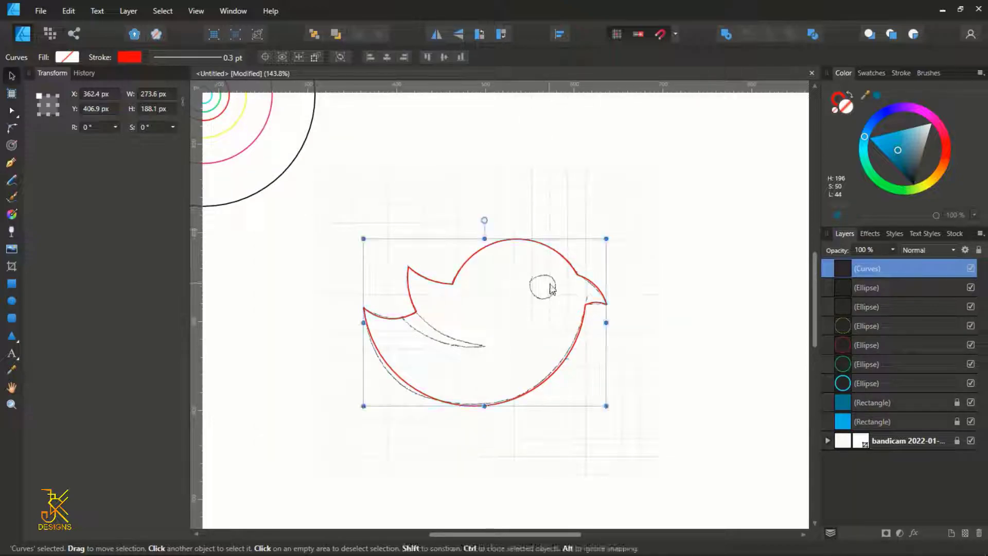
pyautogui.scroll(2, 403, 214)
pyautogui.hscroll(-2, 404, 214)
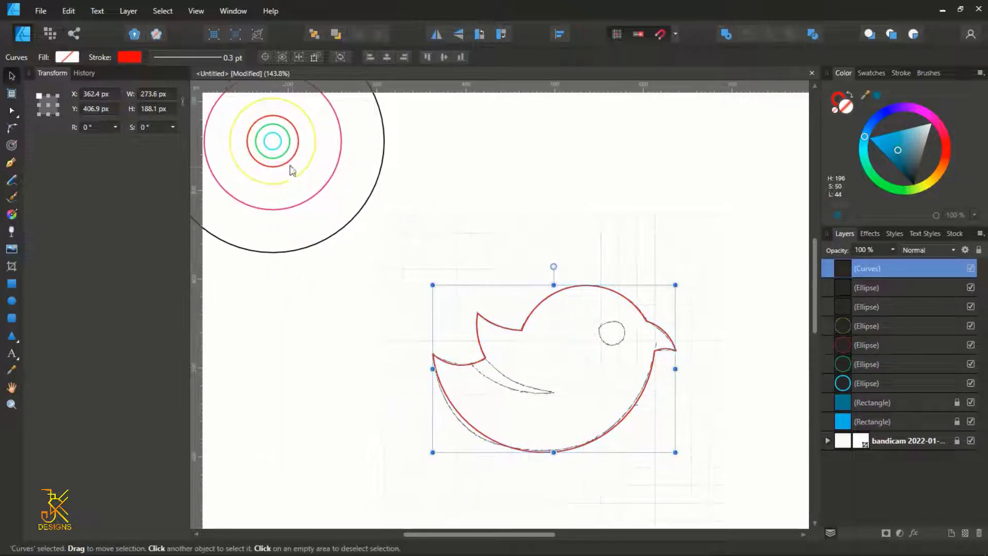
pyautogui.click(274, 144)
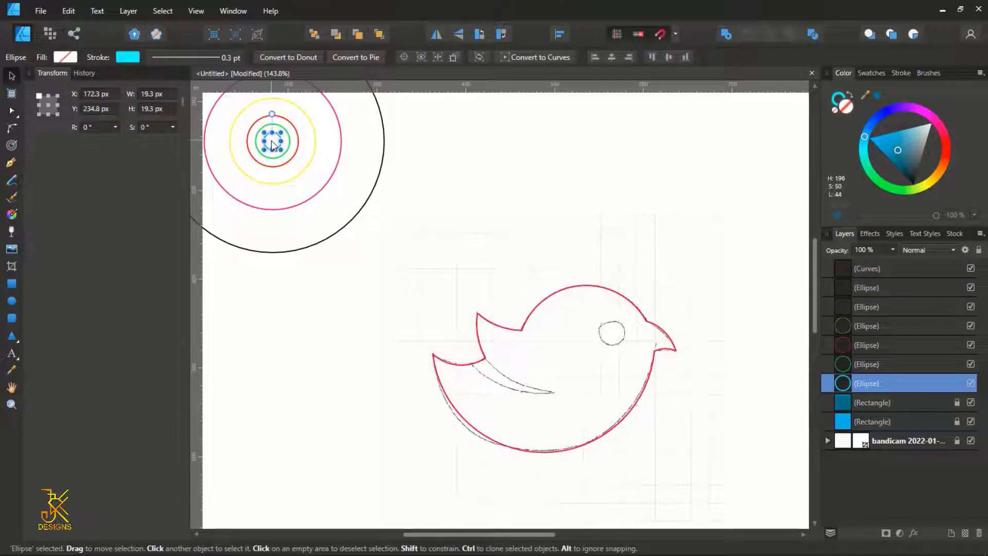
pyautogui.moveTo(271, 141); pyautogui.dragTo(612, 336)
pyautogui.hotkey('ctrl', 'j')
pyautogui.scroll(5, 612, 336)
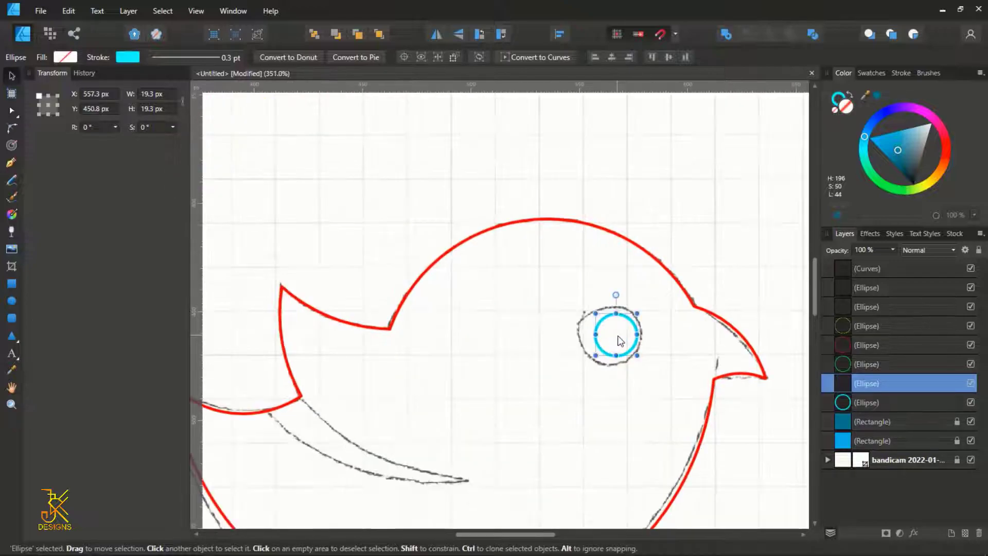
pyautogui.scroll(-5, 611, 337)
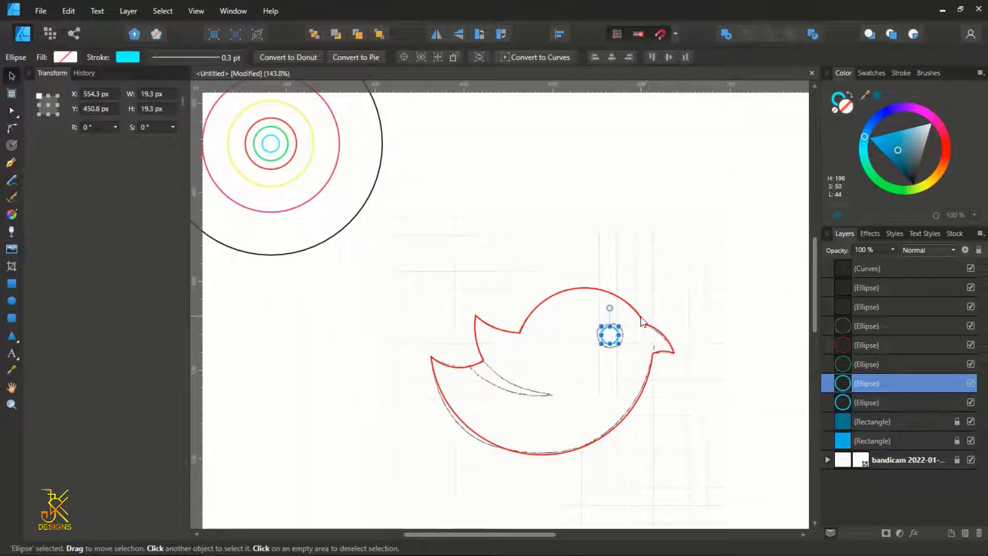
pyautogui.click(642, 322)
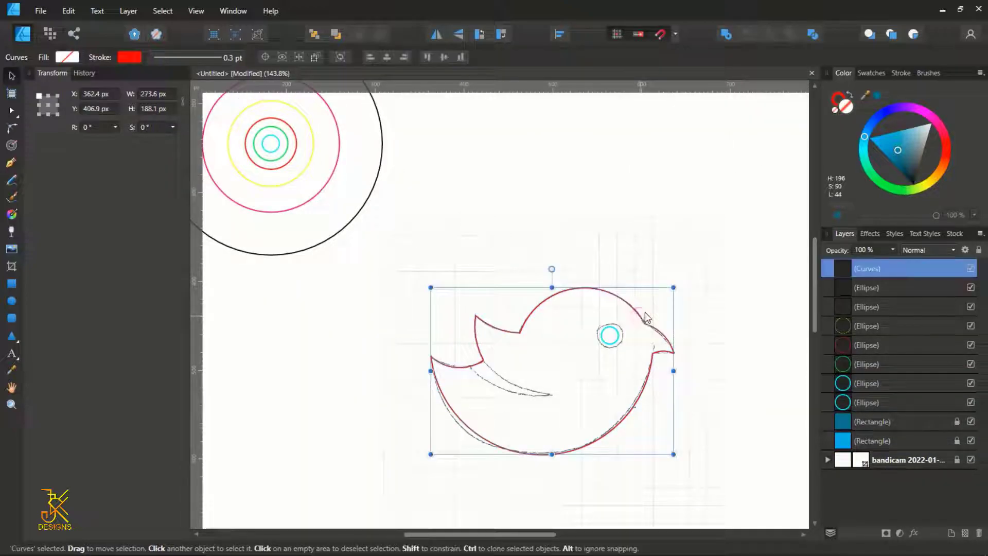
pyautogui.click(901, 160)
pyautogui.hotkey('ctrl', 'z')
# Step: Bring the cyan eye circle to the front of the layer stack, above the bird shape
pyautogui.scroll(5, 612, 336)
pyautogui.click(613, 337)
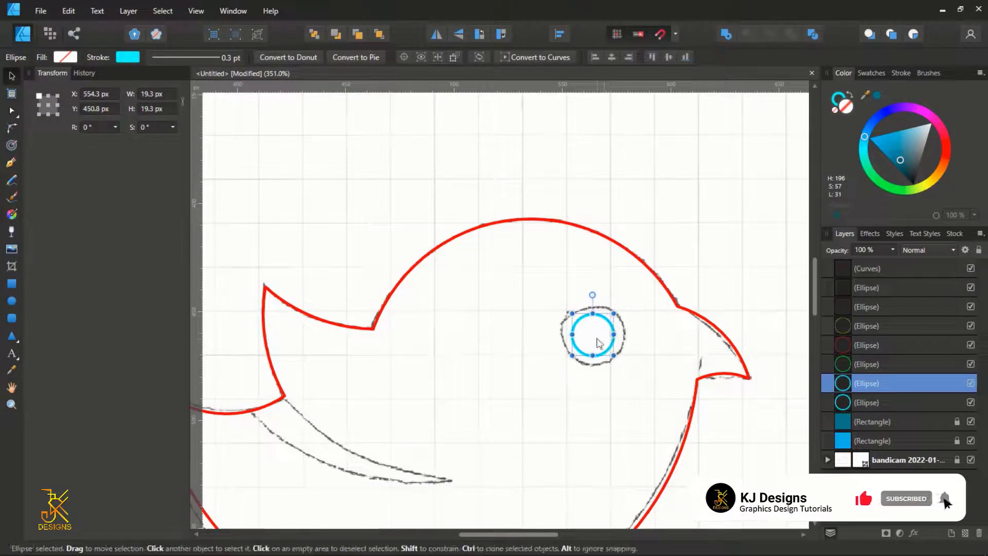
pyautogui.rightClick(607, 348)
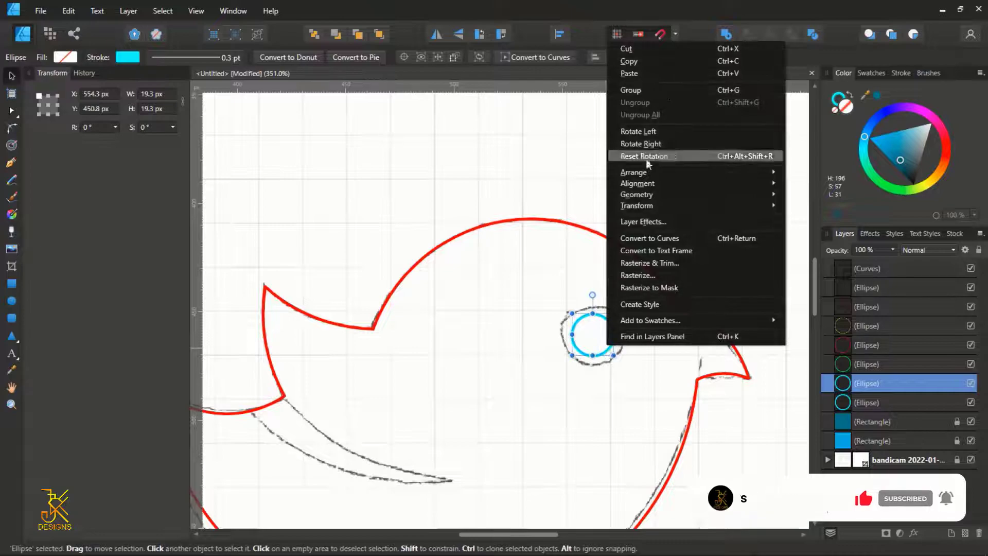
pyautogui.moveTo(643, 171)
pyautogui.click(824, 178)
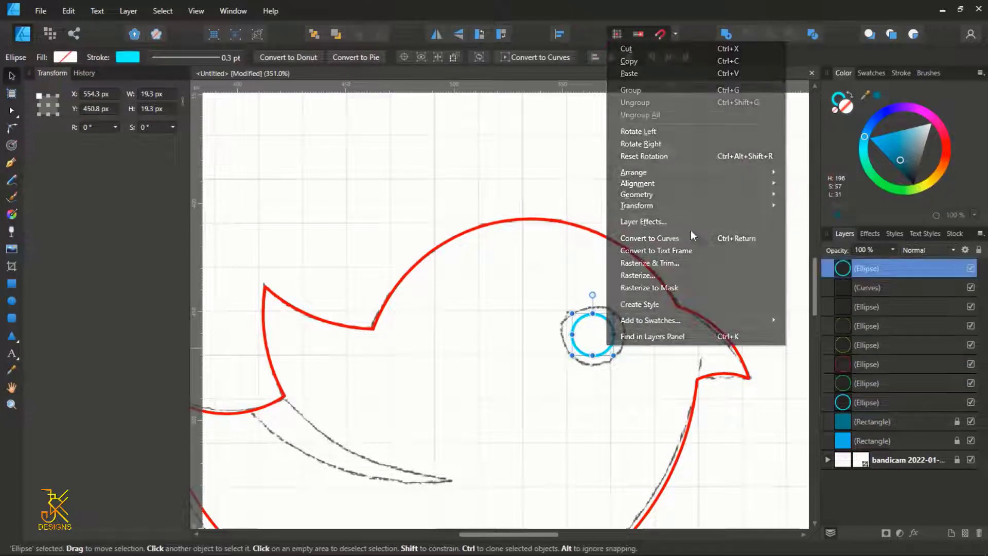
# Step: Fill the bird's body with dark blue at H 196, S 46, L 38 and its eye with lighter blue at H 196, S 62, L 61
pyautogui.click(591, 229)
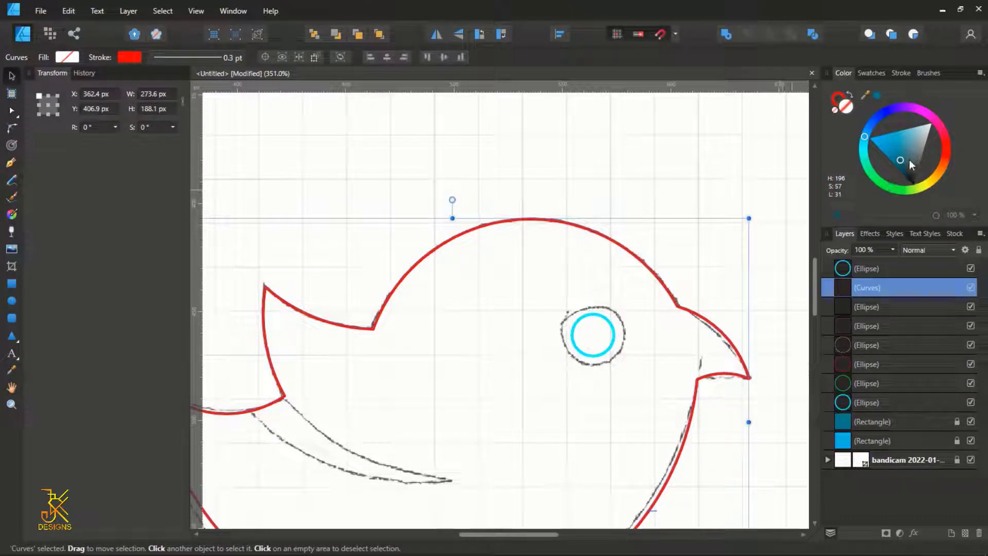
pyautogui.moveTo(910, 159); pyautogui.dragTo(904, 158)
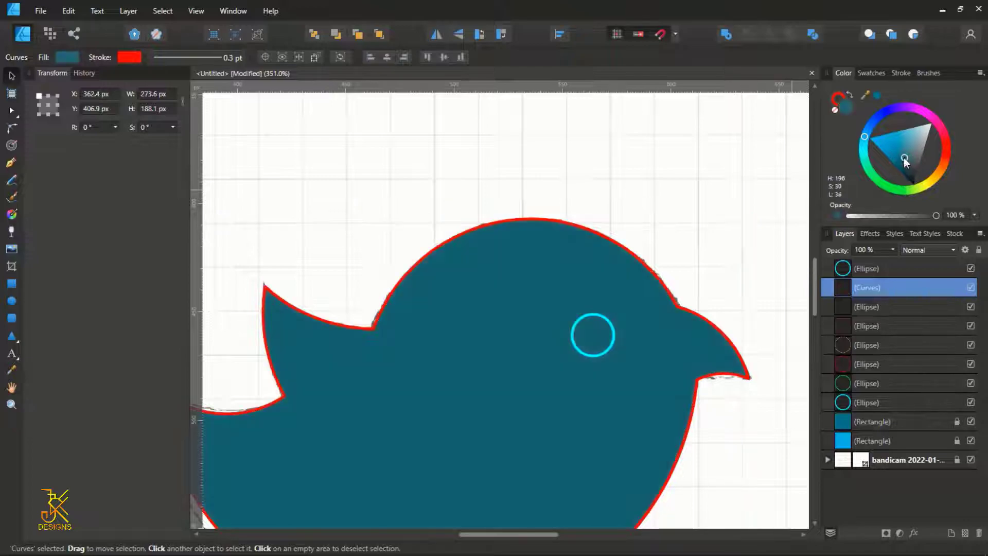
pyautogui.click(609, 324)
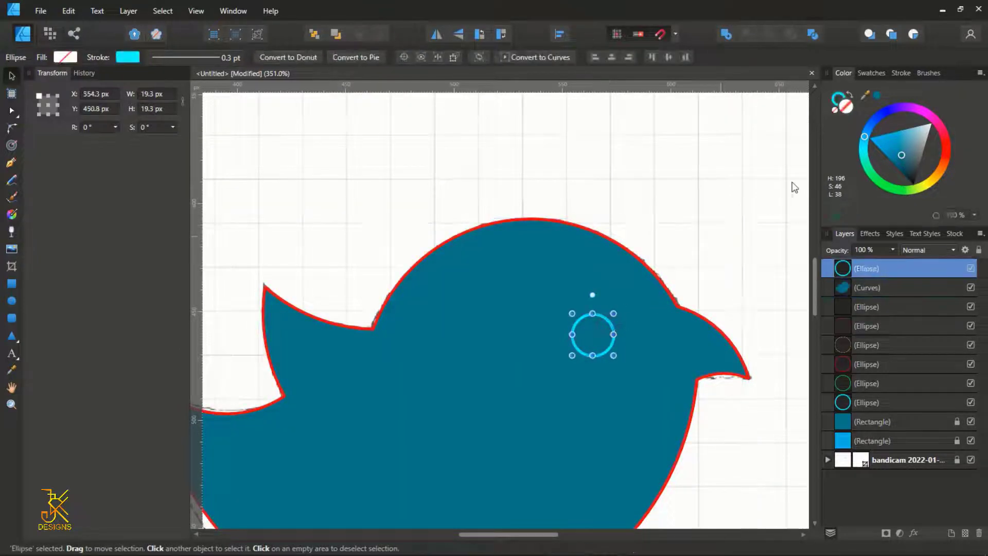
pyautogui.moveTo(891, 159); pyautogui.dragTo(900, 139)
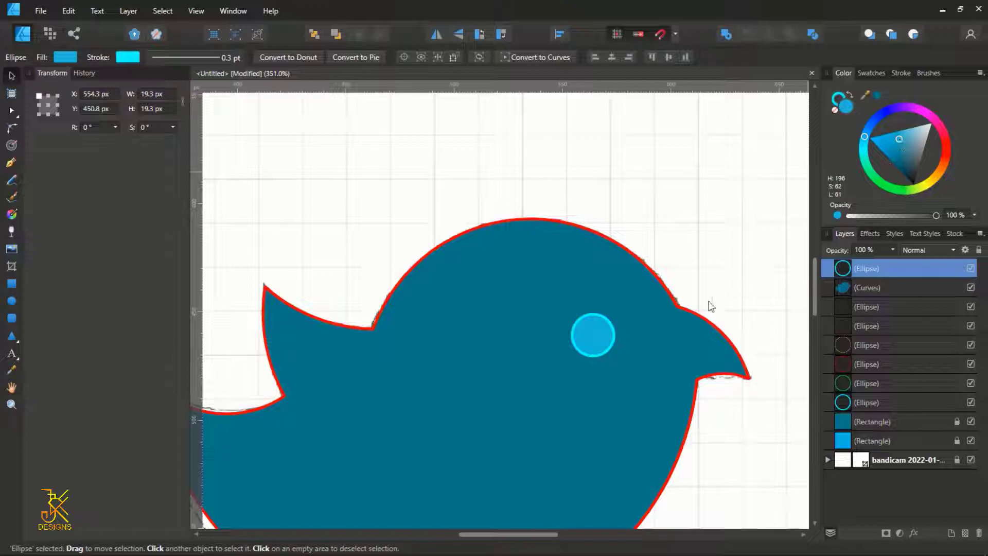
pyautogui.click(601, 329)
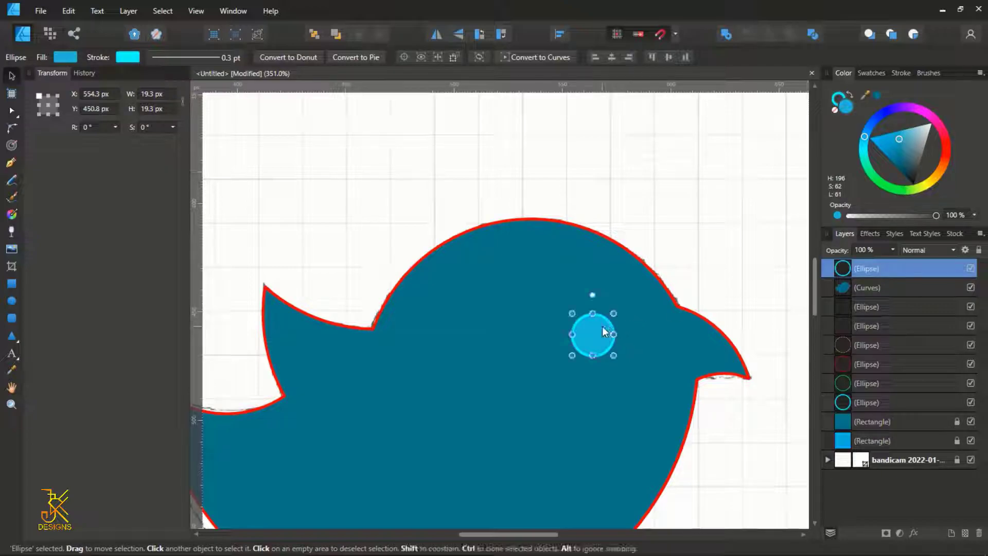
# Step: Subtract the eye circle from the bird's body and remove the bird's fill to expose the wing sketch
pyautogui.keyDown('shift'); pyautogui.click(625, 250); pyautogui.keyUp('shift')
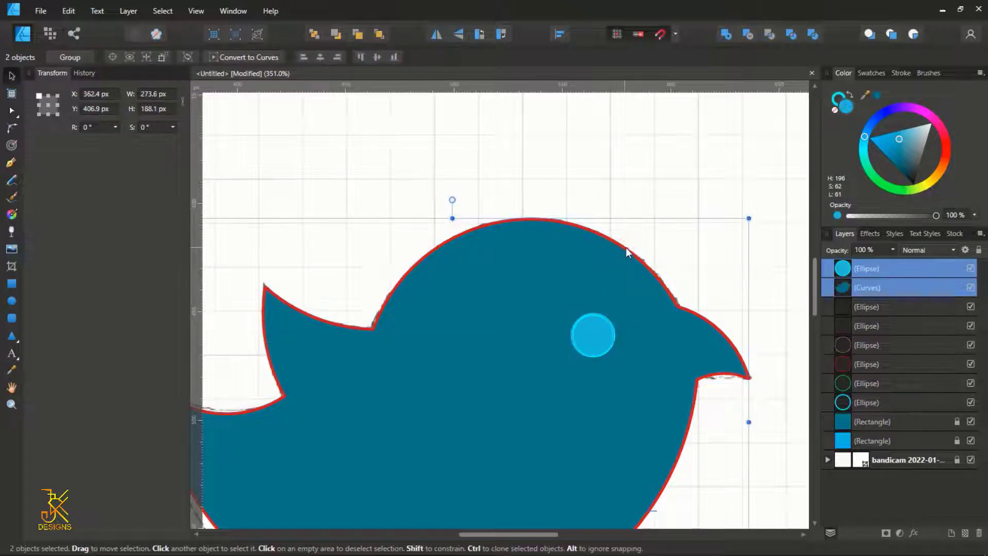
pyautogui.click(750, 33)
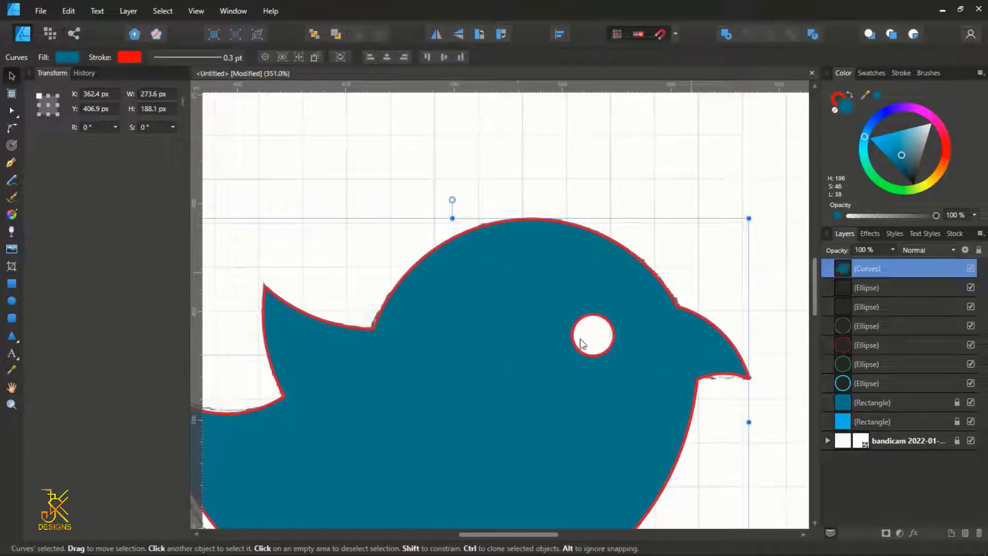
pyautogui.click(836, 110)
pyautogui.scroll(-3, 522, 163)
pyautogui.hscroll(-3, 523, 163)
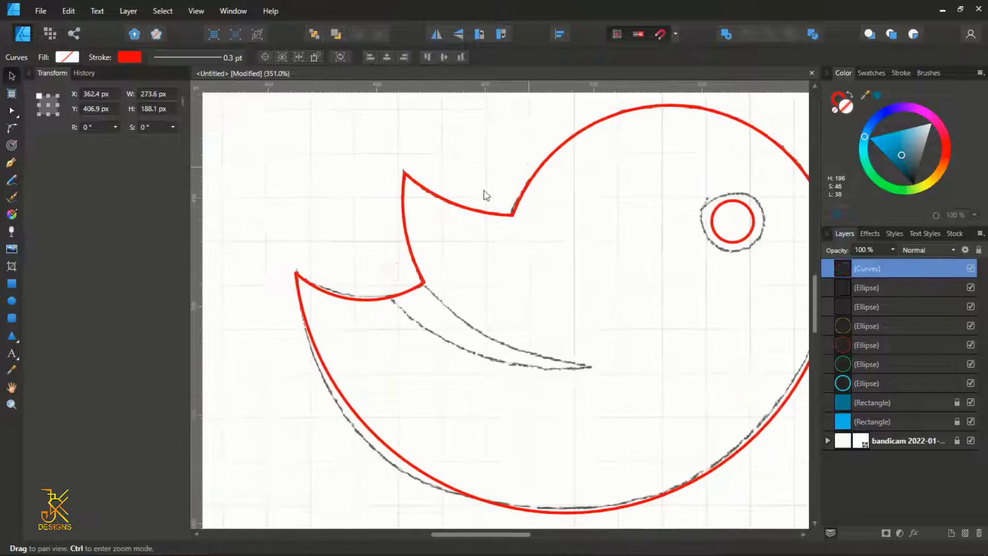
# Step: Duplicate the largest black circle twice along the sketched wing edges, one copy at X 357.4, Y 277.4 px and the other about 30 px right
pyautogui.scroll(-5, 435, 230)
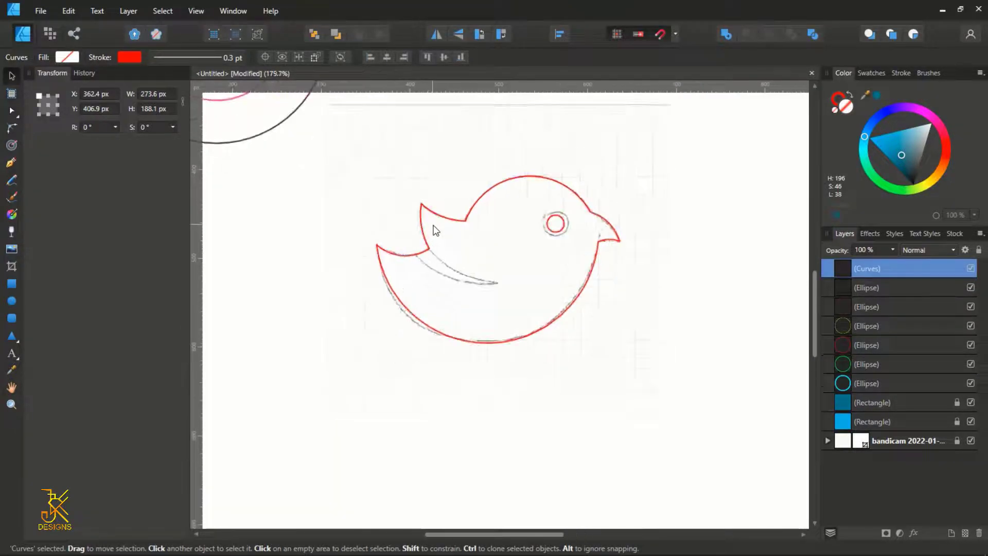
pyautogui.scroll(2, 389, 230)
pyautogui.hscroll(-1, 360, 206)
pyautogui.click(326, 152)
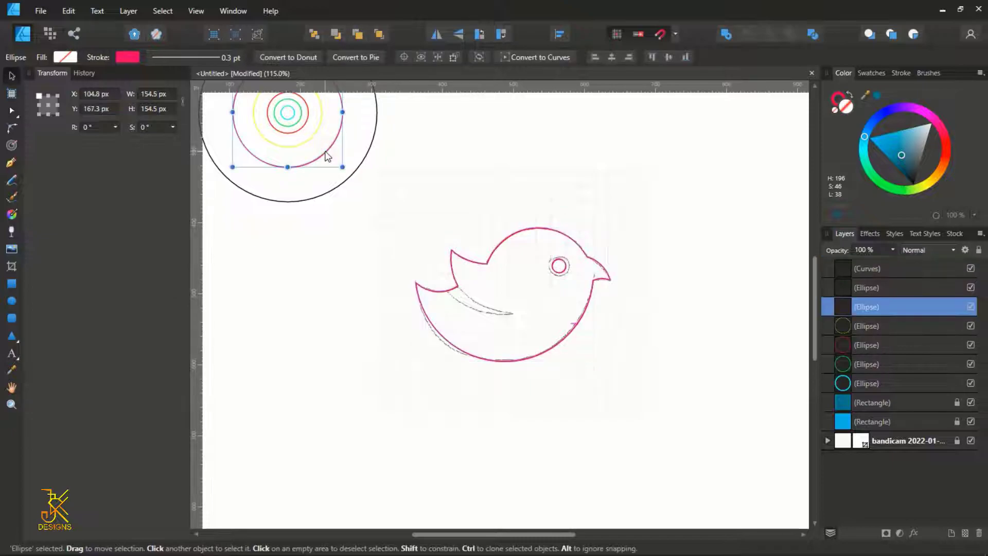
pyautogui.click(324, 198)
pyautogui.moveTo(317, 172)
pyautogui.mouseDown()
pyautogui.moveTo(514, 309)
pyautogui.moveTo(530, 287)
pyautogui.moveTo(523, 293)
pyautogui.moveTo(575, 328)
pyautogui.moveTo(572, 314)
pyautogui.moveTo(530, 286)
pyautogui.mouseUp()
pyautogui.scroll(5, 507, 306)
pyautogui.scroll(-3, 507, 307)
pyautogui.scroll(2, 501, 311)
pyautogui.hotkey('ctrl', 'z')
pyautogui.scroll(-2, 530, 286)
pyautogui.scroll(3, 531, 286)
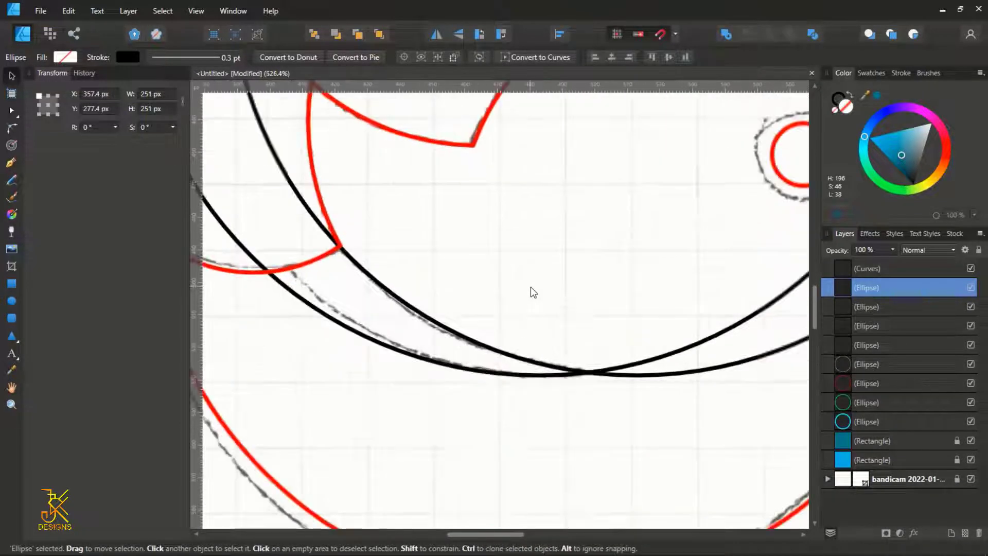
pyautogui.scroll(-2, 530, 287)
pyautogui.scroll(-2, 530, 286)
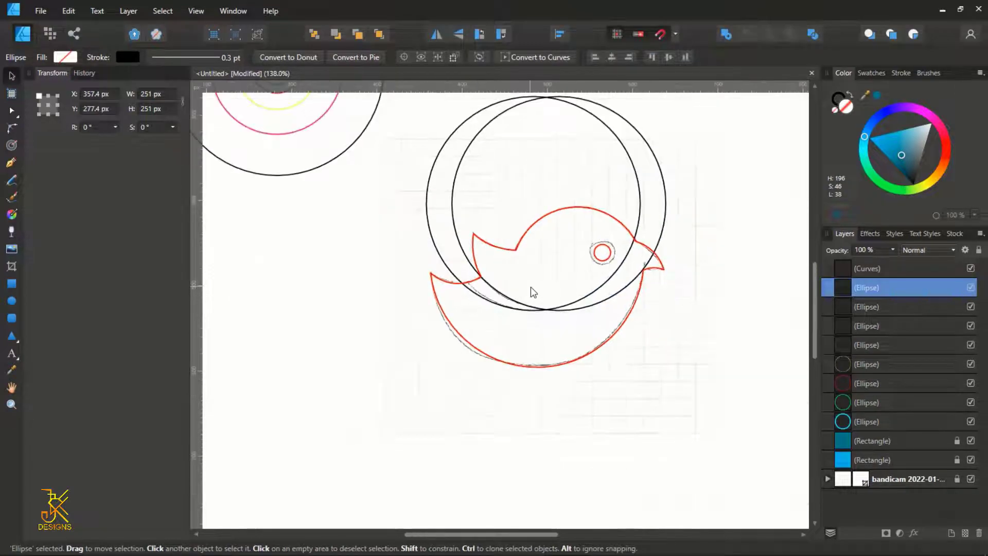
# Step: Convert the two overlapping black circles to curves and combine them into one compound curve object
pyautogui.scroll(2, 721, 192)
pyautogui.moveTo(708, 167); pyautogui.dragTo(372, 345)
pyautogui.moveTo(402, 144); pyautogui.dragTo(703, 390)
pyautogui.scroll(1, 592, 360)
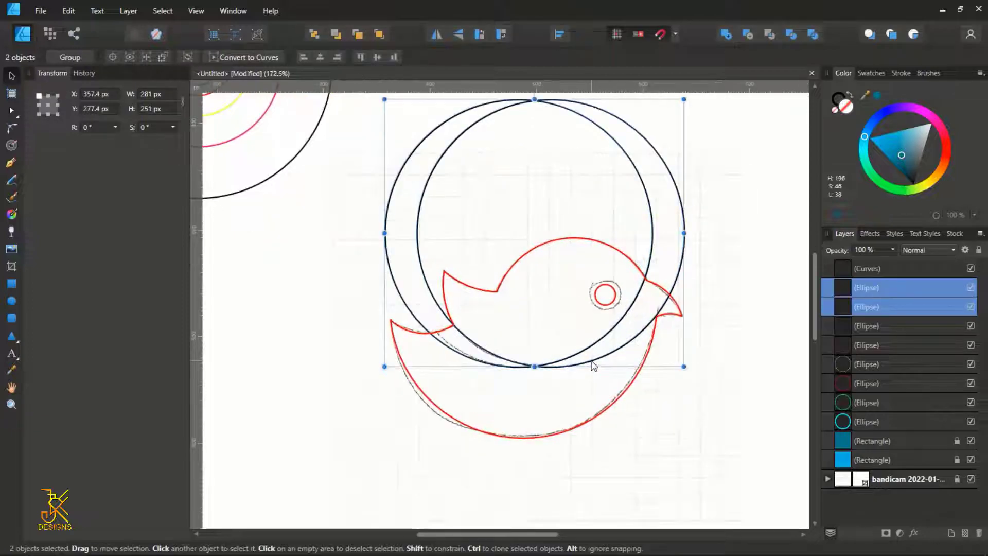
pyautogui.click(256, 55)
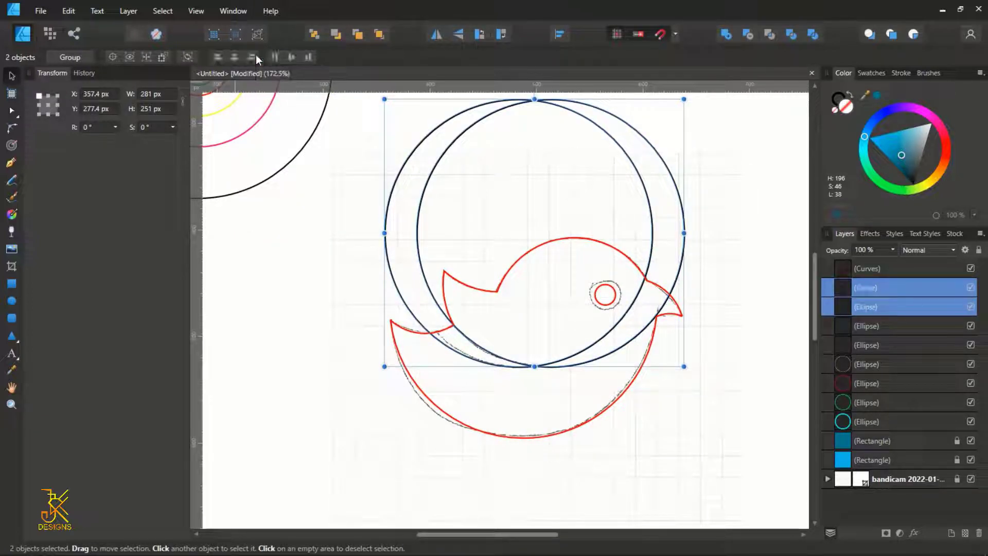
pyautogui.click(791, 35)
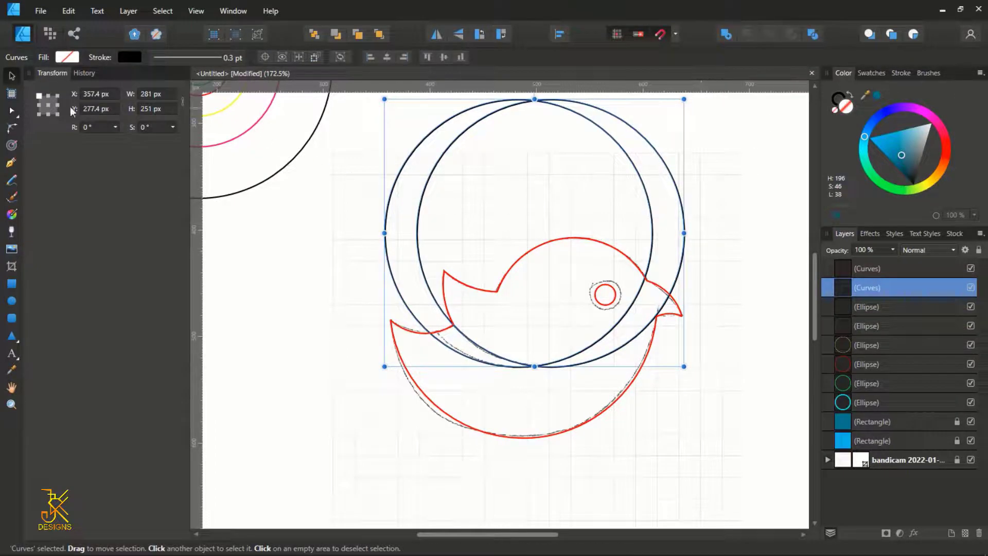
# Step: Delete the circle segments outside the wing, keeping only the two lower-left arcs that meet at the wing tip
pyautogui.click(12, 111)
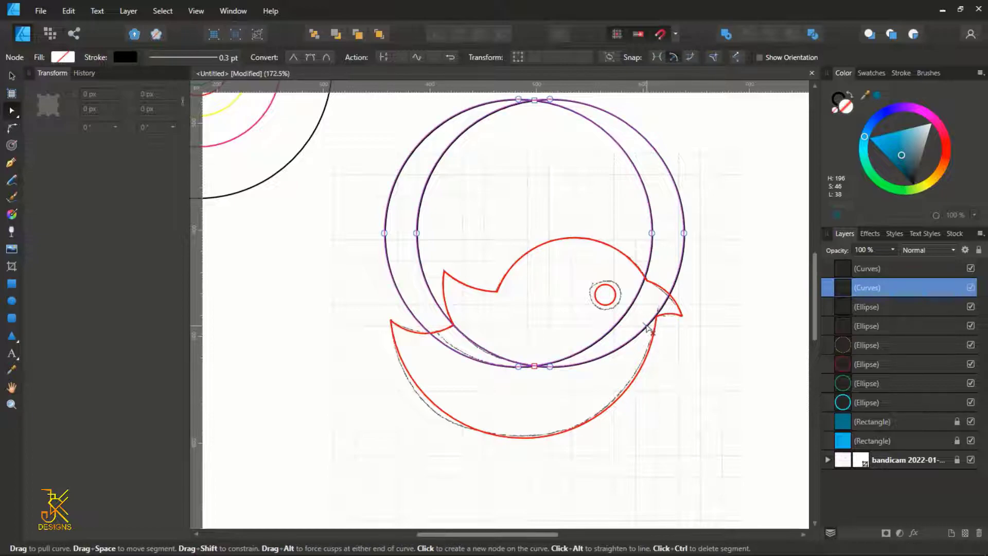
pyautogui.keyDown('ctrl'); pyautogui.click(645, 325); pyautogui.keyUp('ctrl')
pyautogui.keyDown('ctrl'); pyautogui.click(650, 220); pyautogui.keyUp('ctrl')
pyautogui.keyDown('ctrl'); pyautogui.click(683, 214); pyautogui.keyUp('ctrl')
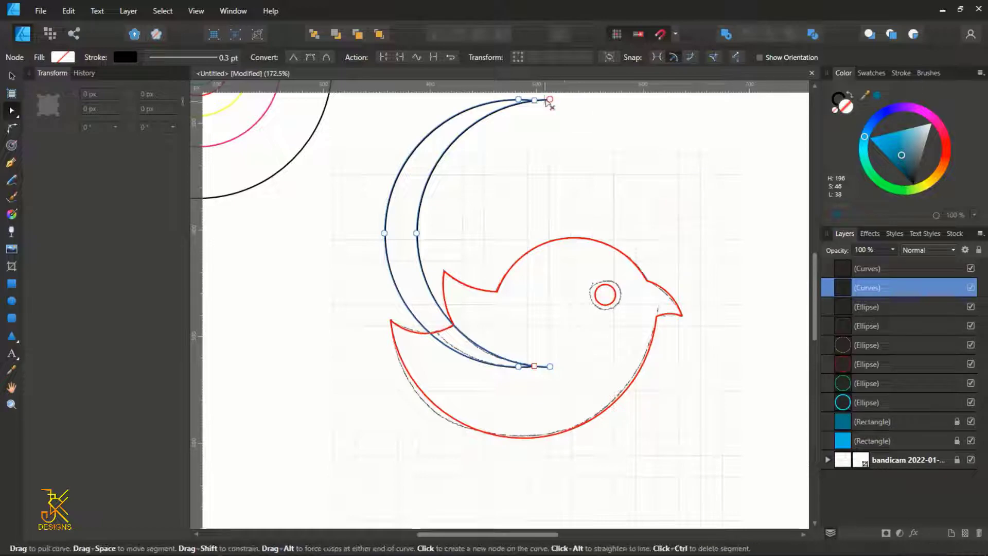
pyautogui.keyDown('ctrl'); pyautogui.click(513, 101); pyautogui.keyUp('ctrl')
pyautogui.keyDown('ctrl'); pyautogui.click(530, 105); pyautogui.keyUp('ctrl')
pyautogui.keyDown('ctrl'); pyautogui.click(531, 104); pyautogui.keyUp('ctrl')
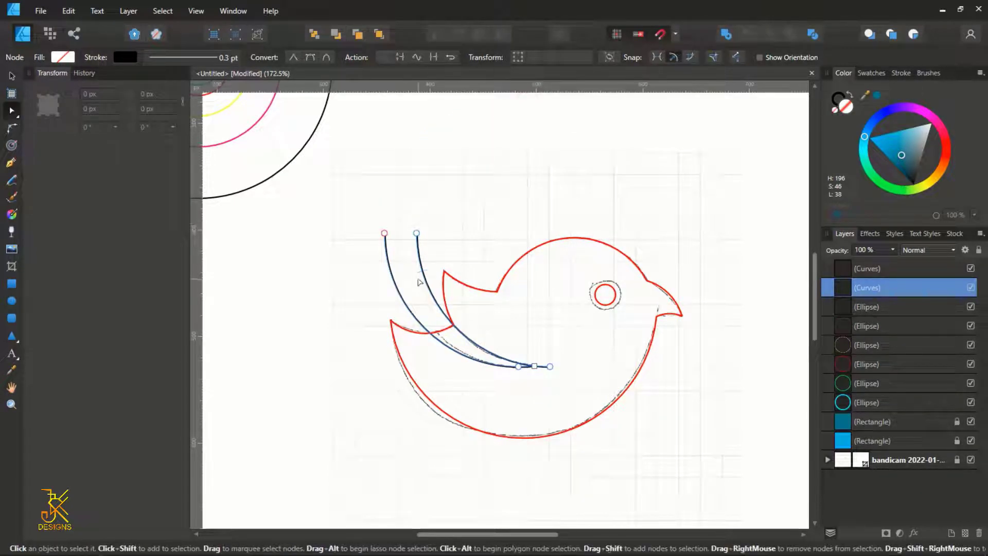
pyautogui.scroll(2, 556, 373)
pyautogui.keyDown('ctrl'); pyautogui.click(530, 363); pyautogui.keyUp('ctrl')
# Step: Add nodes to the arcs at about X 391.3, Y 488.7 and X 412.6, Y 478.4 px, and delete the segments above them
pyautogui.scroll(3, 350, 309)
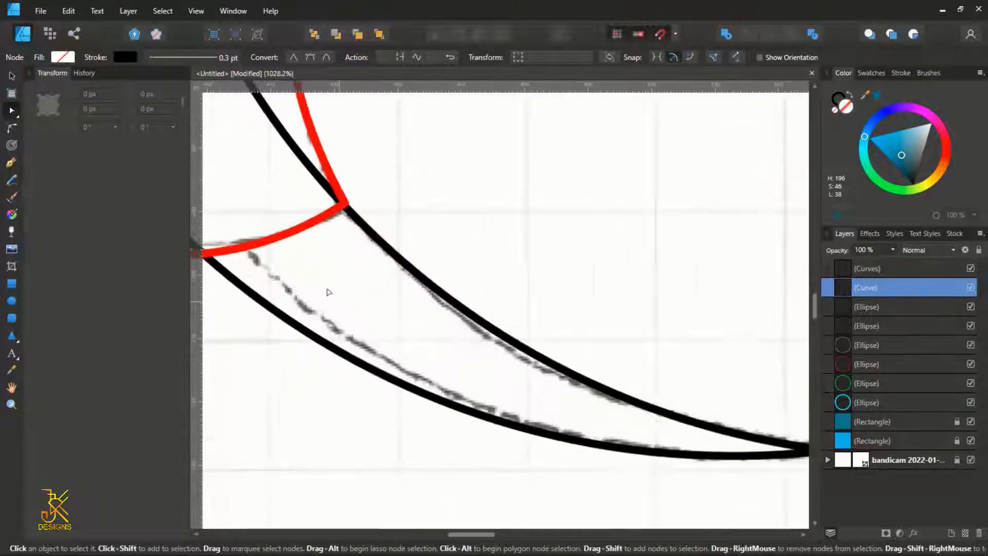
pyautogui.moveTo(296, 192); pyautogui.dragTo(505, 324)
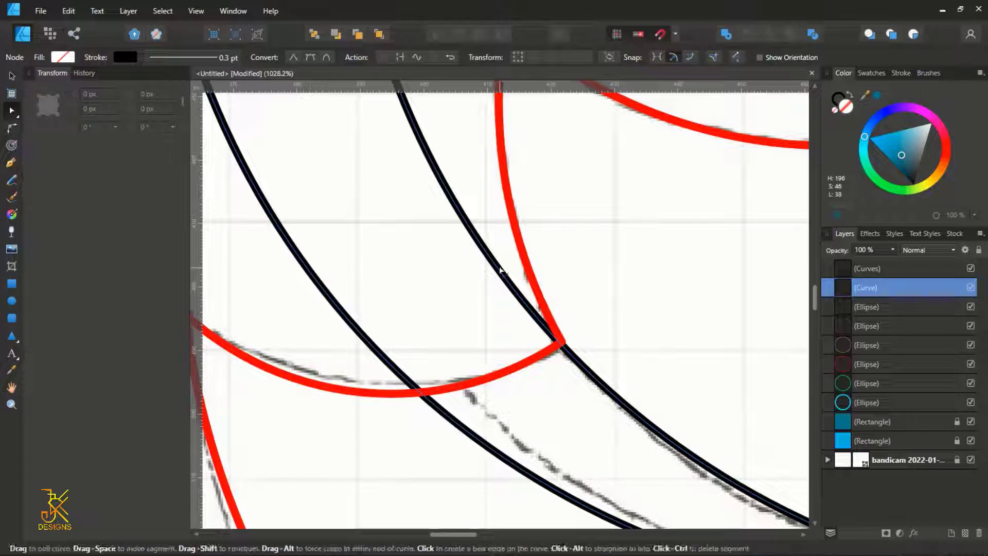
pyautogui.click(368, 344)
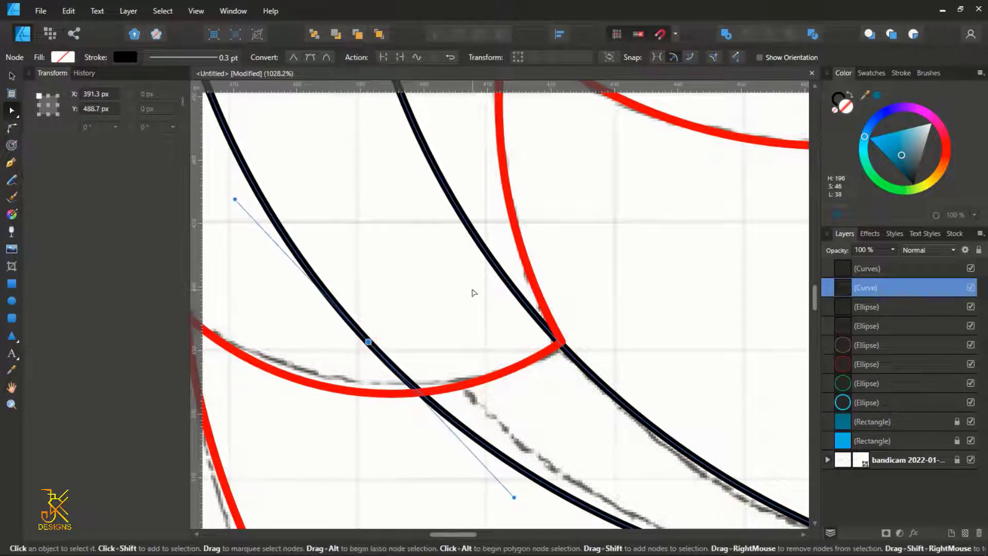
pyautogui.click(512, 283)
pyautogui.scroll(-4, 338, 205)
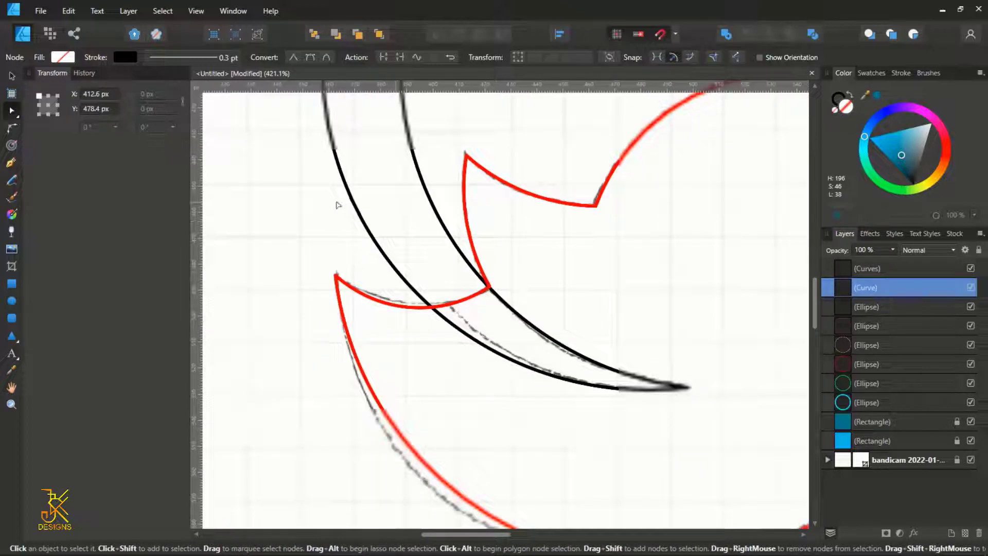
pyautogui.keyDown('ctrl'); pyautogui.click(362, 218); pyautogui.keyUp('ctrl')
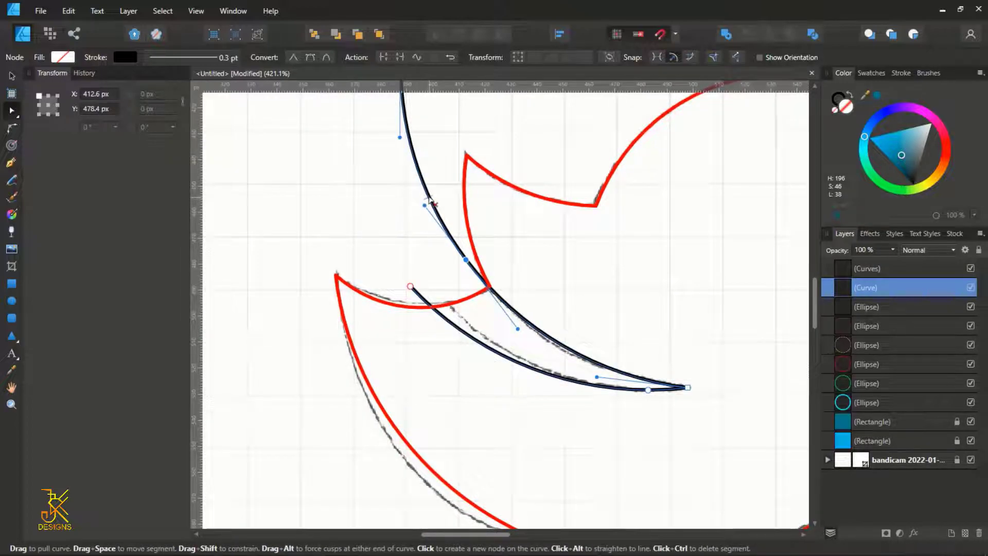
pyautogui.keyDown('ctrl'); pyautogui.click(431, 204); pyautogui.keyUp('ctrl')
# Step: Select the two open end nodes of the wing and close the curve between them
pyautogui.scroll(4, 476, 250)
pyautogui.moveTo(472, 259); pyautogui.dragTo(302, 341)
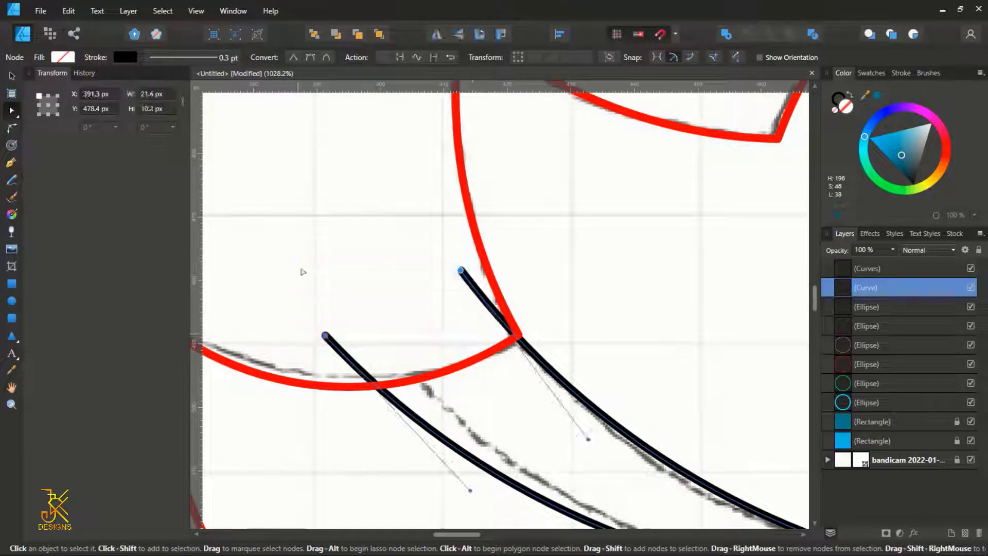
pyautogui.click(432, 59)
pyautogui.scroll(-4, 455, 120)
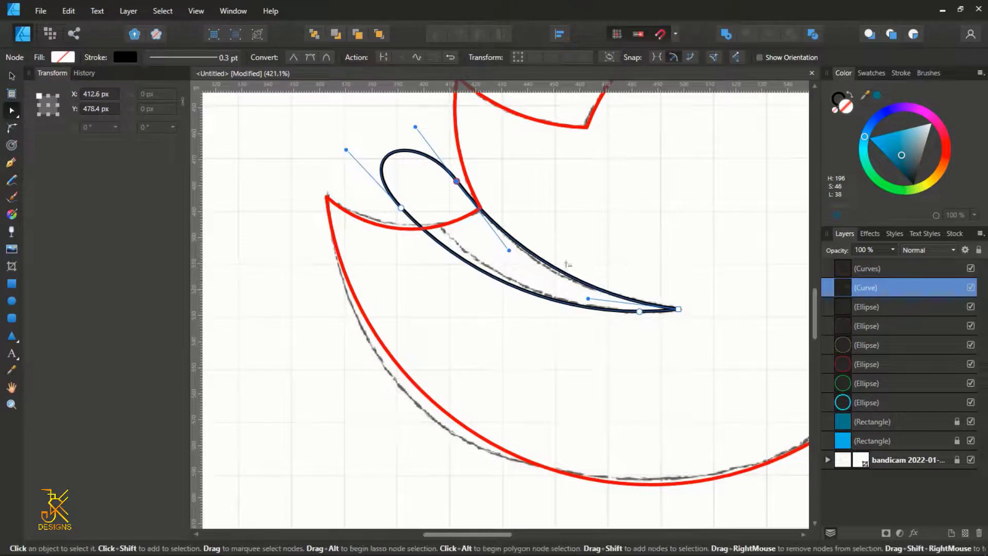
# Step: Fill the closed wing shape with blue at H 196, S 57, L 42
pyautogui.click(899, 155)
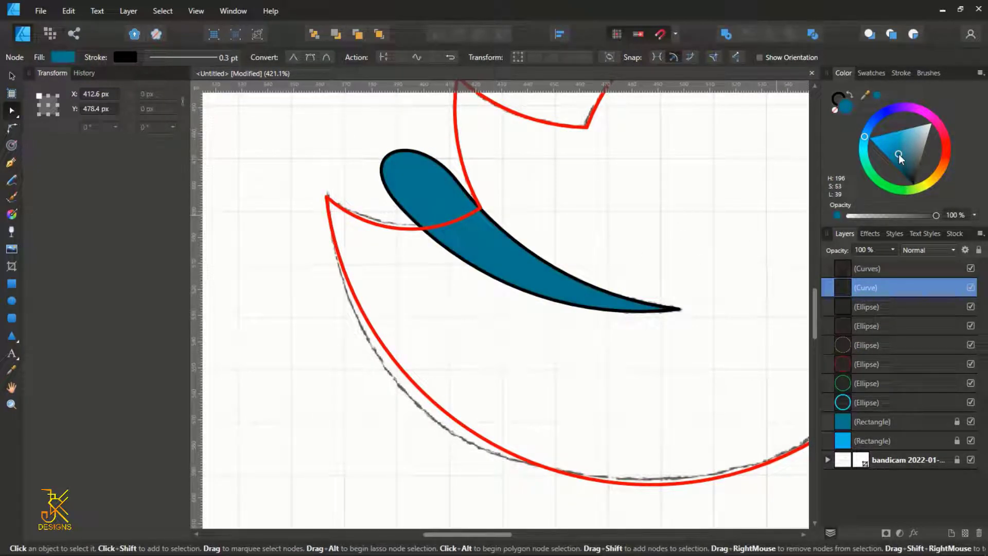
pyautogui.hotkey('ctrl', 'z')
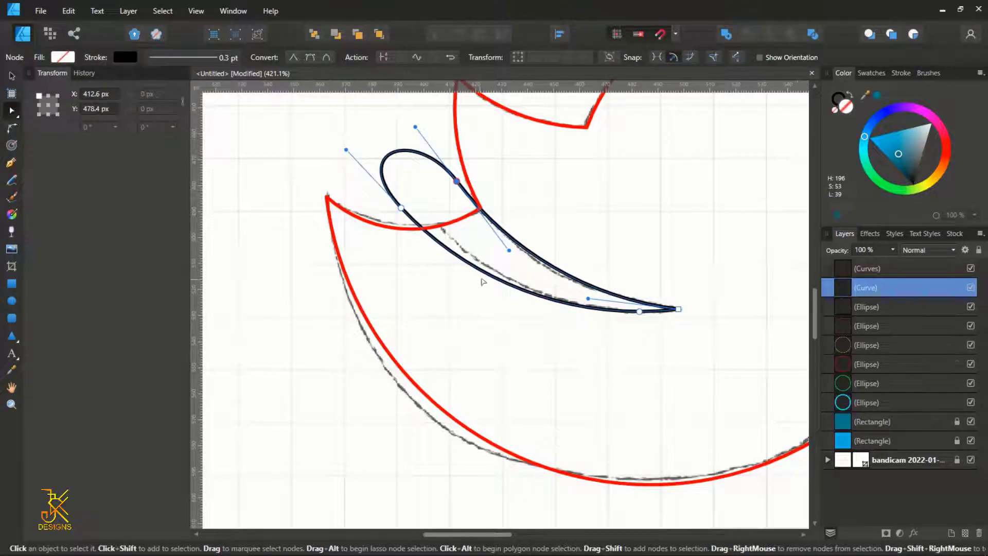
pyautogui.click(896, 151)
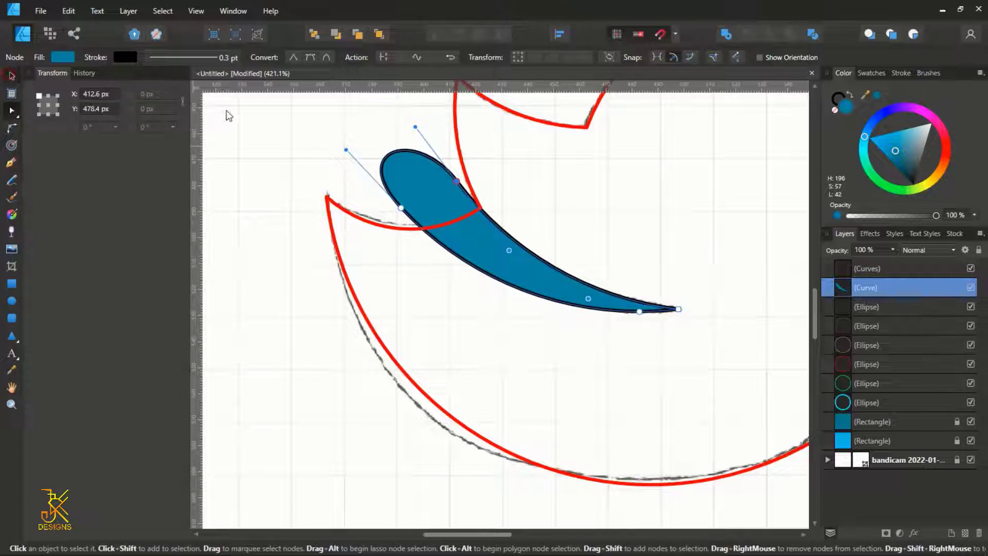
# Step: Bring the blue wing shape to the front, above the bird outline, and deselect it
pyautogui.click(12, 75)
pyautogui.rightClick(525, 251)
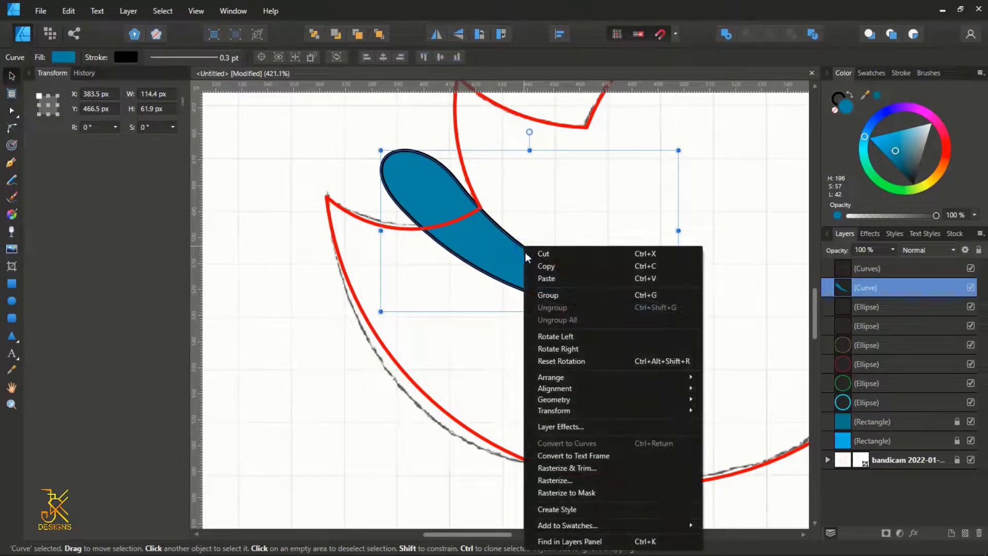
pyautogui.moveTo(556, 377)
pyautogui.click(746, 380)
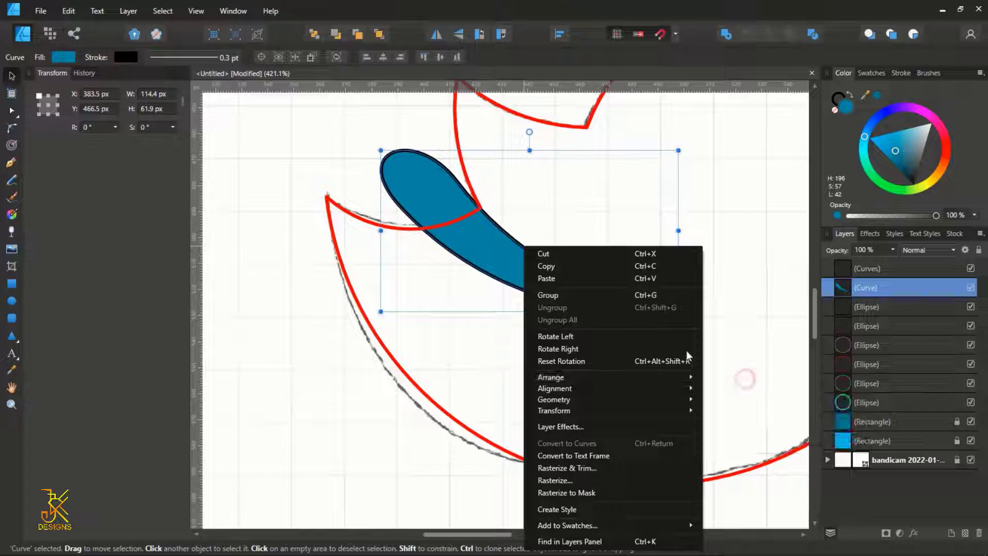
pyautogui.click(325, 160)
# Step: Unlock the bird sketch reference image, pull it clear of the outline and delete it
pyautogui.scroll(-5, 329, 159)
pyautogui.scroll(-6, 427, 165)
pyautogui.scroll(3, 346, 166)
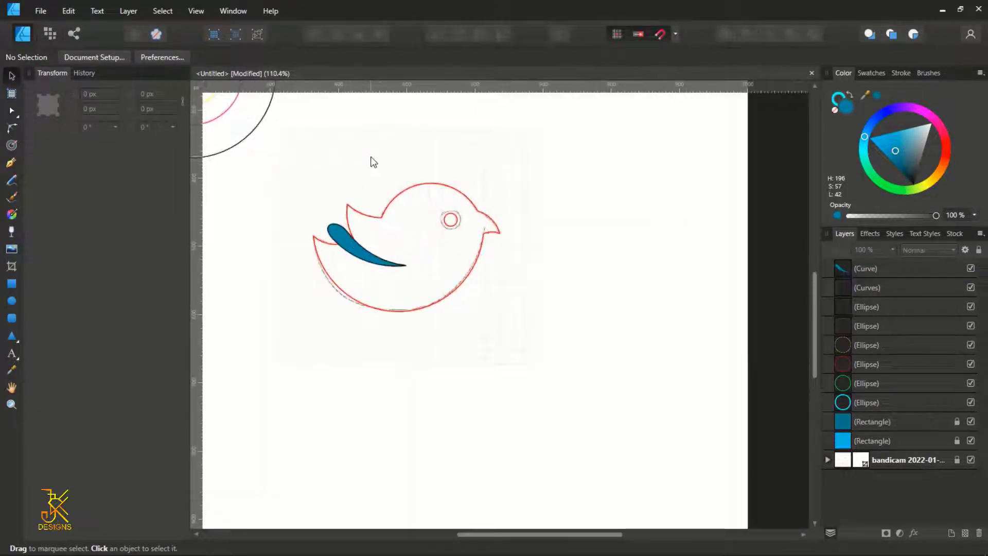
pyautogui.hscroll(-3, 371, 162)
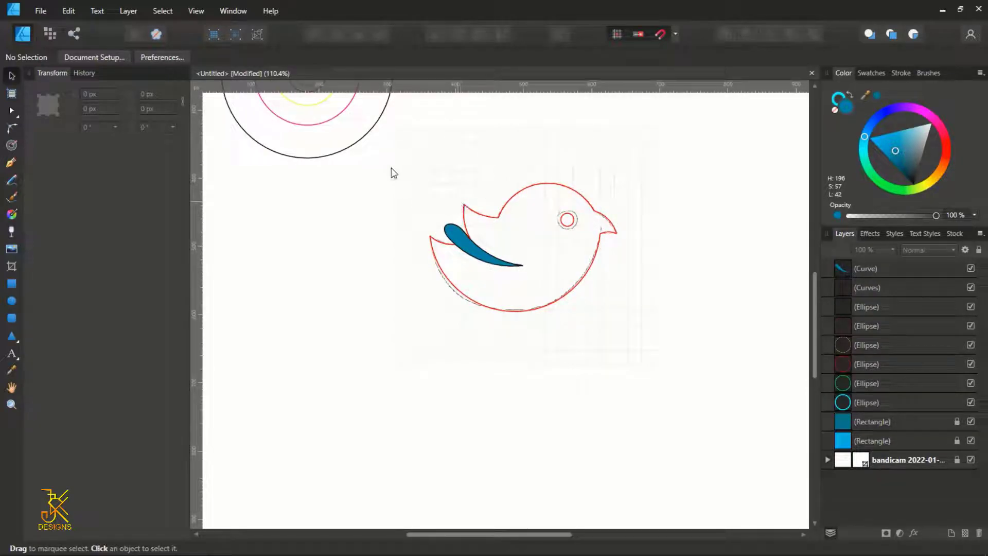
pyautogui.scroll(-2, 370, 157)
pyautogui.scroll(1, 400, 155)
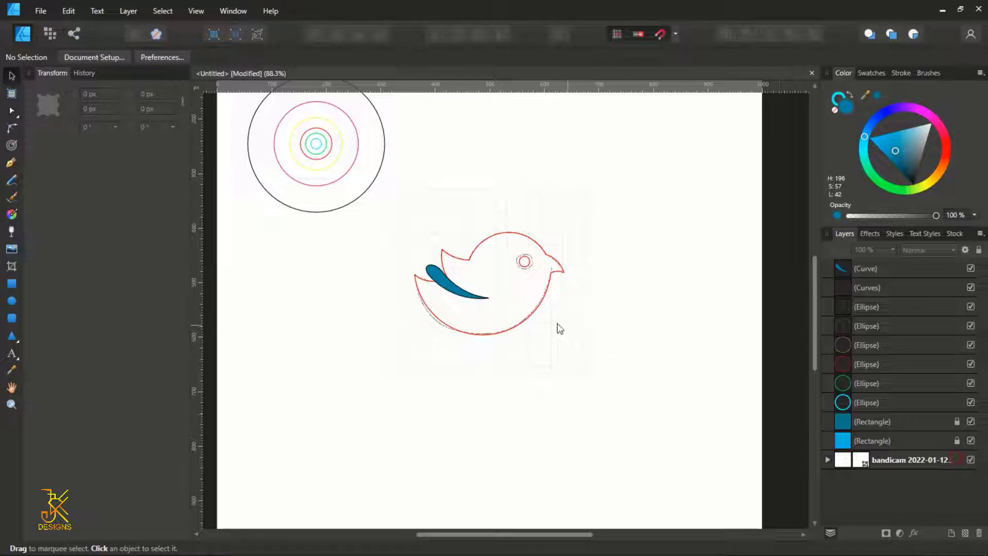
pyautogui.moveTo(561, 329); pyautogui.dragTo(531, 419)
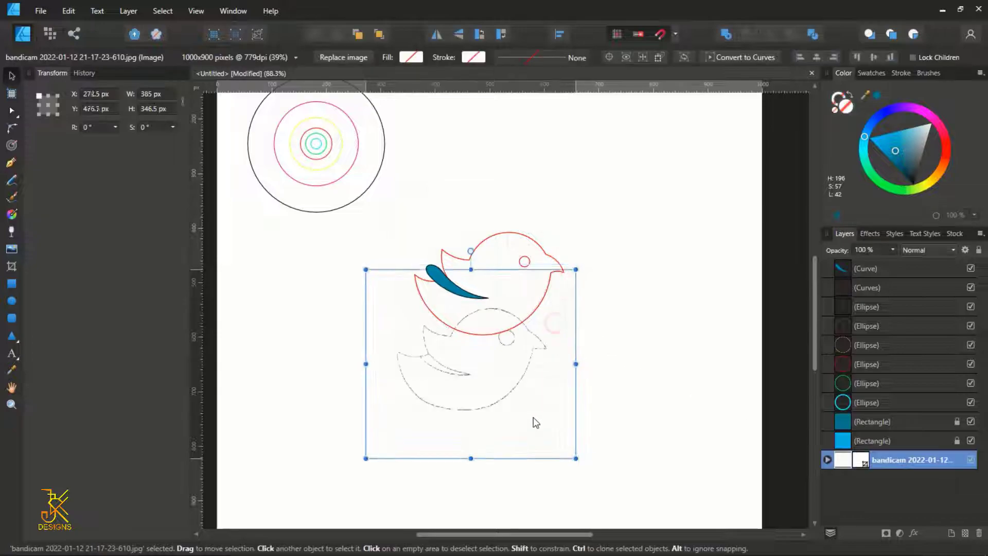
pyautogui.press('Delete')
pyautogui.click(601, 352)
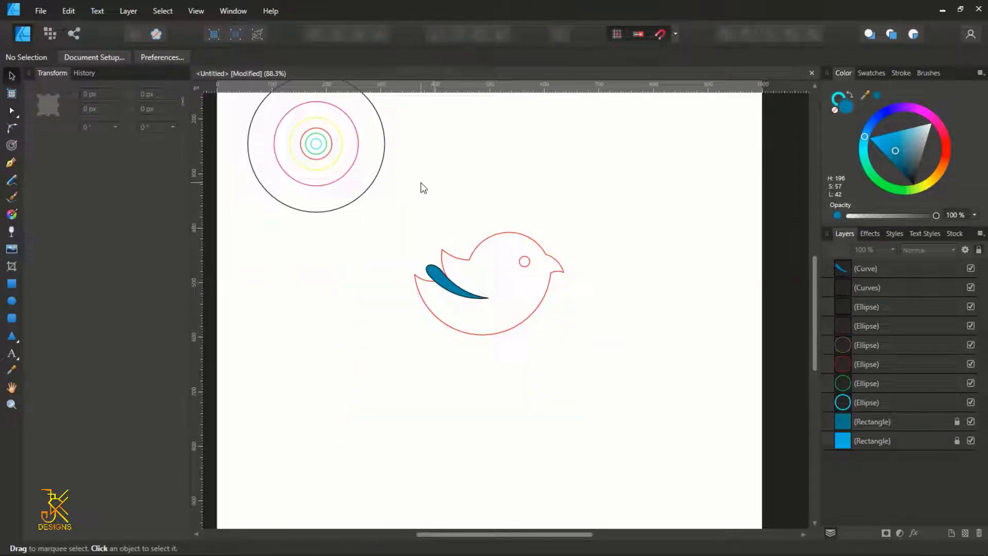
# Step: Fill the red bird outline with the light blue sampled from the lighter swatch, H 197, S 78, L 53
pyautogui.scroll(2, 464, 223)
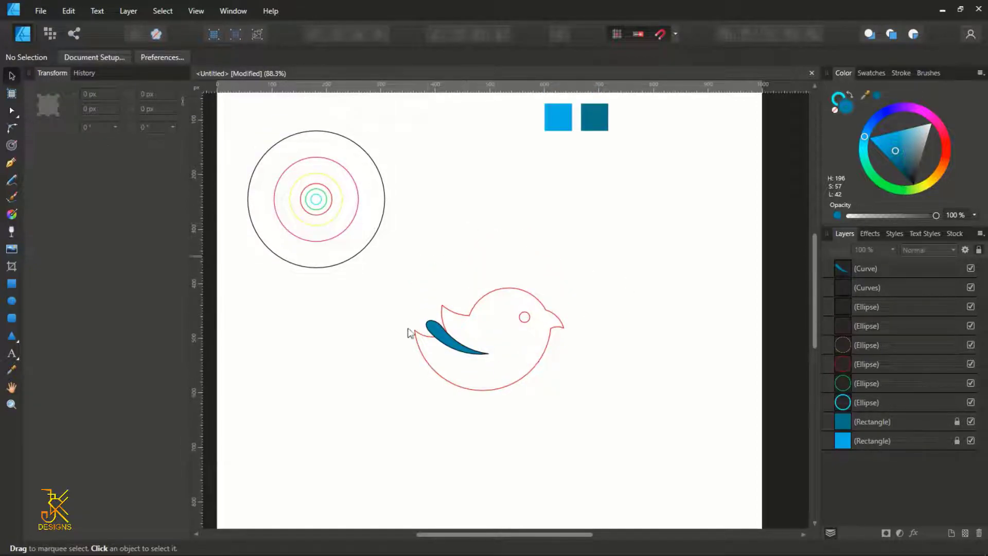
pyautogui.scroll(3, 520, 276)
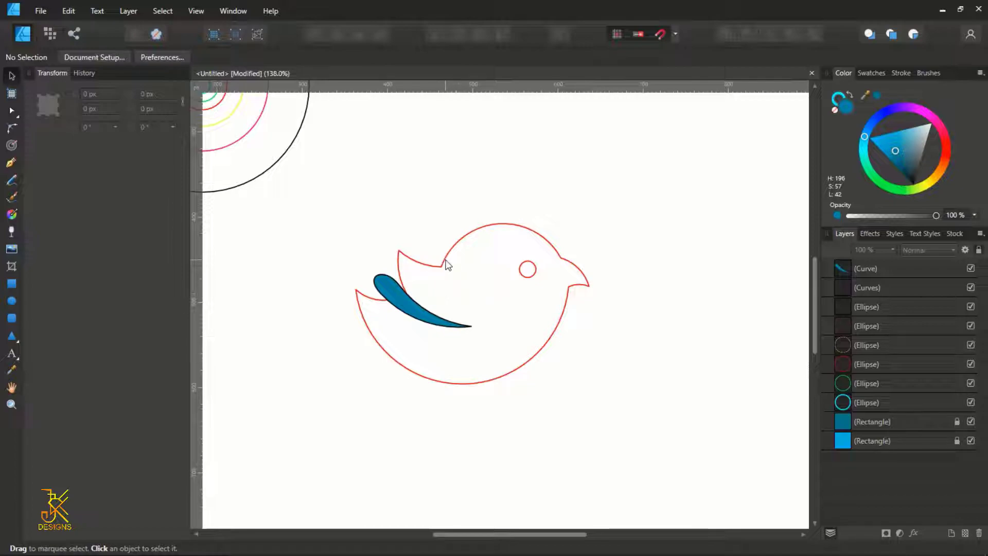
pyautogui.click(447, 264)
pyautogui.scroll(6, 499, 256)
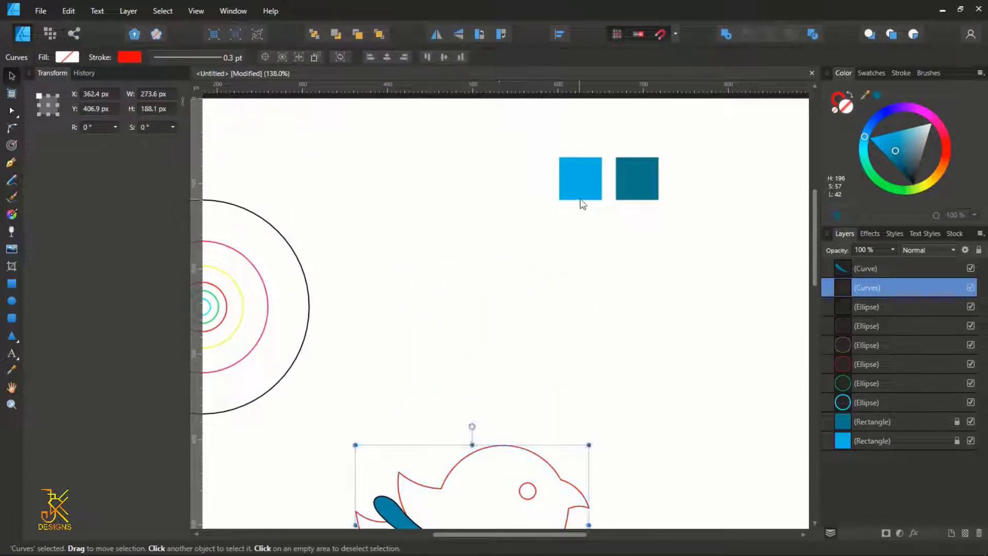
pyautogui.scroll(-3, 550, 252)
pyautogui.scroll(-2, 549, 252)
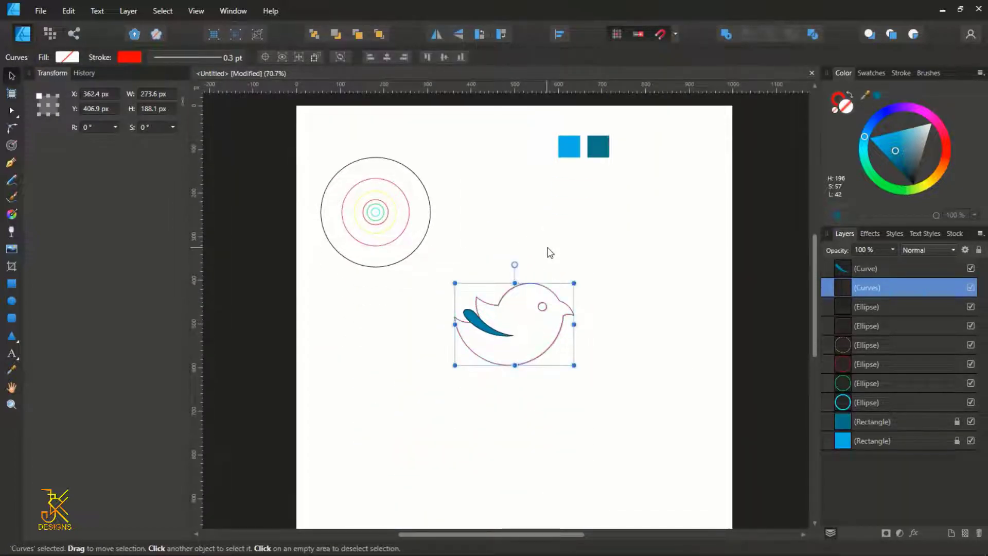
pyautogui.press('i')
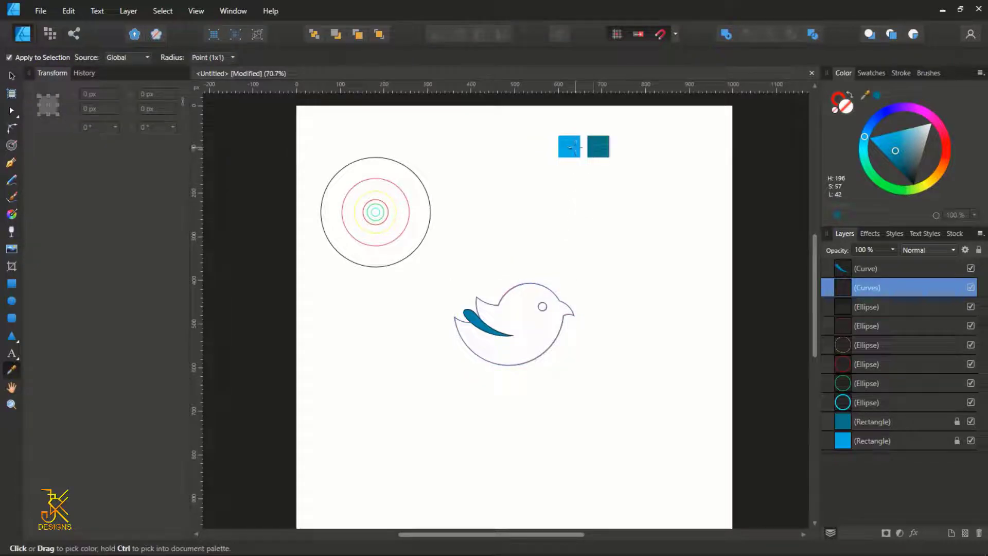
pyautogui.click(574, 147)
pyautogui.press('v')
# Step: Recolour the wing shape with the dark teal blue sampled from the darker swatch, H 196, S 45, L 39
pyautogui.scroll(3, 474, 308)
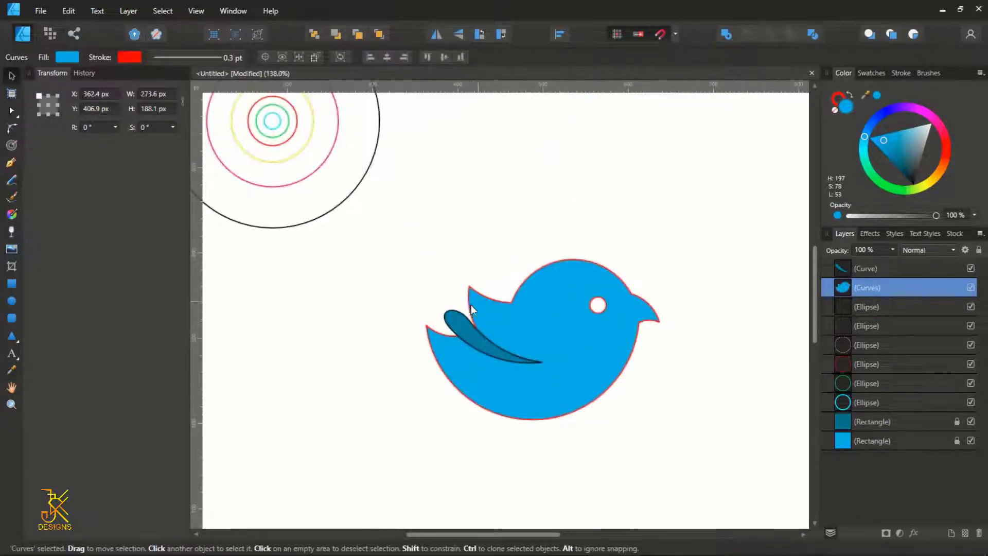
pyautogui.click(462, 316)
pyautogui.scroll(5, 564, 289)
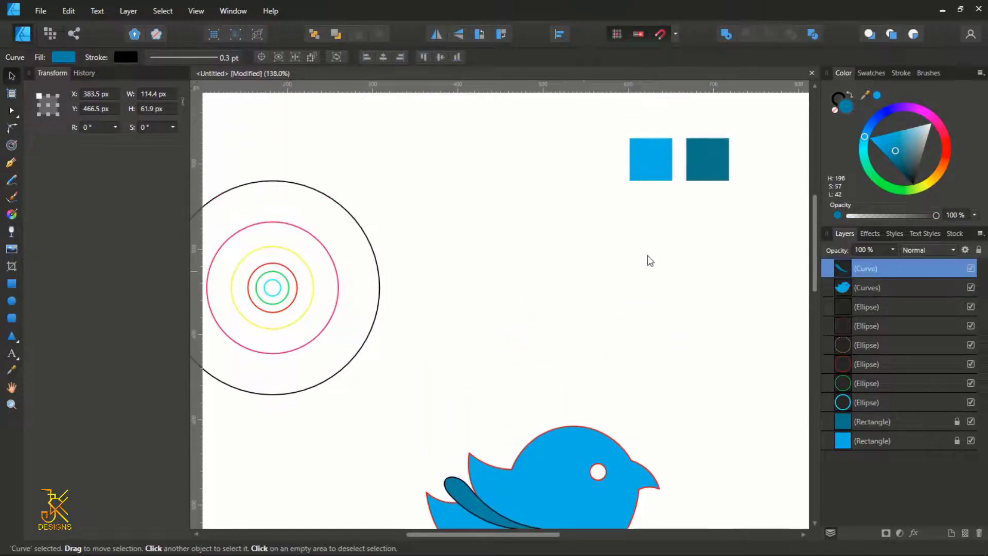
pyautogui.press('i')
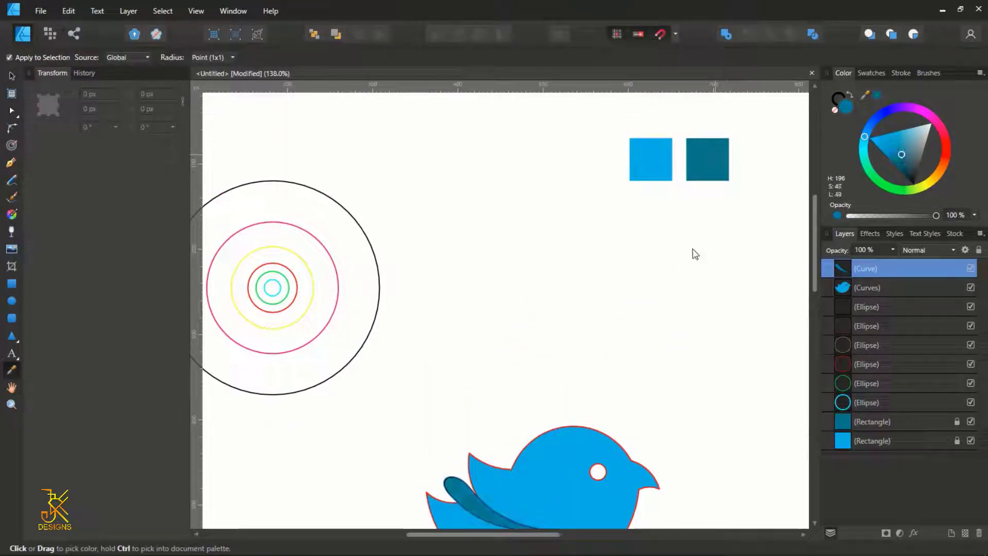
pyautogui.press('v')
pyautogui.scroll(-1, 580, 335)
pyautogui.scroll(-3, 647, 360)
pyautogui.scroll(-2, 650, 361)
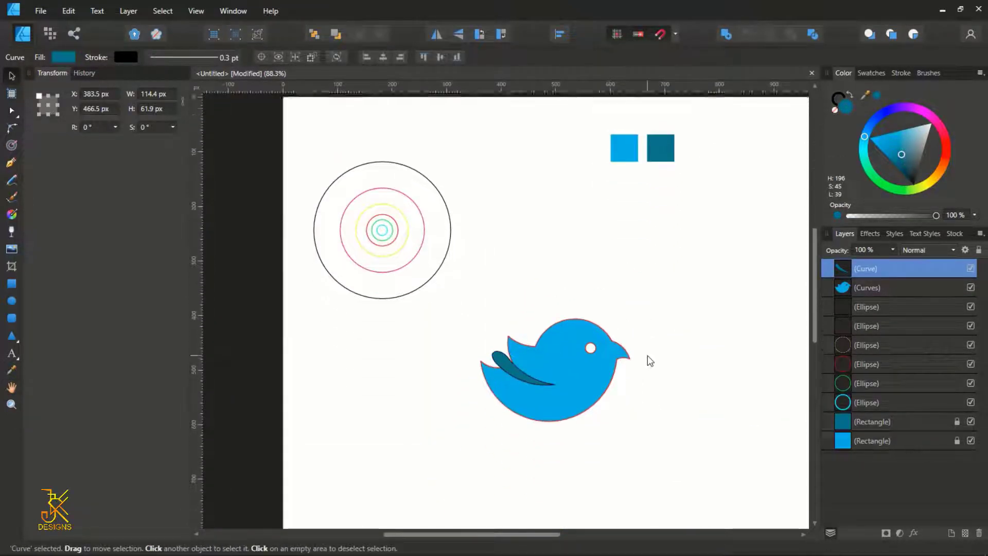
# Step: Select the bird body and wing together, remove their stroke, and deselect them
pyautogui.scroll(3, 651, 361)
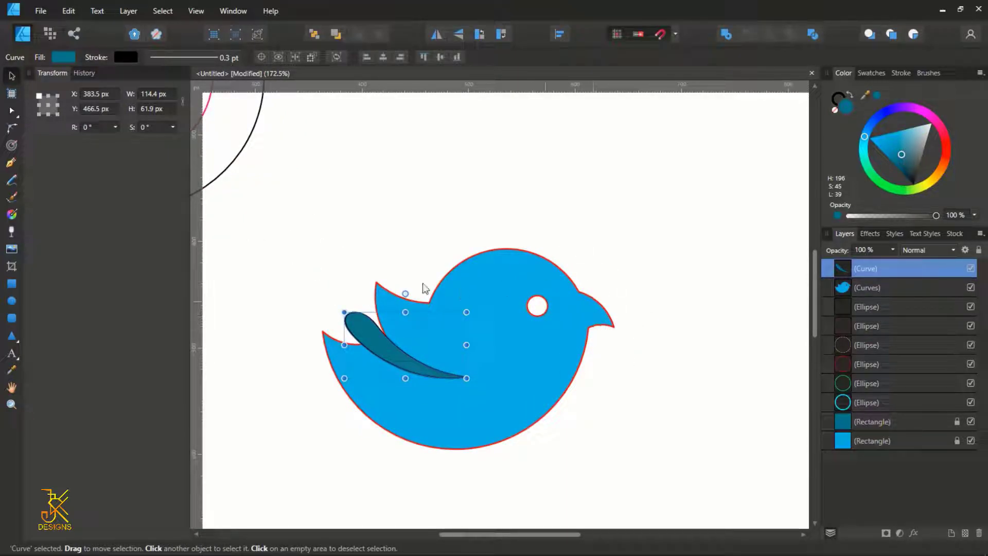
pyautogui.moveTo(264, 212); pyautogui.dragTo(752, 522)
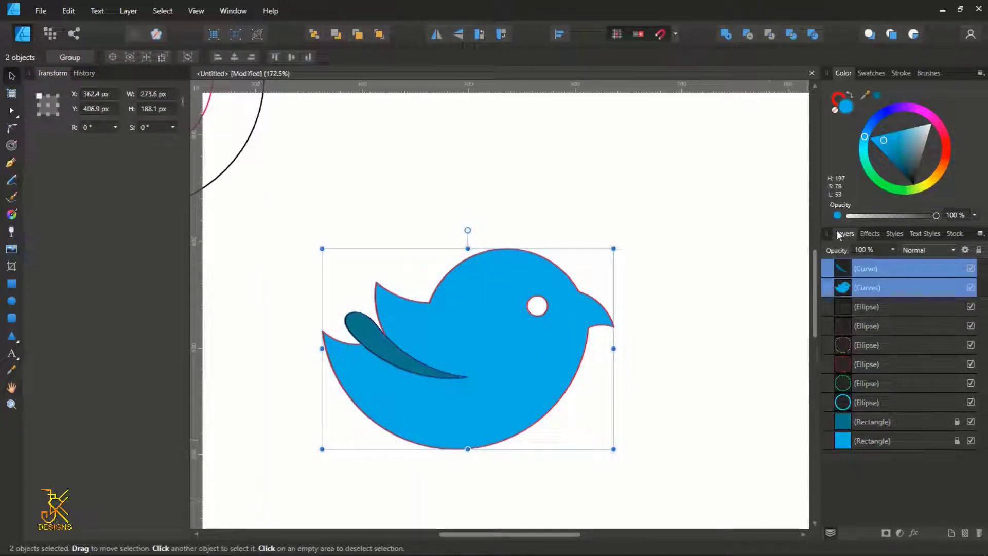
pyautogui.click(838, 97)
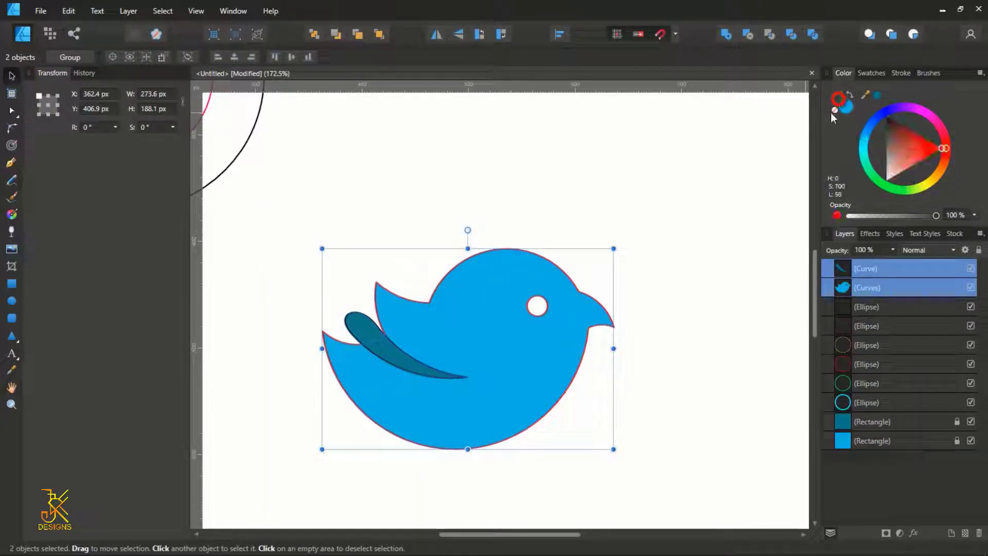
pyautogui.click(834, 110)
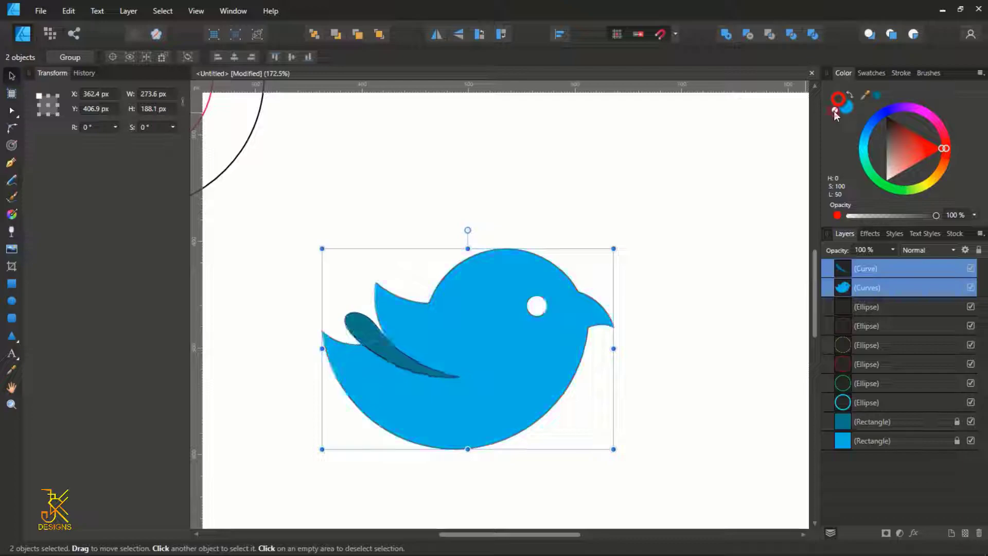
pyautogui.click(594, 210)
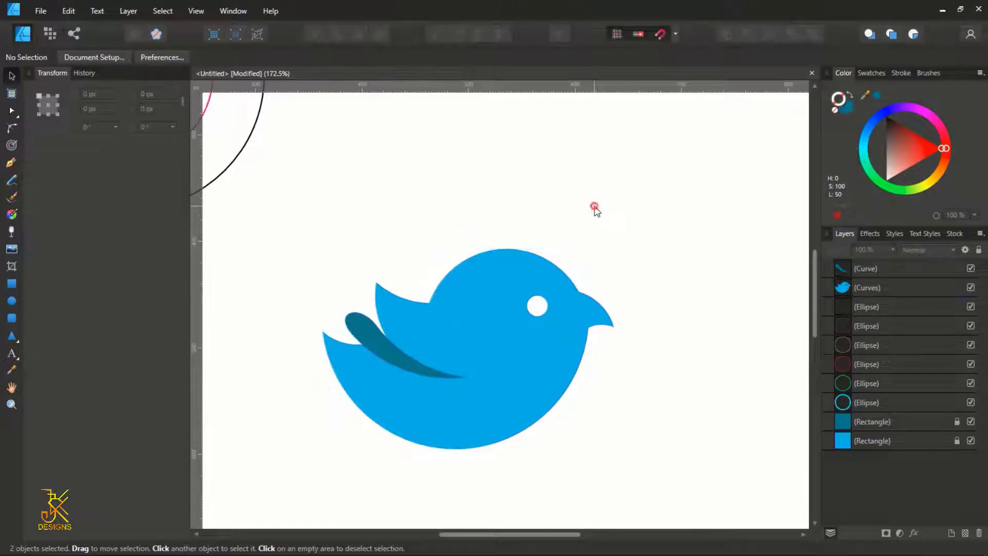
# Step: Clip the wing curve inside the bird body by nesting its layer within the body's layer
pyautogui.click(374, 340)
pyautogui.scroll(4, 374, 340)
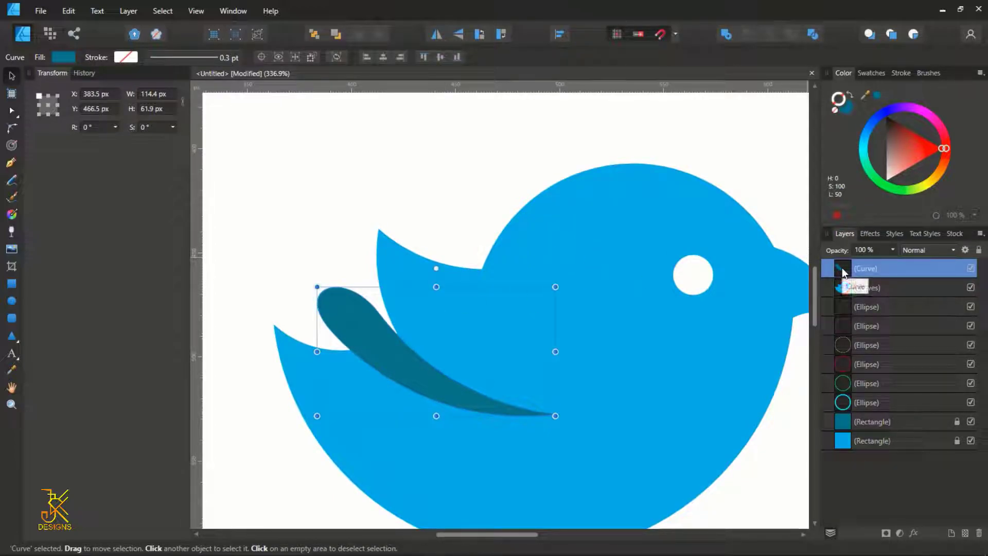
pyautogui.moveTo(854, 284); pyautogui.dragTo(872, 295)
pyautogui.moveTo(842, 302); pyautogui.dragTo(861, 292)
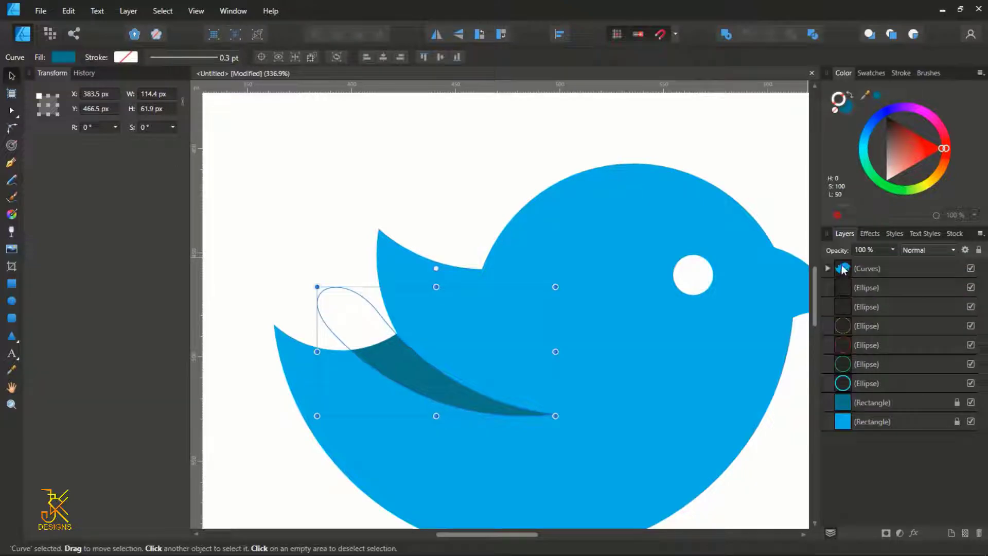
pyautogui.scroll(-5, 541, 233)
pyautogui.scroll(2, 540, 233)
pyautogui.scroll(-2, 541, 233)
pyautogui.scroll(3, 540, 233)
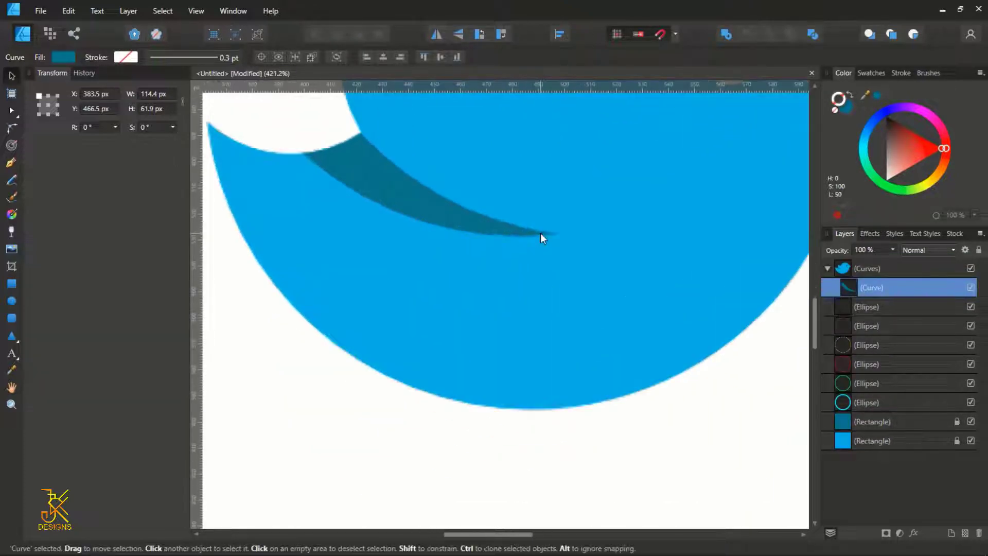
# Step: Select all the concentric golden-ratio circles beside the bird and delete them
pyautogui.scroll(-3, 541, 233)
pyautogui.scroll(-4, 539, 233)
pyautogui.moveTo(340, 125); pyautogui.dragTo(497, 293)
pyautogui.moveTo(366, 140); pyautogui.dragTo(526, 297)
pyautogui.press('Delete')
# Step: Enlarge the bird proportionally to about 664 px wide and 456 px high on the page
pyautogui.click(566, 311)
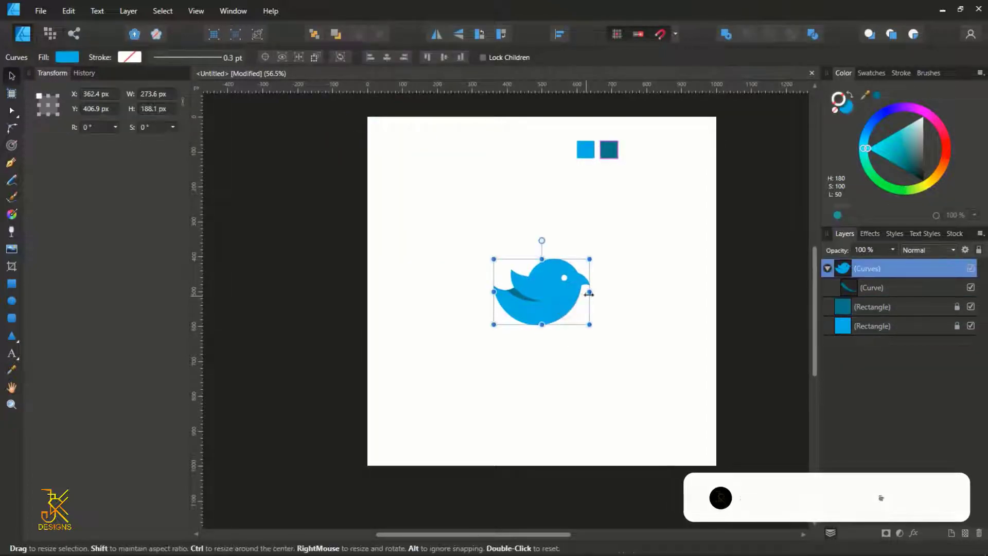
pyautogui.moveTo(590, 292)
pyautogui.mouseDown()
pyautogui.moveTo(695, 294)
pyautogui.moveTo(579, 308)
pyautogui.mouseUp()
pyautogui.moveTo(633, 292); pyautogui.dragTo(662, 293)
pyautogui.scroll(2, 527, 295)
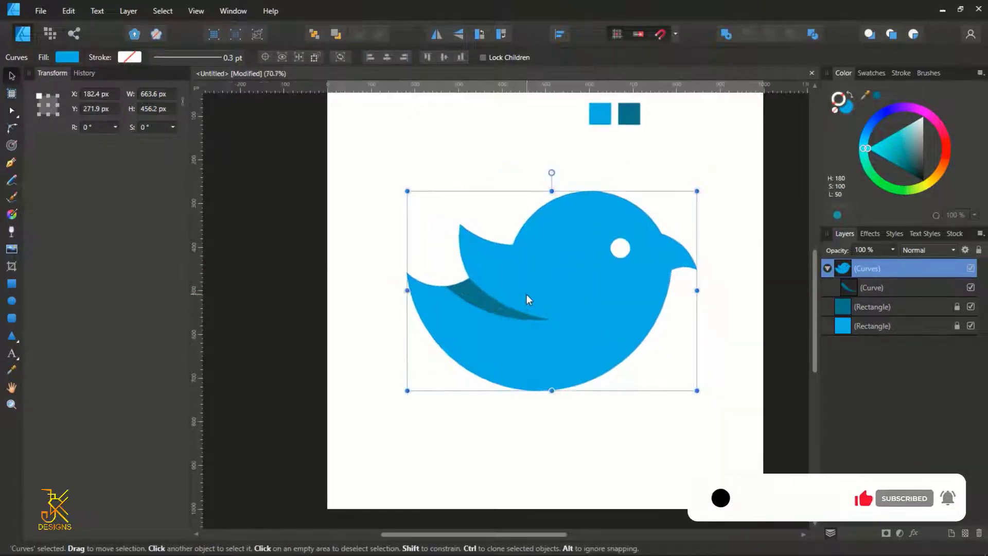